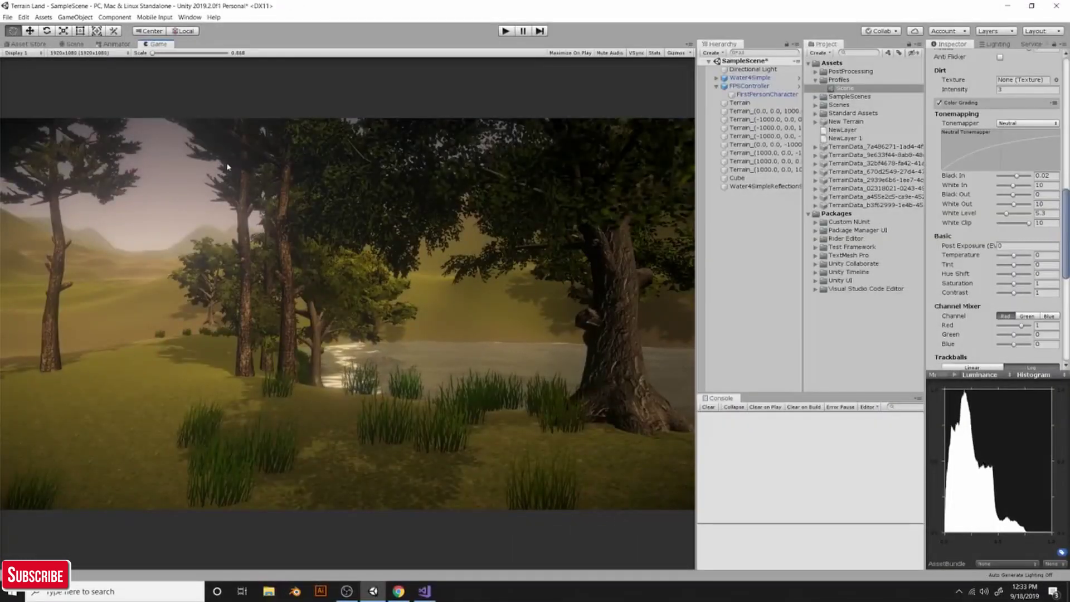
Run the finished sample scene in play mode and walk through the landscape toward the lake
{"action": "left_click", "coordinate": [505, 31]}
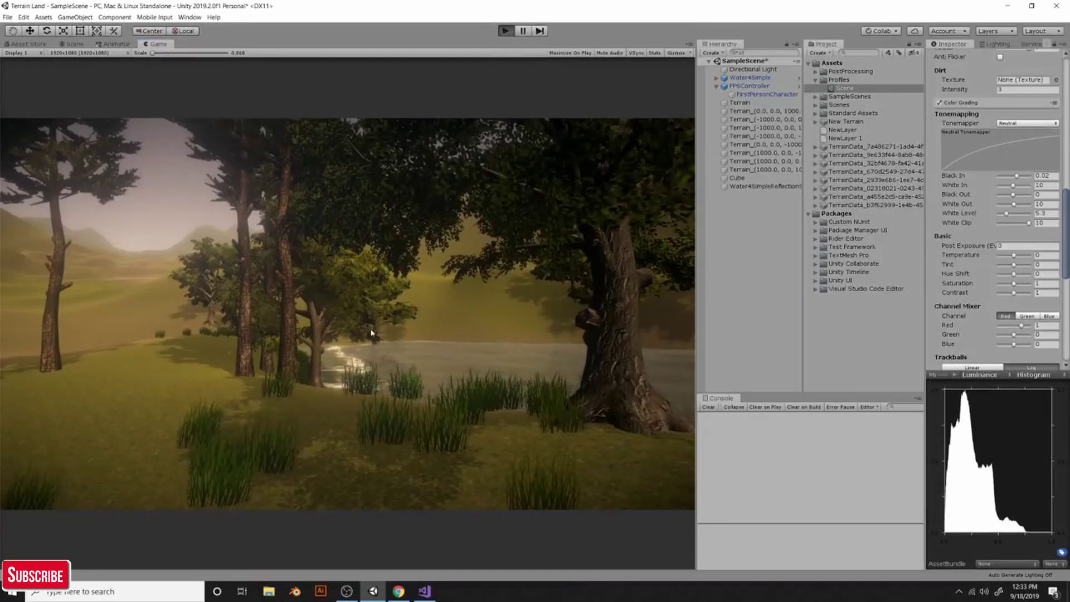
{"action": "key", "text": "w"}
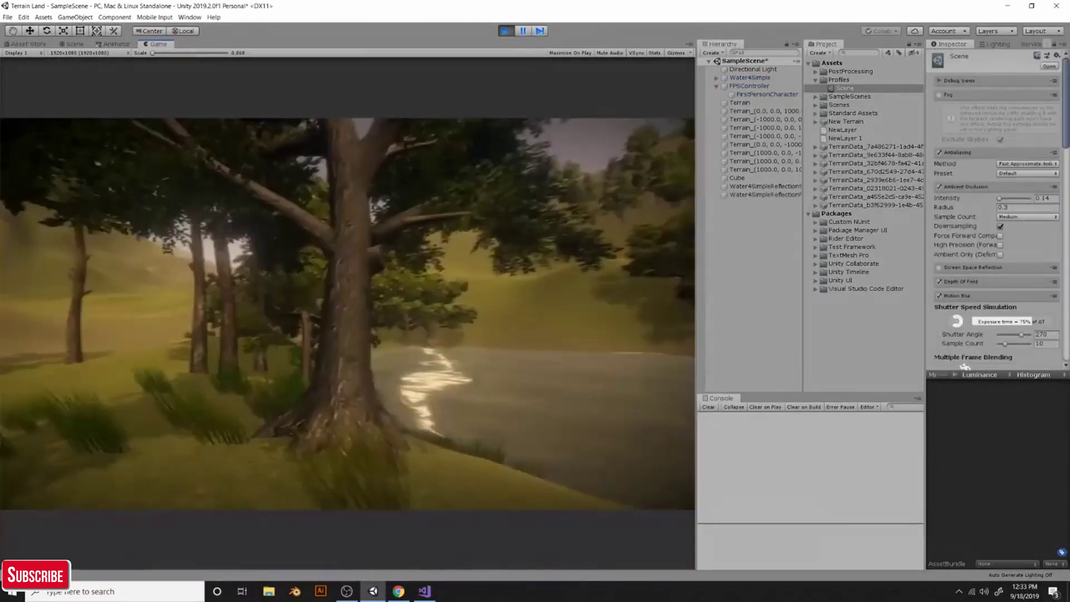
{"action": "key", "text": "w"}
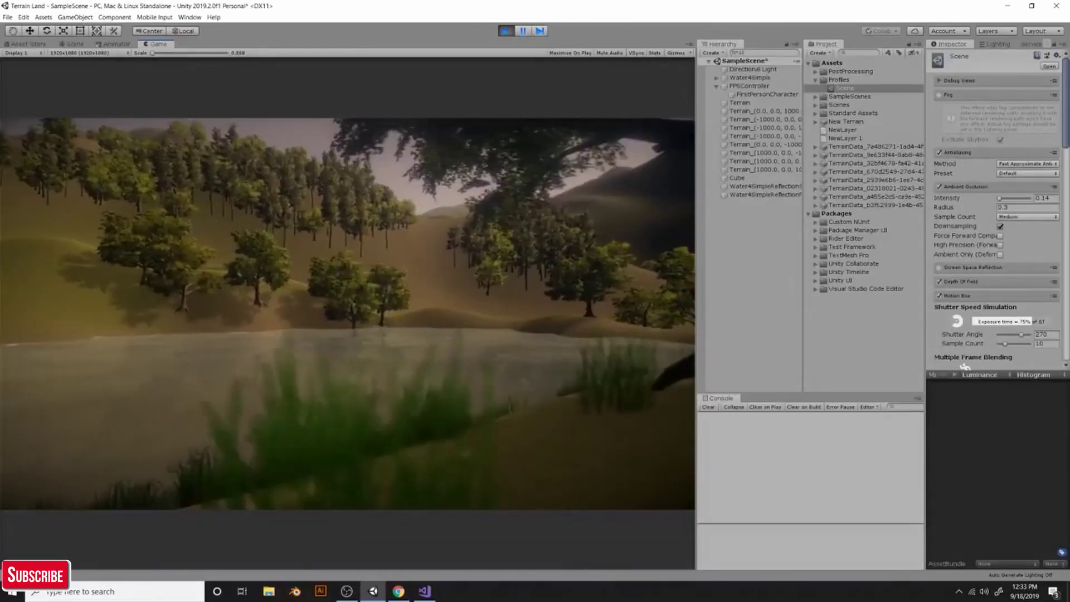
{"action": "key", "text": "w"}
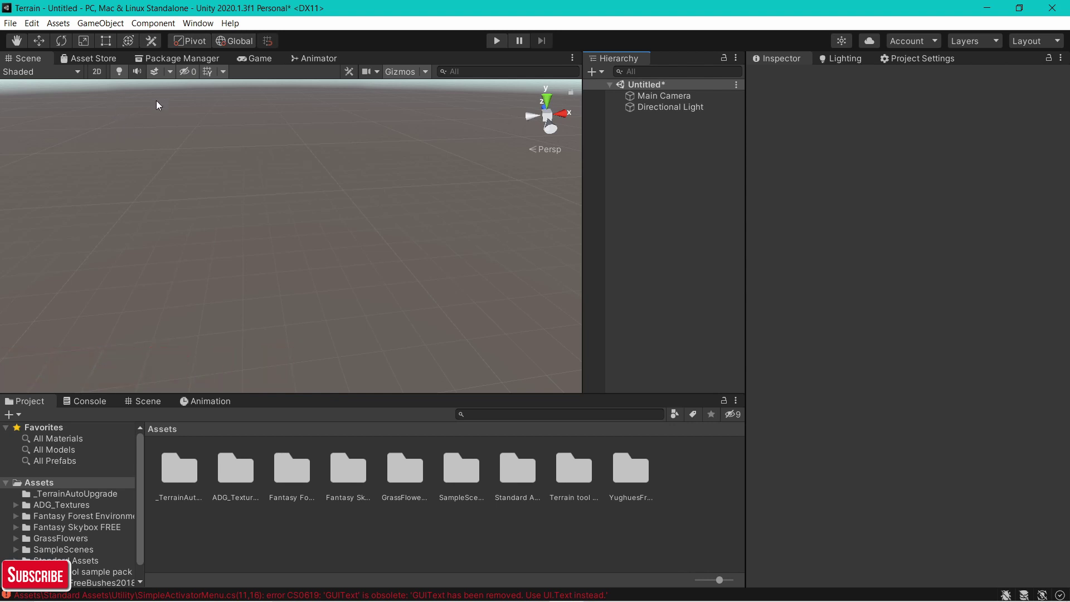
Add a 3D Terrain object to the scene and frame it in the Scene view
{"action": "right_click", "coordinate": [631, 146]}
{"action": "mouse_move", "coordinate": [690, 287]}
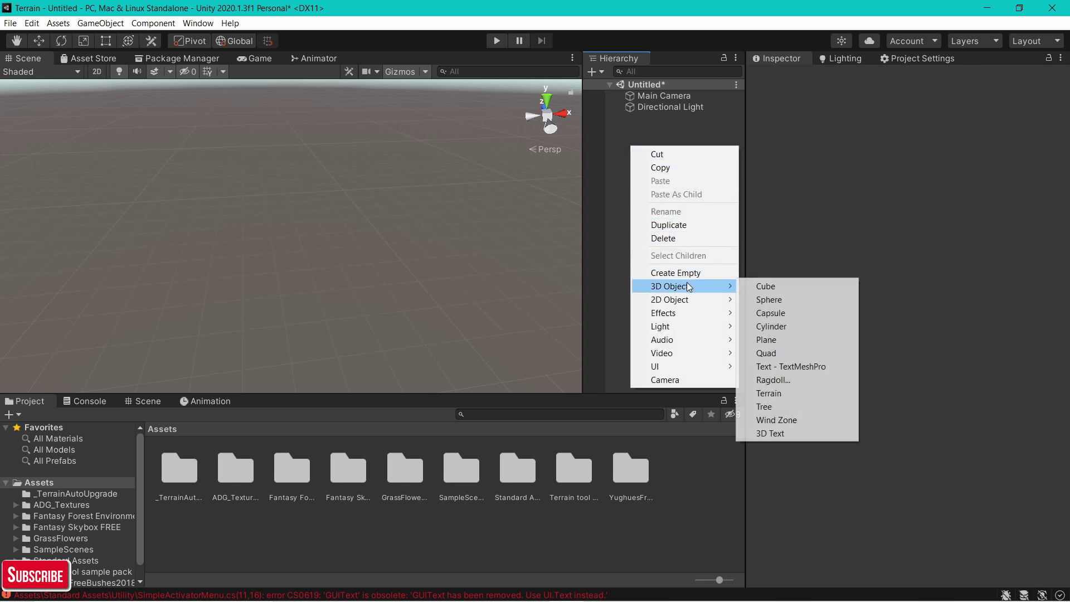
{"action": "left_click", "coordinate": [795, 394]}
{"action": "left_click_drag", "start_coordinate": [468, 215], "coordinate": [420, 236], "text": "alt"}
{"action": "scroll", "coordinate": [389, 174], "scroll_direction": "down", "scroll_amount": 3}
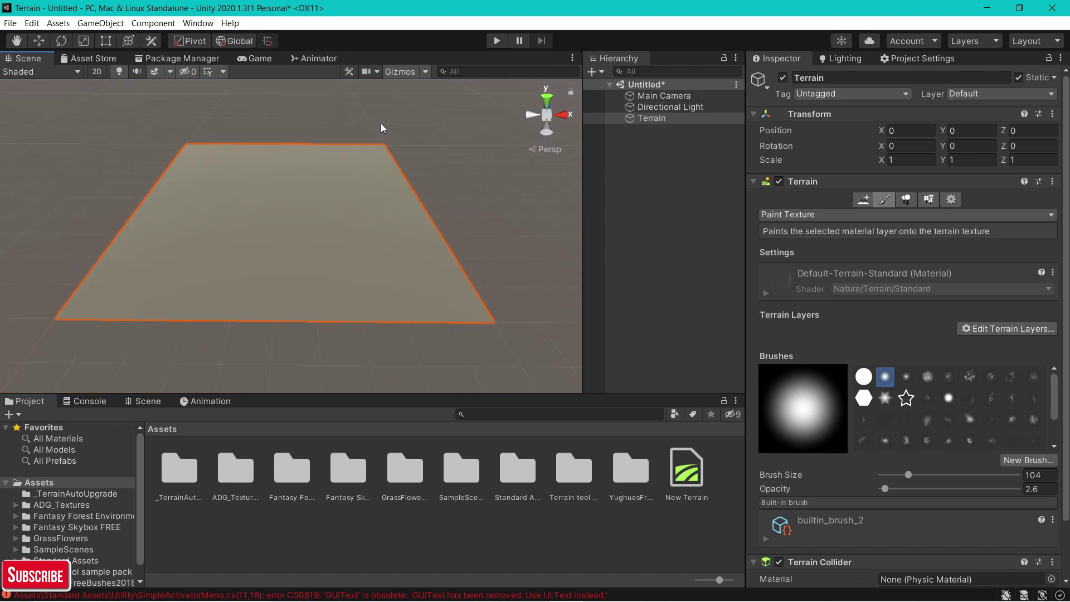
{"action": "right_click_drag", "start_coordinate": [381, 124], "coordinate": [381, 144]}
{"action": "middle_click_drag", "start_coordinate": [361, 112], "coordinate": [364, 142]}
{"action": "left_click_drag", "start_coordinate": [345, 117], "coordinate": [345, 137], "text": "alt"}
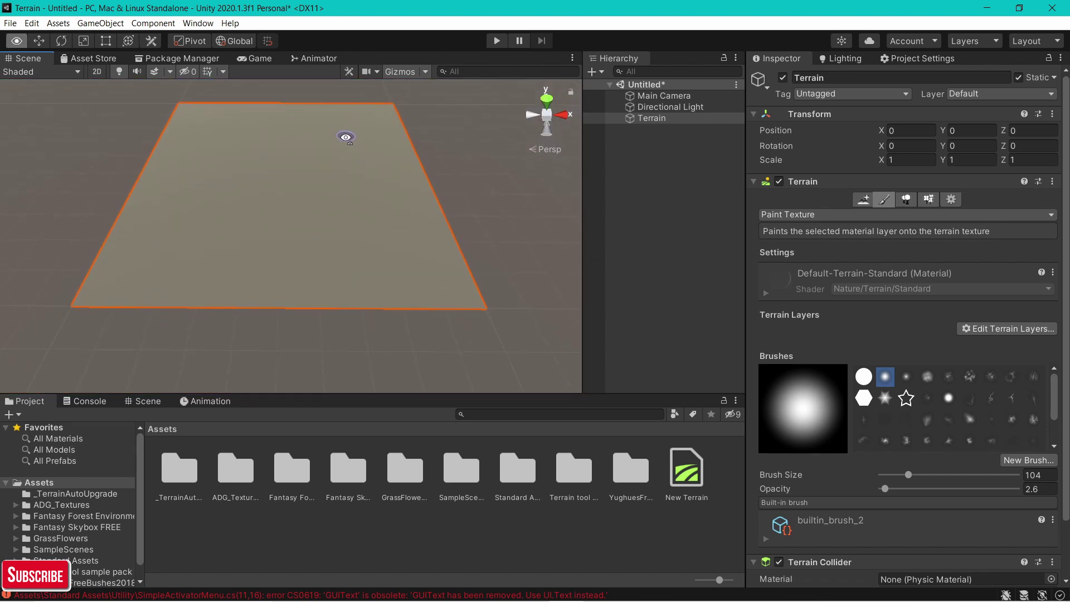
{"action": "middle_click_drag", "start_coordinate": [343, 132], "coordinate": [342, 151]}
{"action": "scroll", "coordinate": [342, 151], "scroll_direction": "up", "scroll_amount": 2}
{"action": "scroll", "coordinate": [342, 152], "scroll_direction": "down", "scroll_amount": 1}
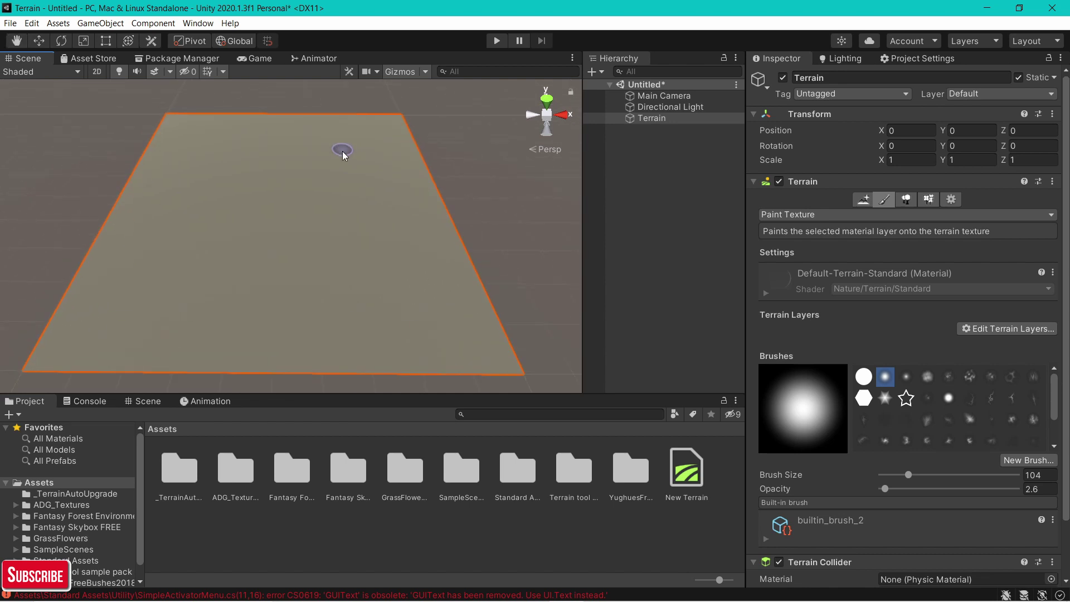
Create three neighbour terrains adjoining the base terrain: one behind, one on its +X side and one diagonally between them
{"action": "left_click", "coordinate": [863, 199]}
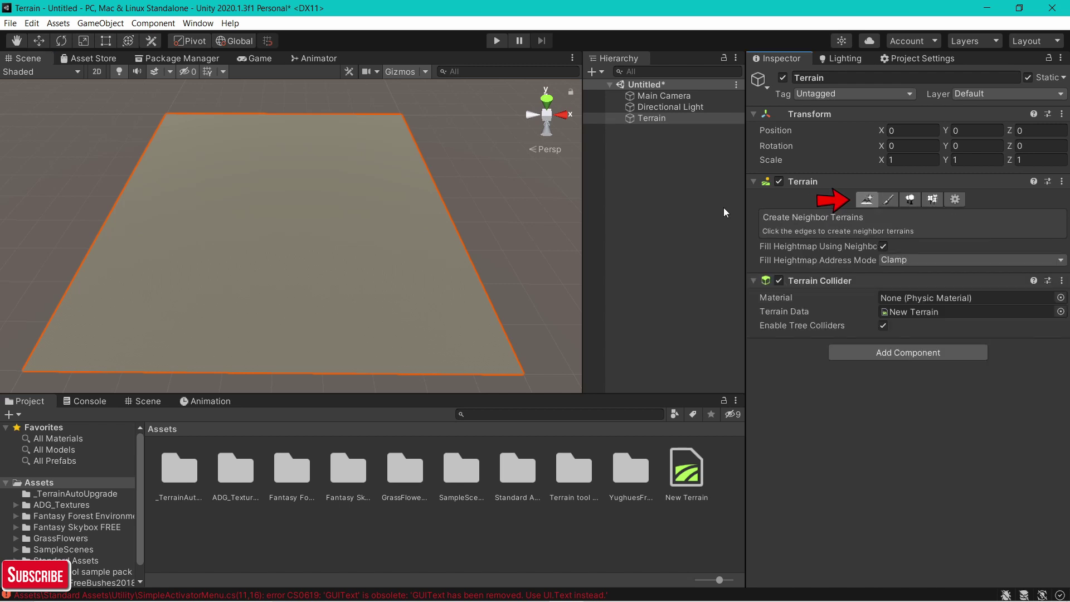
{"action": "scroll", "coordinate": [450, 183], "scroll_direction": "down", "scroll_amount": 6}
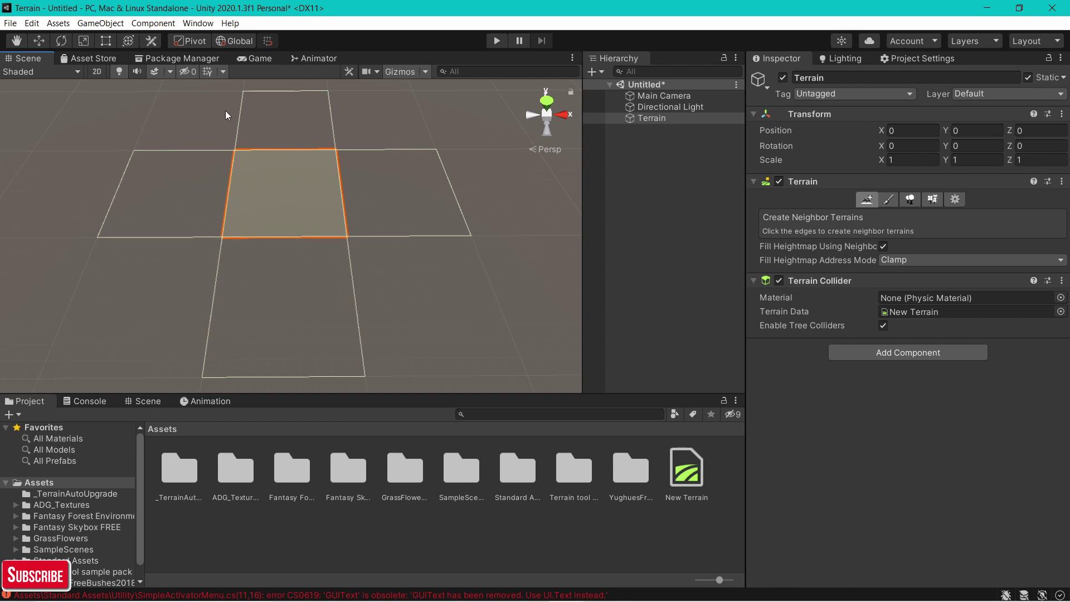
{"action": "left_click", "coordinate": [266, 112]}
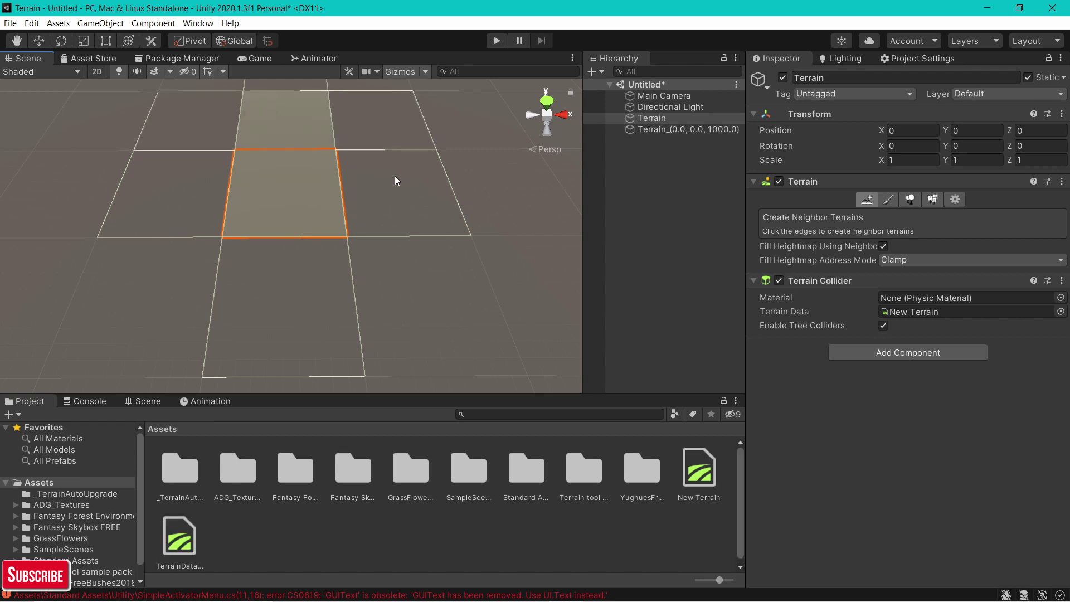
{"action": "left_click", "coordinate": [396, 178]}
{"action": "left_click", "coordinate": [381, 116]}
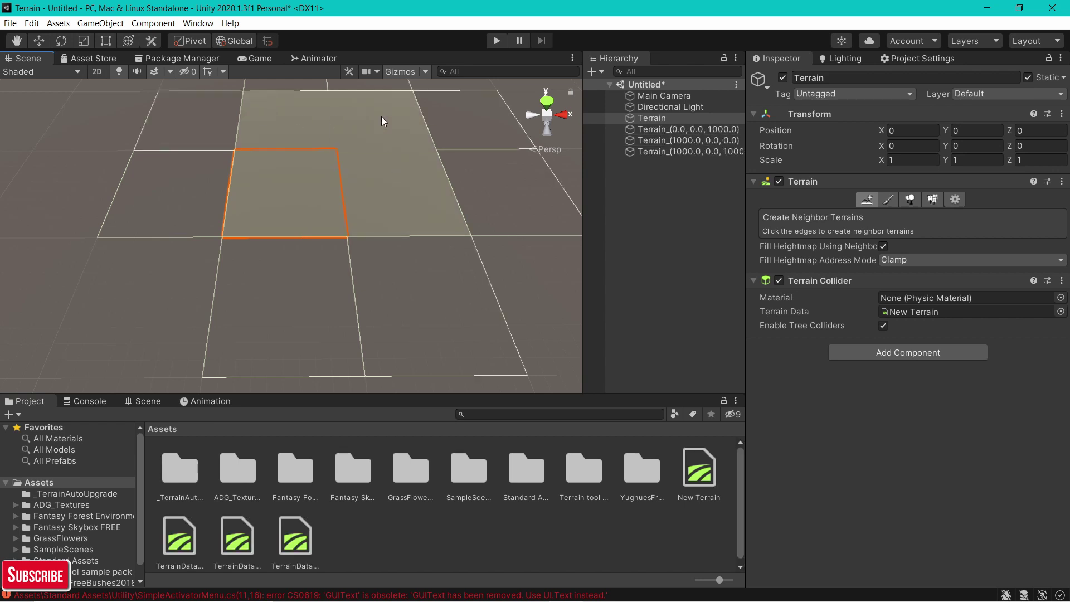
Undo the creation of the three neighbour terrains so only the base tile is kept
{"action": "key", "text": "ctrl+z"}
{"action": "key", "text": "ctrl+z"}
{"action": "key", "text": "ctrl+z"}
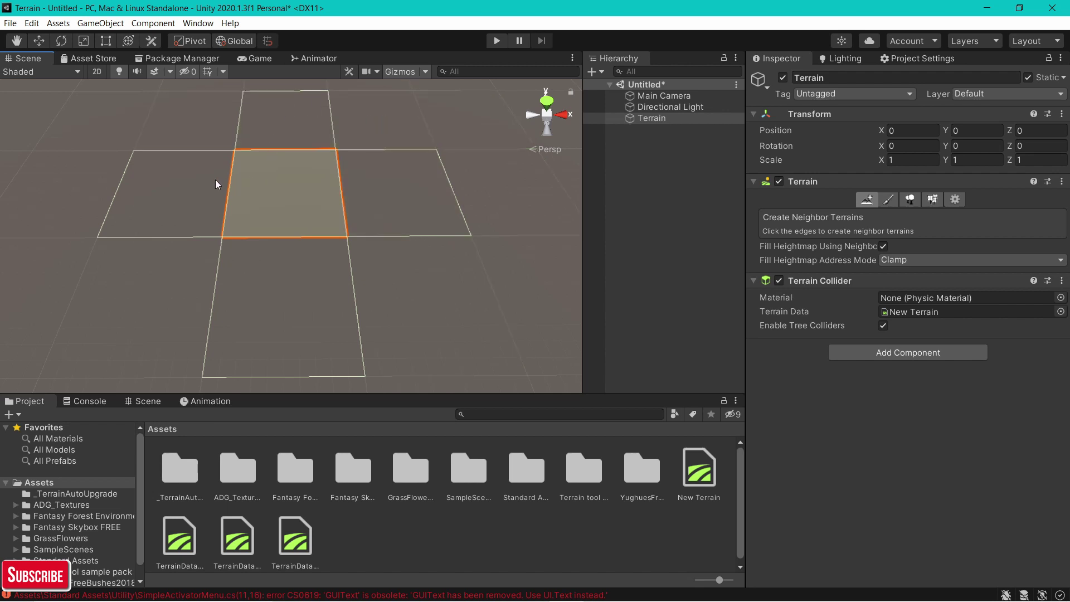
{"action": "scroll", "coordinate": [215, 179], "scroll_direction": "up", "scroll_amount": 2}
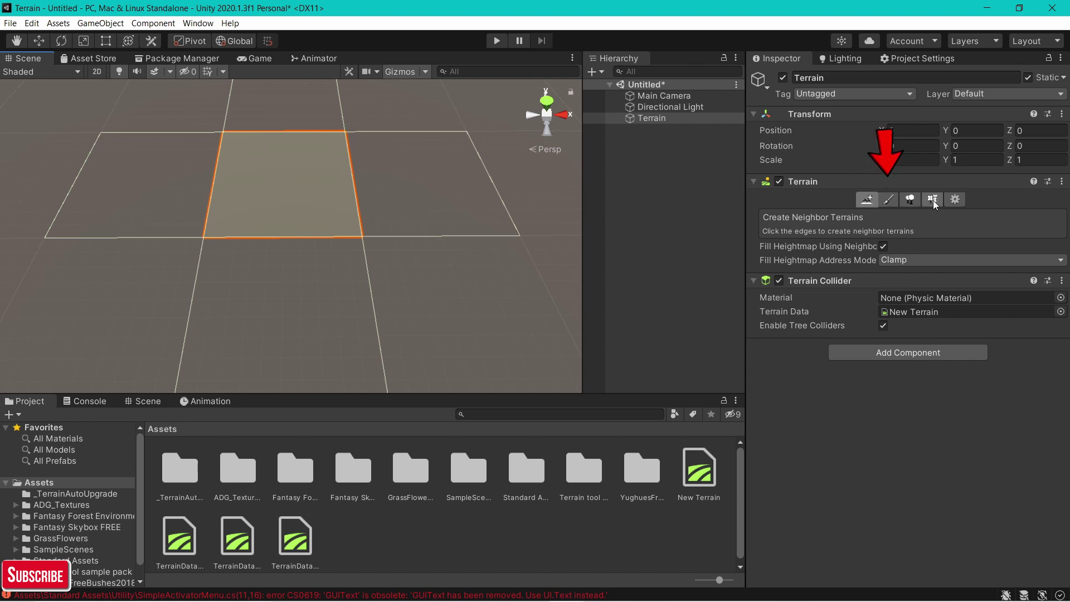
Switch the terrain painting mode to Raise or Lower Terrain and bring the base terrain close in view
{"action": "left_click", "coordinate": [891, 202]}
{"action": "left_click", "coordinate": [791, 215]}
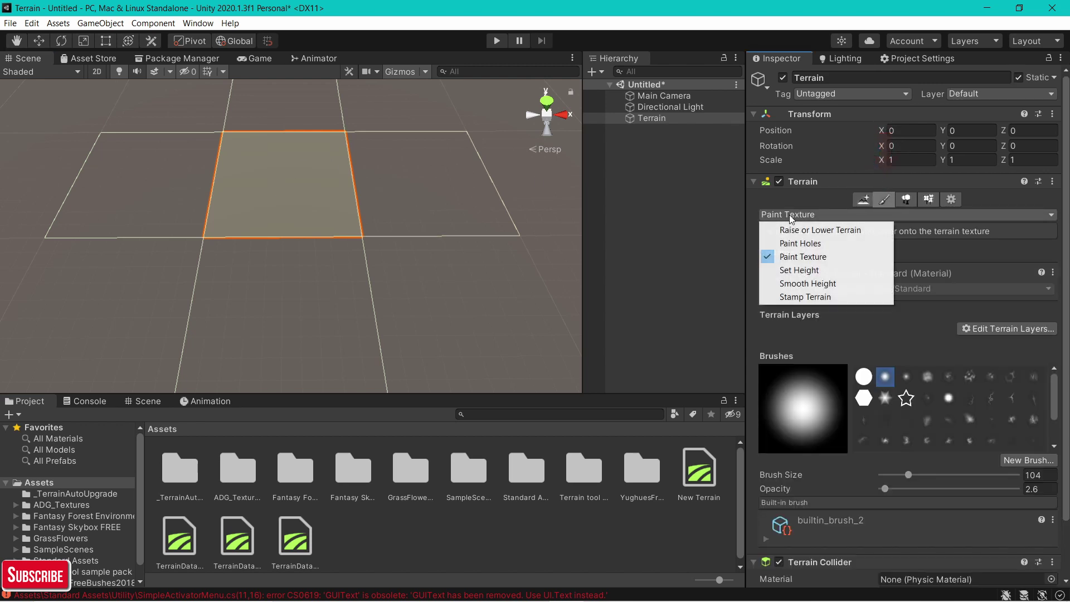
{"action": "left_click", "coordinate": [796, 216]}
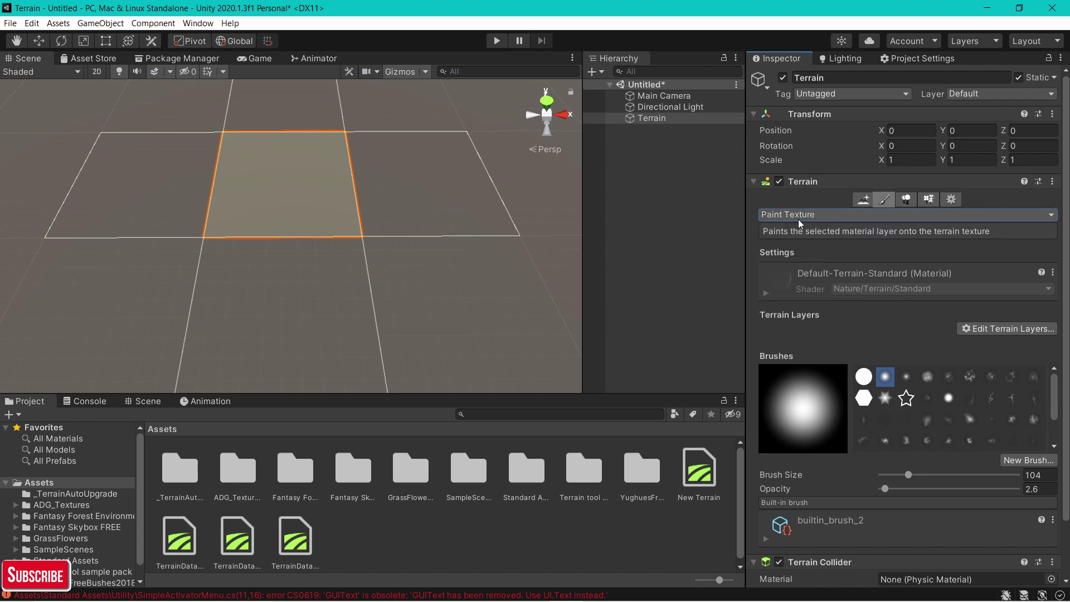
{"action": "left_click", "coordinate": [834, 217]}
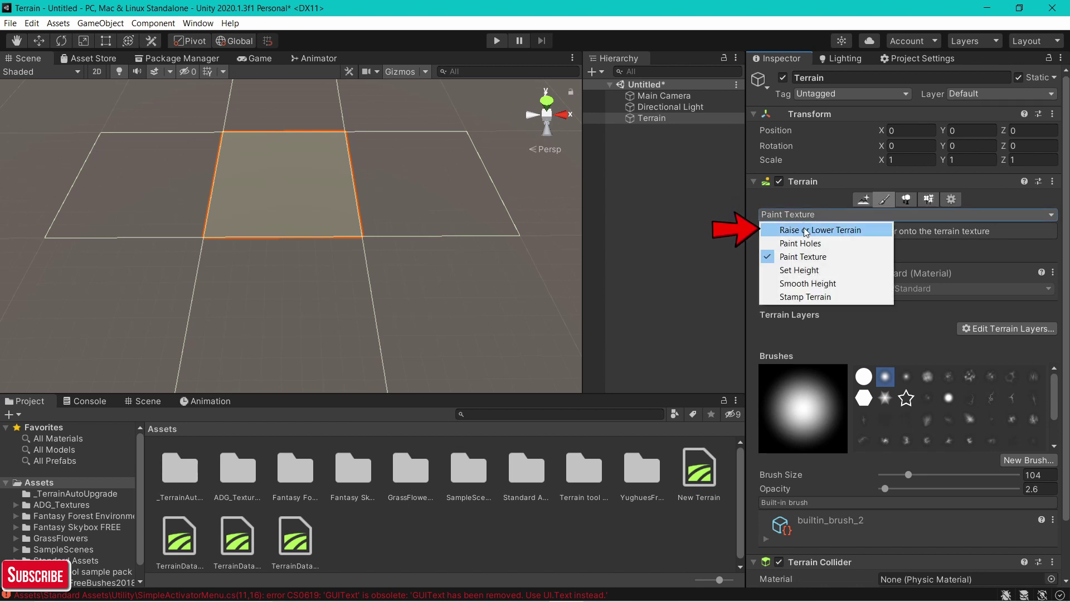
{"action": "left_click", "coordinate": [835, 230]}
{"action": "left_click_drag", "start_coordinate": [489, 171], "coordinate": [434, 207], "text": "alt"}
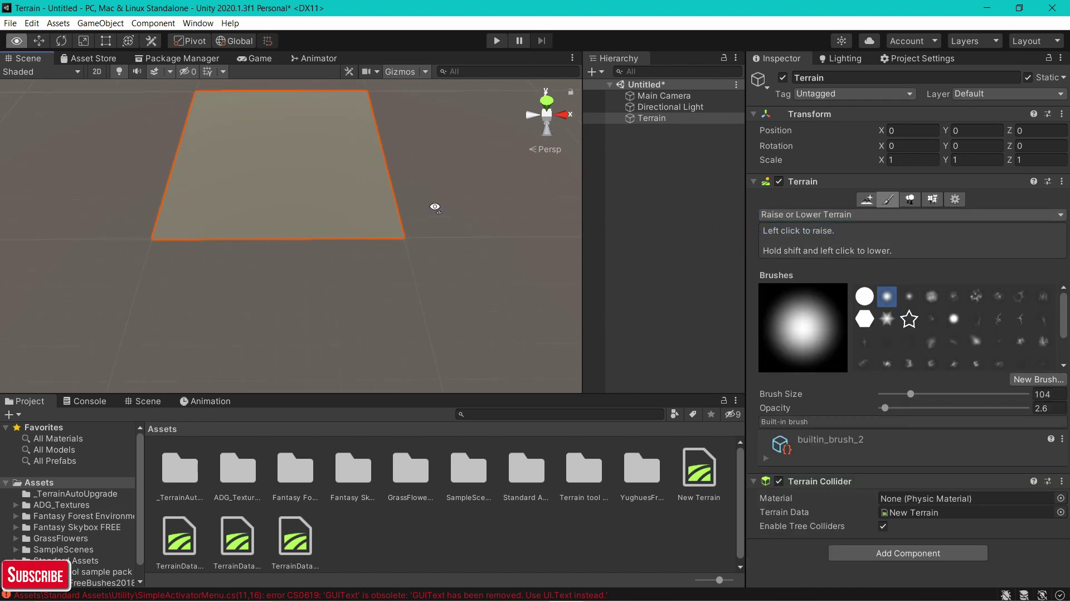
{"action": "right_click_drag", "start_coordinate": [434, 207], "coordinate": [433, 168]}
{"action": "scroll", "coordinate": [433, 169], "scroll_direction": "up", "scroll_amount": 4}
{"action": "mouse_move", "coordinate": [443, 194]}
{"action": "middle_mouse_down"}
{"action": "mouse_move", "coordinate": [473, 161]}
{"action": "mouse_move", "coordinate": [437, 177]}
{"action": "middle_mouse_up"}
{"action": "scroll", "coordinate": [473, 162], "scroll_direction": "up", "scroll_amount": 3}
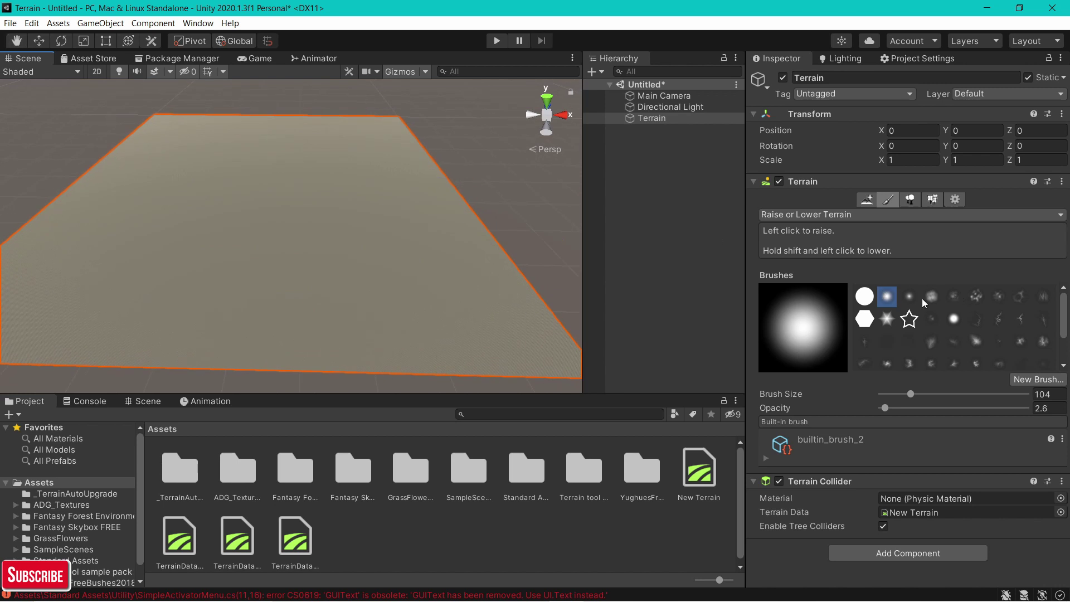
Browse the terrain brushes and choose the cloudy builtin_brush_4 for sculpting
{"action": "scroll", "coordinate": [1008, 319], "scroll_direction": "down", "scroll_amount": 3}
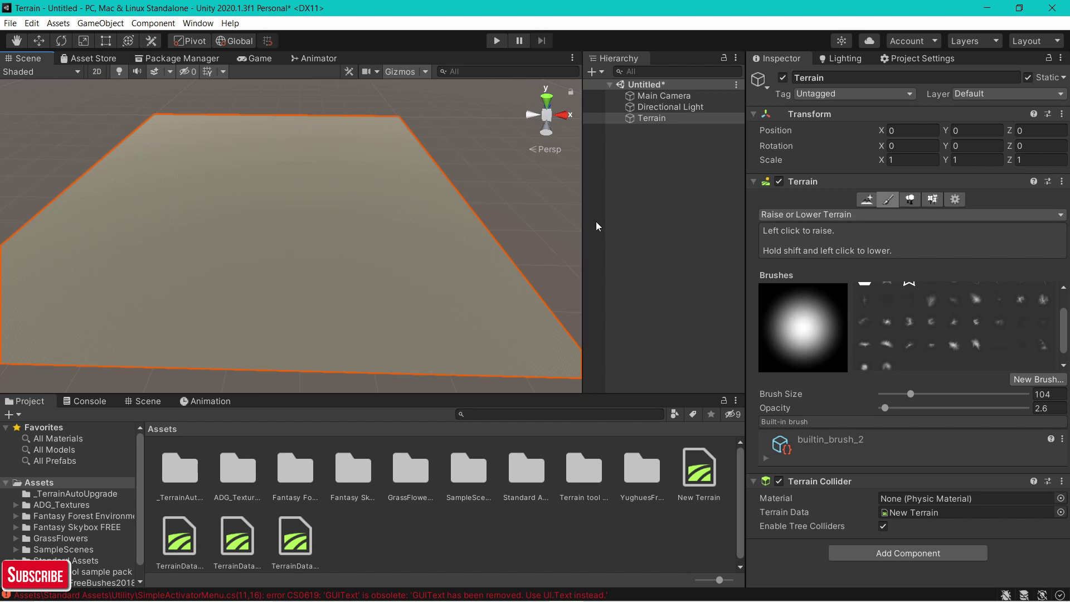
{"action": "scroll", "coordinate": [1033, 303], "scroll_direction": "up", "scroll_amount": 2}
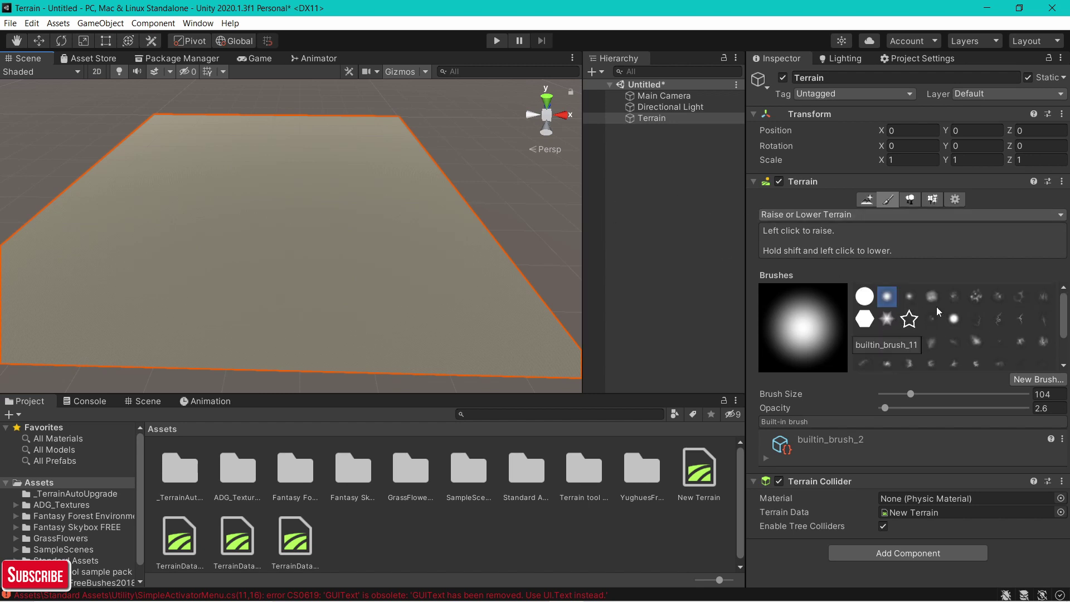
{"action": "left_click", "coordinate": [940, 299]}
{"action": "scroll", "coordinate": [876, 332], "scroll_direction": "down", "scroll_amount": 2}
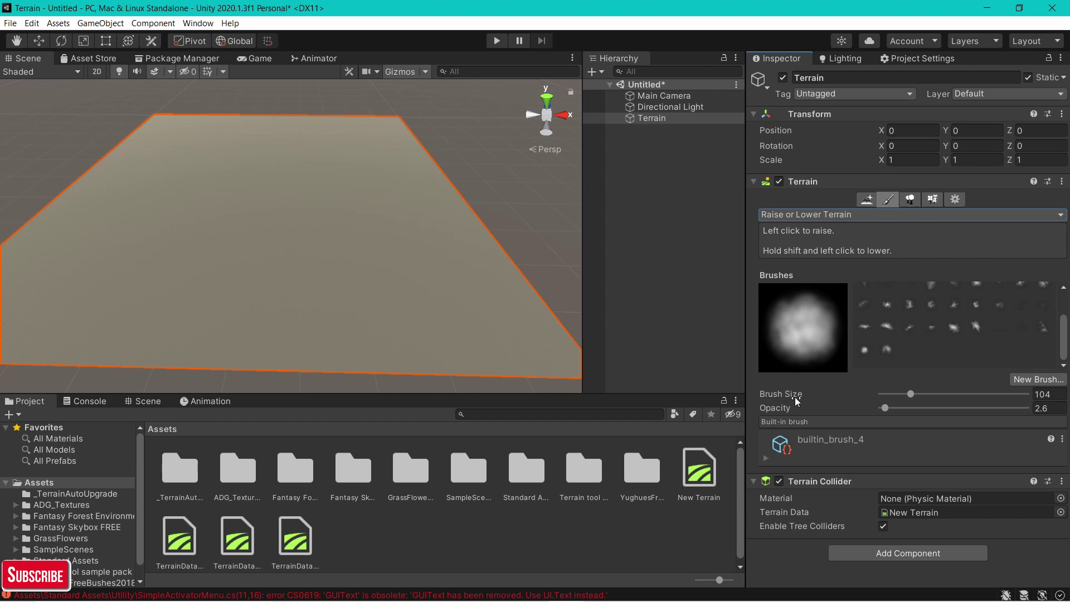
Set the sculpting brush size to about 511 and its opacity to about 20.5
{"action": "left_click_drag", "start_coordinate": [923, 394], "coordinate": [888, 397]}
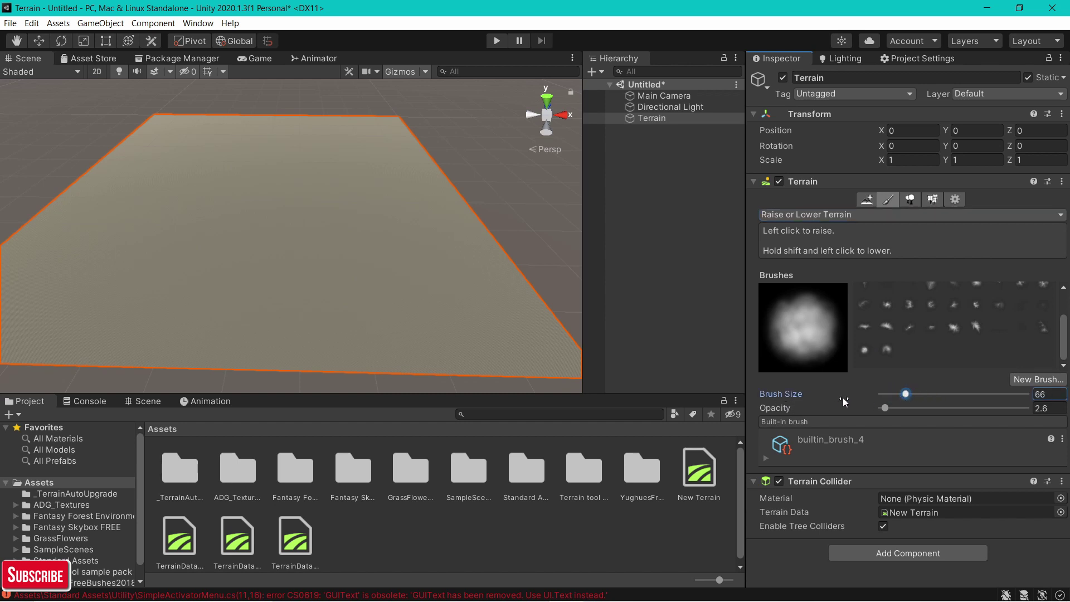
{"action": "left_click_drag", "start_coordinate": [885, 411], "coordinate": [916, 419]}
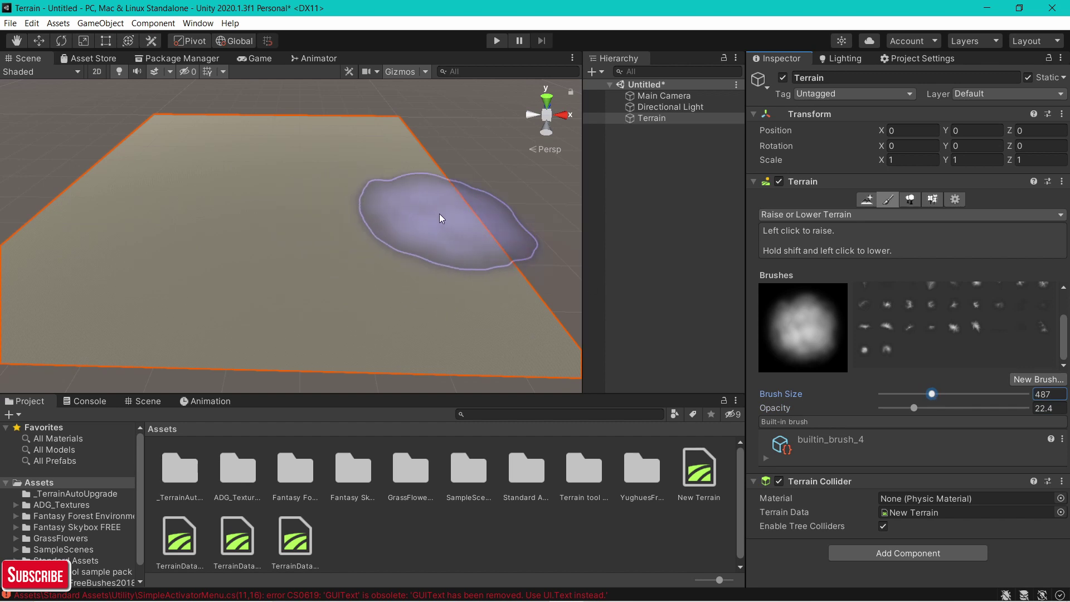
{"action": "left_click_drag", "start_coordinate": [954, 394], "coordinate": [945, 394]}
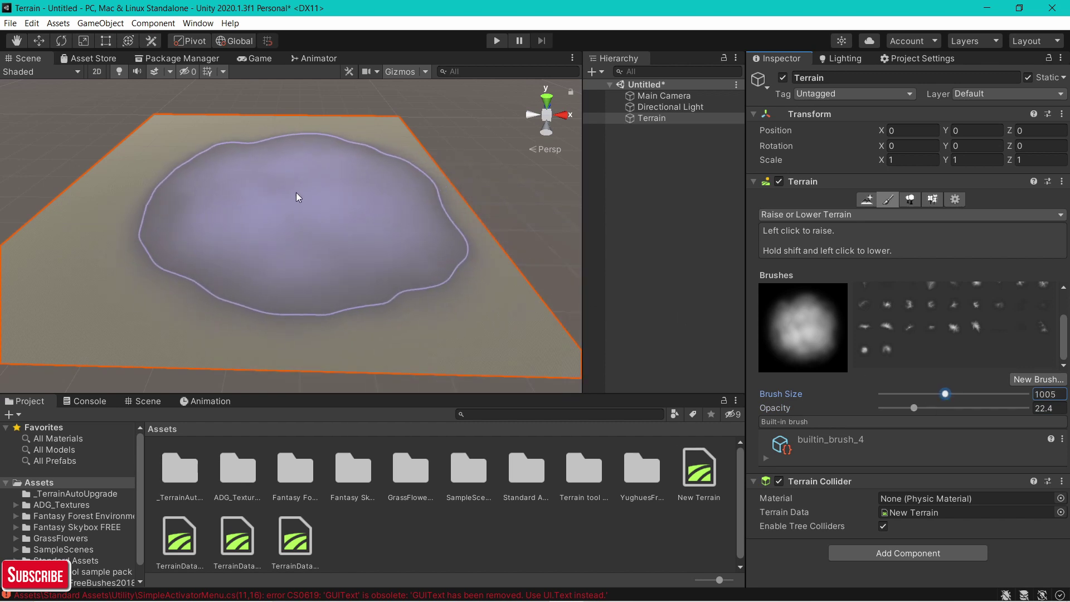
{"action": "left_click_drag", "start_coordinate": [912, 409], "coordinate": [886, 410]}
{"action": "left_click_drag", "start_coordinate": [1005, 416], "coordinate": [904, 418]}
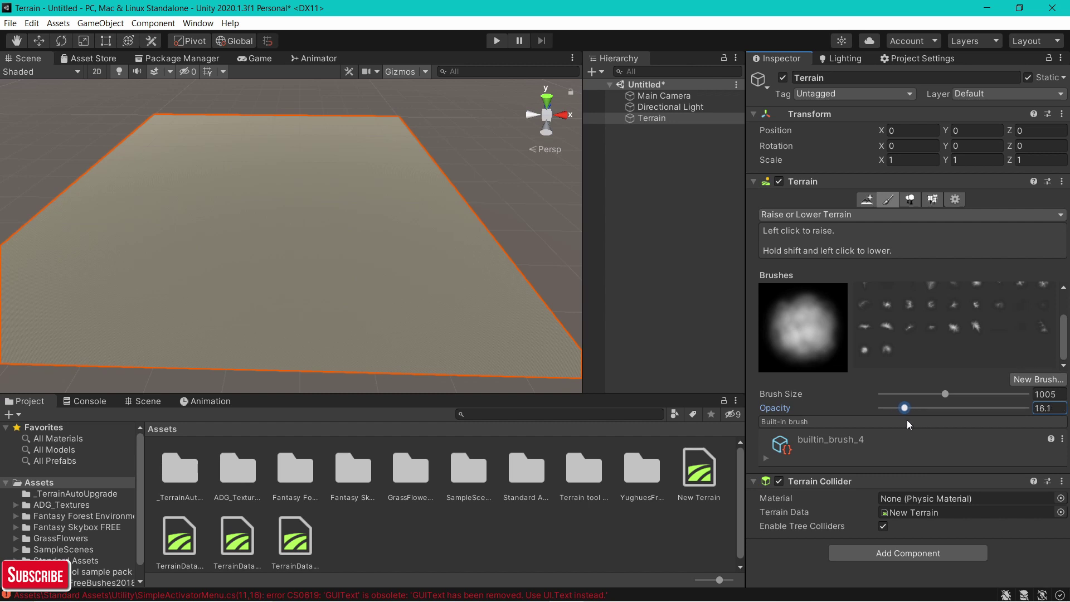
{"action": "left_click_drag", "start_coordinate": [903, 424], "coordinate": [914, 425]}
{"action": "left_click_drag", "start_coordinate": [949, 395], "coordinate": [932, 399]}
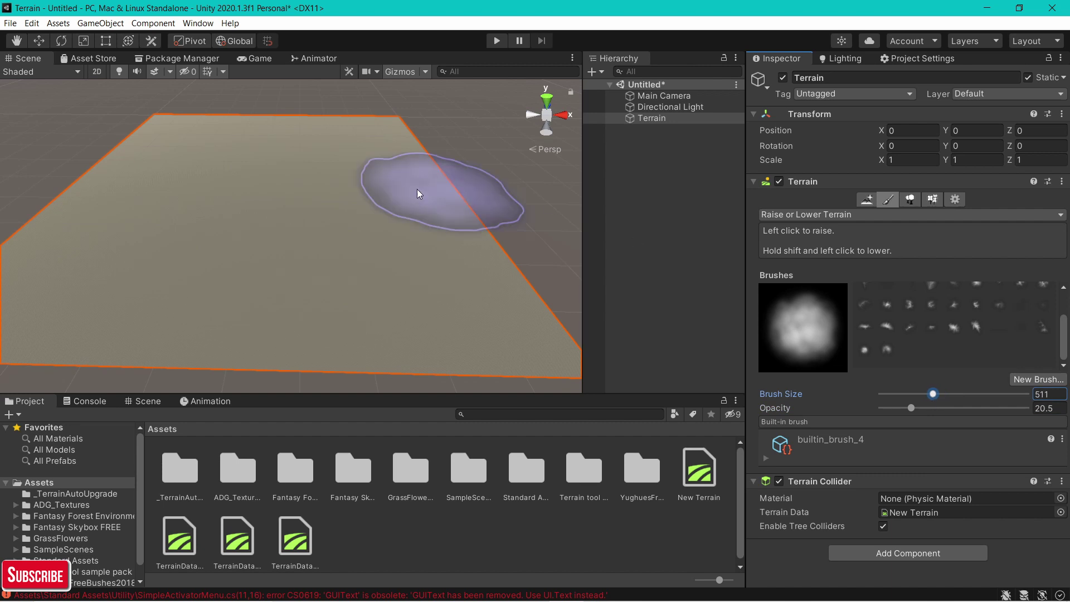
Raise a first hill near the far edge of the terrain with a short brush stroke
{"action": "scroll", "coordinate": [170, 173], "scroll_direction": "down", "scroll_amount": 1}
{"action": "middle_click_drag", "start_coordinate": [169, 173], "coordinate": [261, 204]}
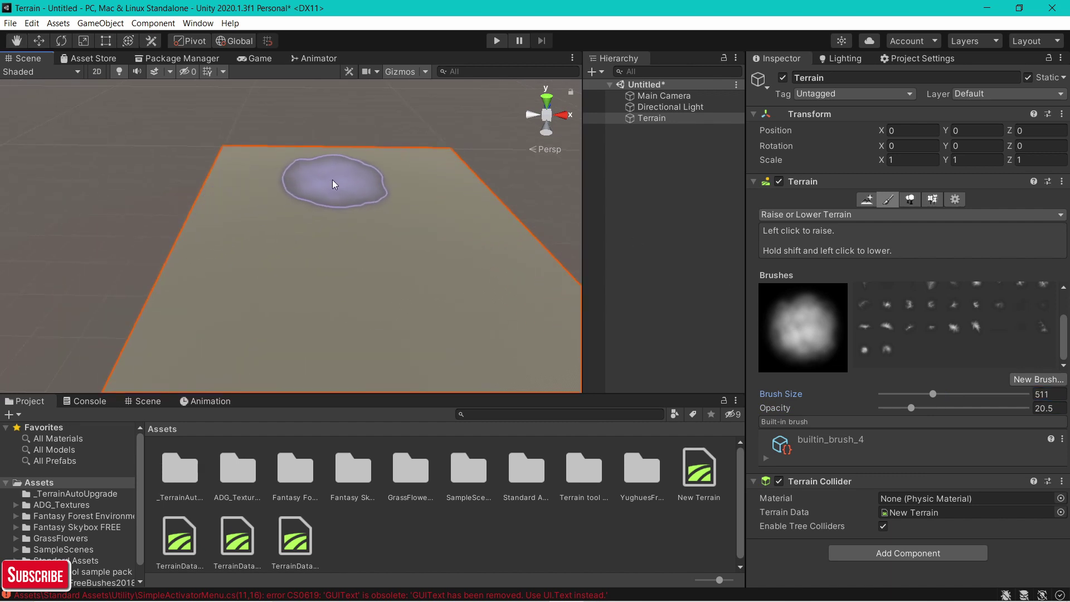
{"action": "mouse_move", "coordinate": [332, 179]}
{"action": "left_mouse_down"}
{"action": "mouse_move", "coordinate": [279, 216]}
{"action": "mouse_move", "coordinate": [312, 306]}
{"action": "mouse_move", "coordinate": [446, 253]}
{"action": "mouse_move", "coordinate": [426, 199]}
{"action": "mouse_move", "coordinate": [338, 187]}
{"action": "mouse_move", "coordinate": [289, 231]}
{"action": "mouse_move", "coordinate": [376, 202]}
{"action": "mouse_move", "coordinate": [370, 178]}
{"action": "mouse_move", "coordinate": [357, 192]}
{"action": "left_mouse_up"}
Raise more tall peaks beside the first hill to form a mountain group, and view it from several sides
{"action": "scroll", "coordinate": [335, 219], "scroll_direction": "down", "scroll_amount": 2}
{"action": "right_click_drag", "start_coordinate": [334, 219], "coordinate": [291, 215]}
{"action": "middle_click_drag", "start_coordinate": [291, 215], "coordinate": [237, 202]}
{"action": "scroll", "coordinate": [244, 204], "scroll_direction": "up", "scroll_amount": 3}
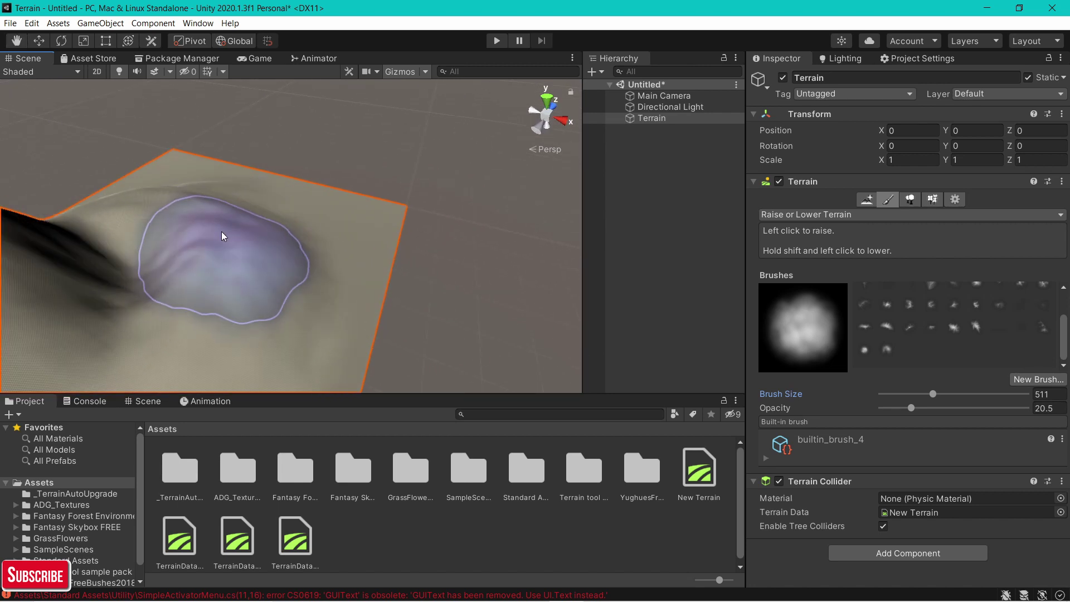
{"action": "mouse_move", "coordinate": [190, 230]}
{"action": "left_mouse_down"}
{"action": "mouse_move", "coordinate": [168, 212]}
{"action": "mouse_move", "coordinate": [184, 199]}
{"action": "left_mouse_up"}
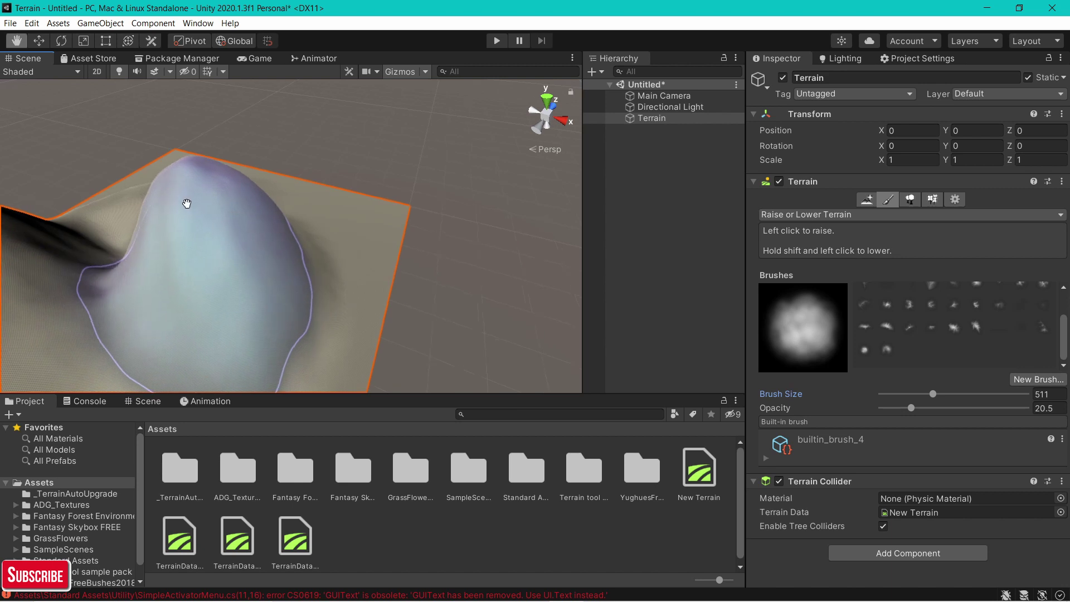
{"action": "middle_click_drag", "start_coordinate": [184, 199], "coordinate": [277, 208]}
{"action": "mouse_move", "coordinate": [272, 193]}
{"action": "left_mouse_down"}
{"action": "mouse_move", "coordinate": [276, 217]}
{"action": "mouse_move", "coordinate": [282, 202]}
{"action": "left_mouse_up"}
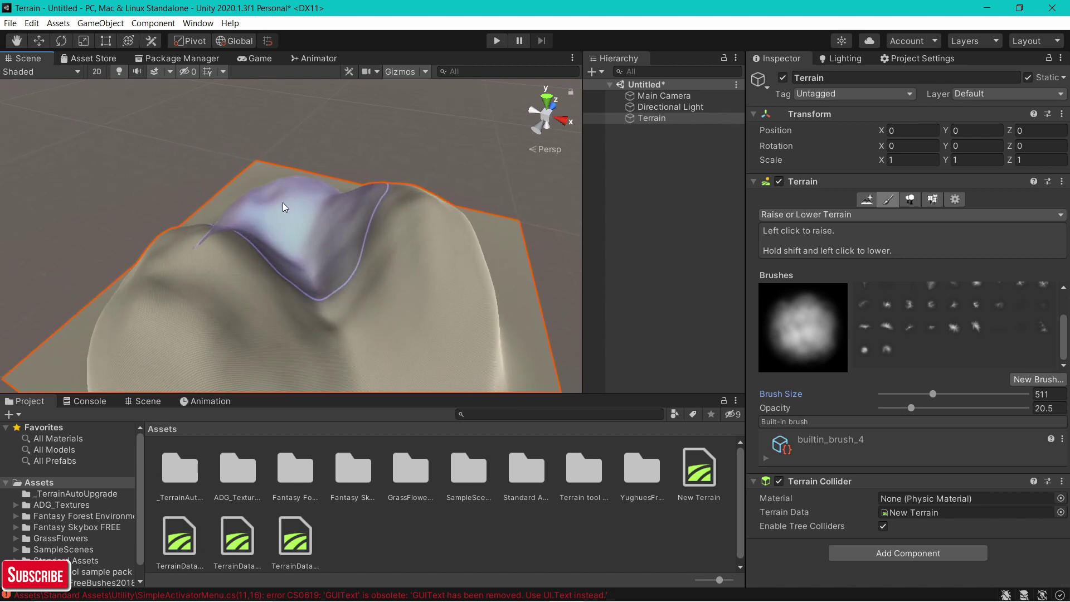
{"action": "scroll", "coordinate": [272, 172], "scroll_direction": "down", "scroll_amount": 2}
{"action": "mouse_move", "coordinate": [272, 172]}
{"action": "middle_mouse_down"}
{"action": "mouse_move", "coordinate": [288, 131]}
{"action": "mouse_move", "coordinate": [323, 129]}
{"action": "middle_mouse_up"}
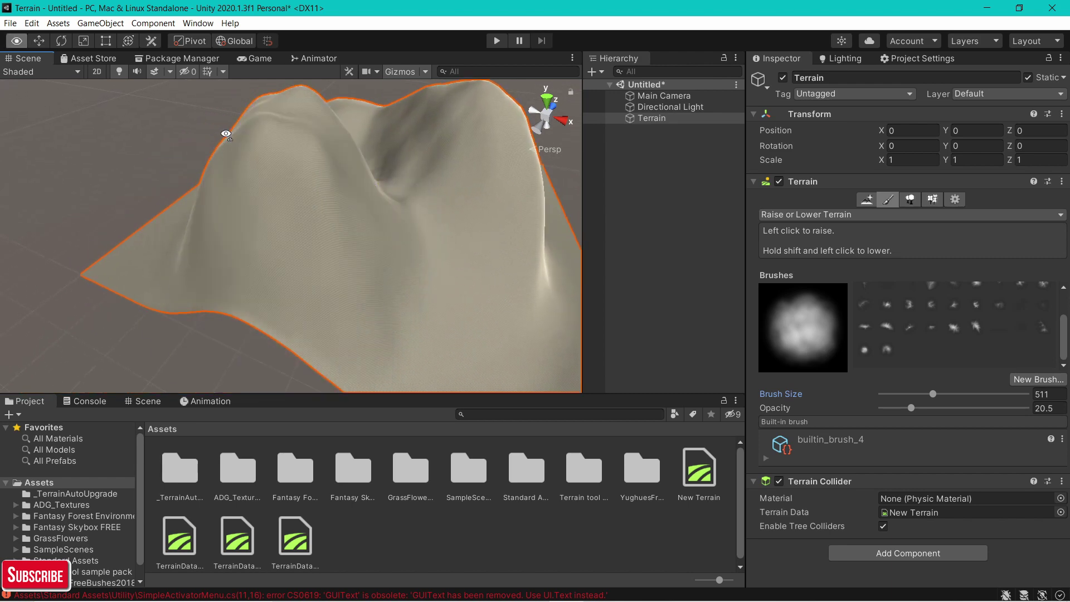
{"action": "right_click_drag", "start_coordinate": [225, 134], "coordinate": [279, 161]}
{"action": "middle_click_drag", "start_coordinate": [279, 161], "coordinate": [309, 170]}
{"action": "mouse_move", "coordinate": [280, 162]}
{"action": "left_mouse_down", "text": "alt"}
{"action": "mouse_move", "coordinate": [374, 152]}
{"action": "mouse_move", "coordinate": [222, 177]}
{"action": "mouse_move", "coordinate": [327, 191]}
{"action": "mouse_move", "coordinate": [393, 159]}
{"action": "mouse_move", "coordinate": [272, 184]}
{"action": "mouse_move", "coordinate": [273, 203]}
{"action": "mouse_move", "coordinate": [332, 192]}
{"action": "mouse_move", "coordinate": [310, 229]}
{"action": "mouse_move", "coordinate": [255, 245]}
{"action": "mouse_move", "coordinate": [230, 228]}
{"action": "mouse_move", "coordinate": [304, 203]}
{"action": "mouse_move", "coordinate": [327, 254]}
{"action": "mouse_move", "coordinate": [266, 288]}
{"action": "mouse_move", "coordinate": [369, 299]}
{"action": "mouse_move", "coordinate": [222, 270]}
{"action": "mouse_move", "coordinate": [281, 192]}
{"action": "mouse_move", "coordinate": [351, 208]}
{"action": "mouse_move", "coordinate": [169, 199]}
{"action": "mouse_move", "coordinate": [302, 193]}
{"action": "left_mouse_up", "text": "alt"}
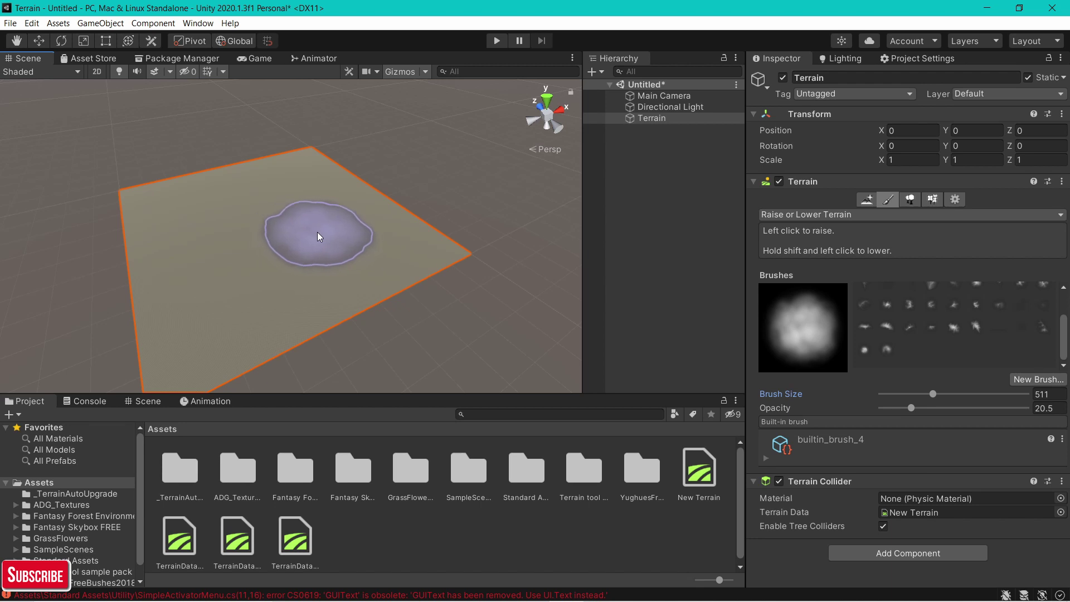
{"action": "right_click_drag", "start_coordinate": [435, 163], "coordinate": [303, 189]}
{"action": "middle_click_drag", "start_coordinate": [317, 177], "coordinate": [241, 170]}
{"action": "left_click_drag", "start_coordinate": [240, 169], "coordinate": [248, 181], "text": "alt"}
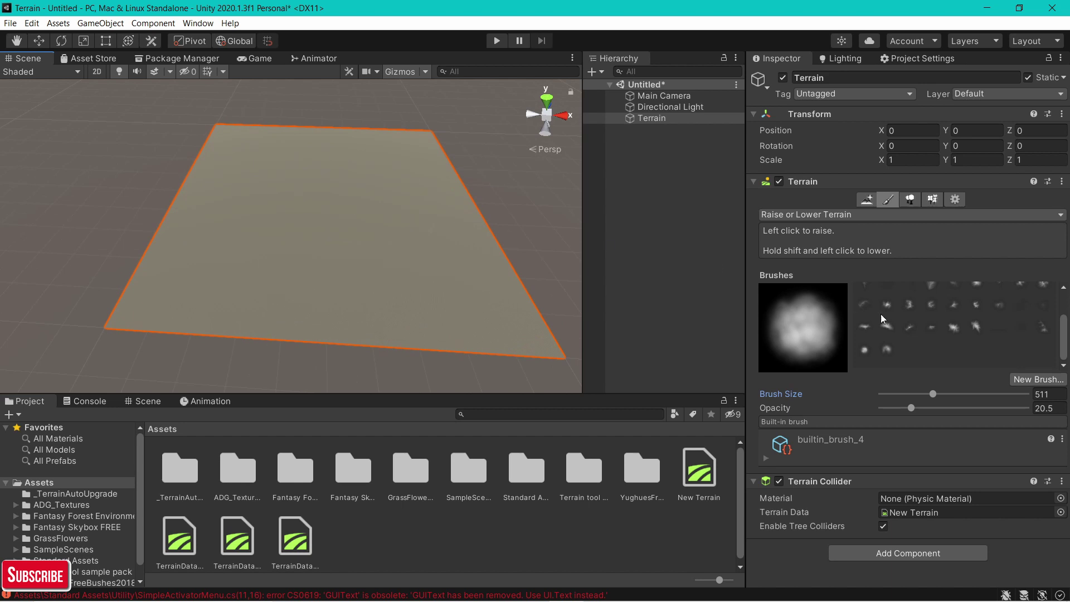
{"action": "scroll", "coordinate": [922, 328], "scroll_direction": "up", "scroll_amount": 3}
{"action": "scroll", "coordinate": [981, 329], "scroll_direction": "down", "scroll_amount": 3}
{"action": "scroll", "coordinate": [985, 322], "scroll_direction": "up", "scroll_amount": 2}
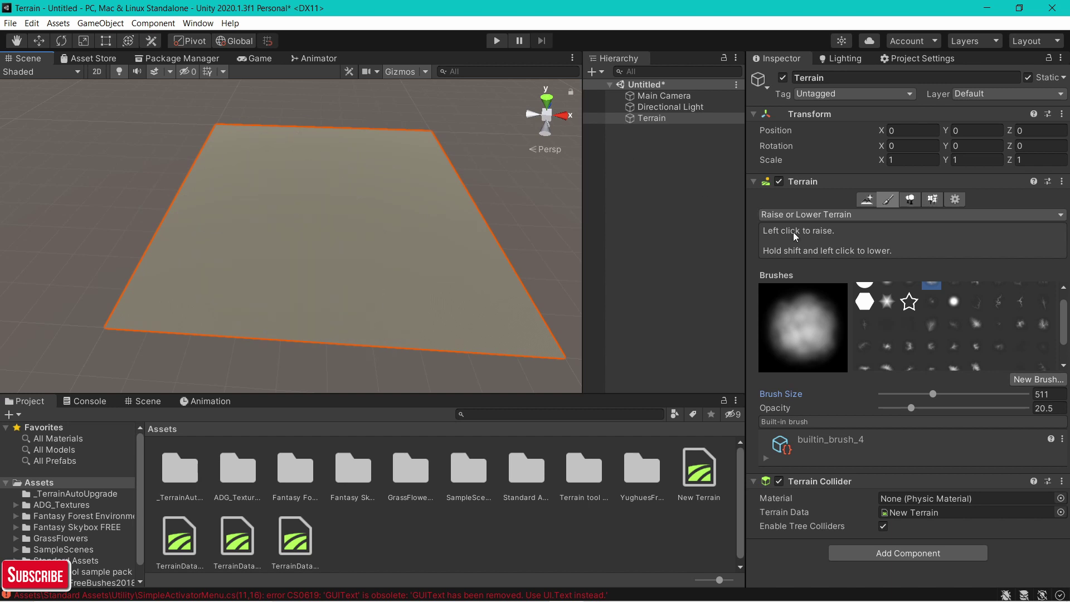
Try a raising stroke across the terrain with the soft_round brush and undo it
{"action": "left_click", "coordinate": [960, 305]}
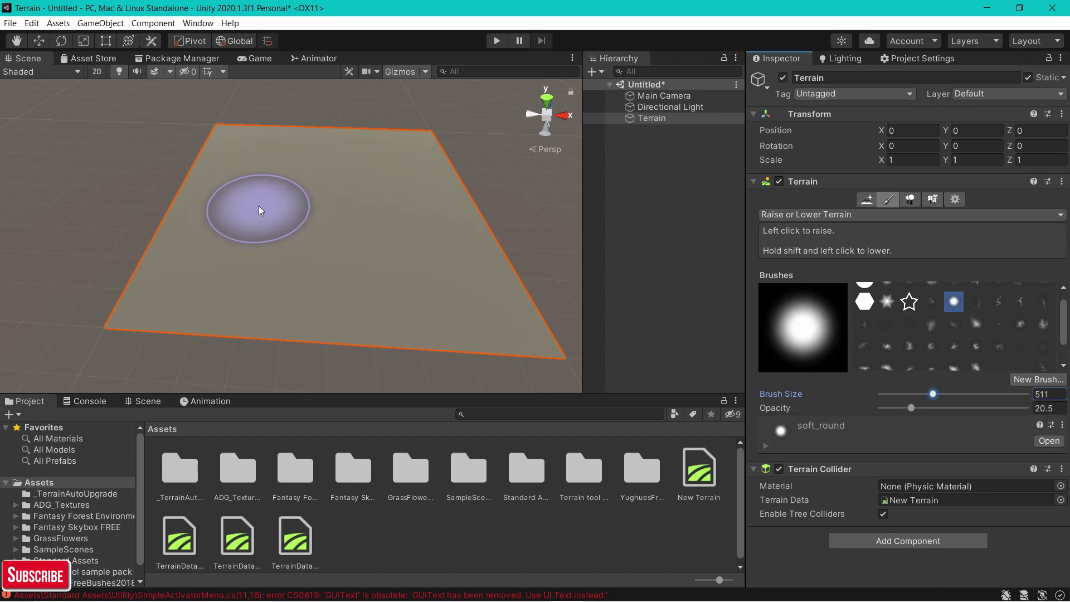
{"action": "mouse_move", "coordinate": [259, 206]}
{"action": "left_mouse_down"}
{"action": "mouse_move", "coordinate": [316, 158]}
{"action": "mouse_move", "coordinate": [423, 193]}
{"action": "mouse_move", "coordinate": [340, 160]}
{"action": "mouse_move", "coordinate": [272, 176]}
{"action": "mouse_move", "coordinate": [360, 155]}
{"action": "left_mouse_up"}
{"action": "key", "text": "ctrl+z"}
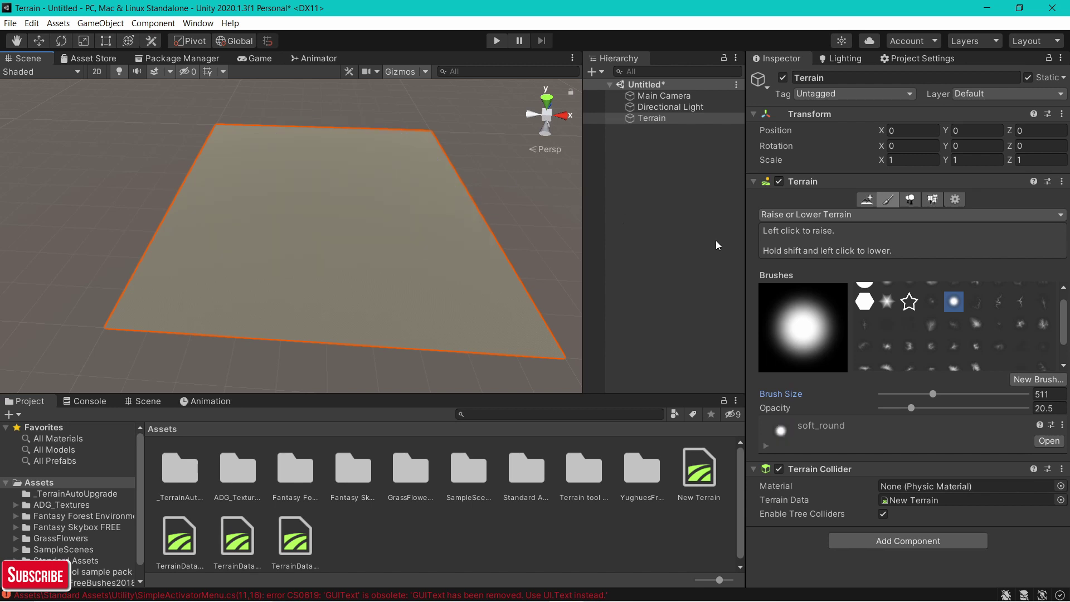
Try sculpting bumpy ground with builtin_brush_6 and undo all of its strokes
{"action": "scroll", "coordinate": [998, 324], "scroll_direction": "up", "scroll_amount": 1}
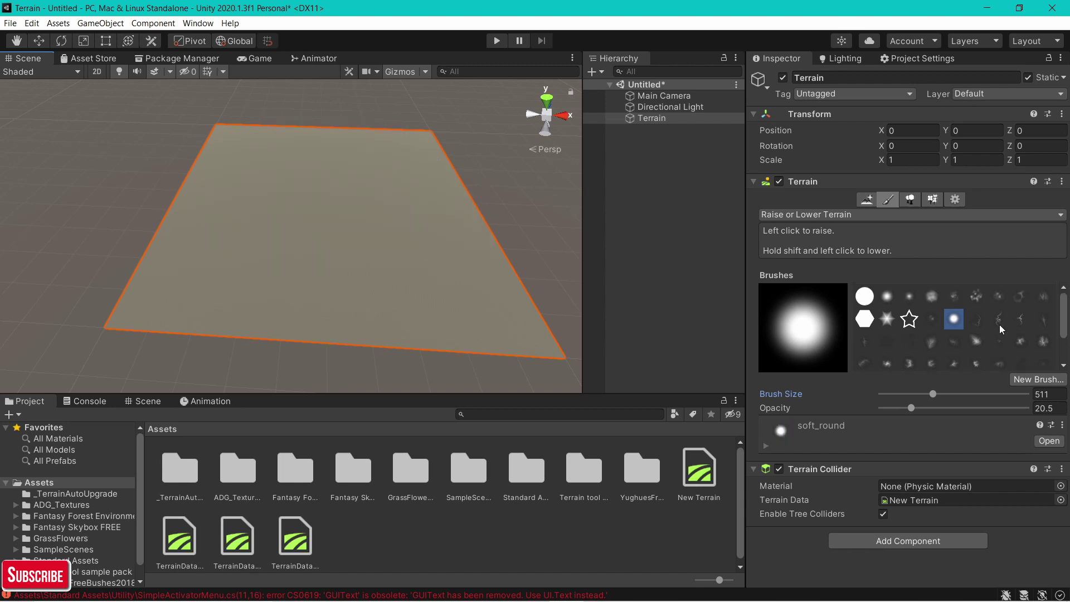
{"action": "left_click", "coordinate": [977, 298]}
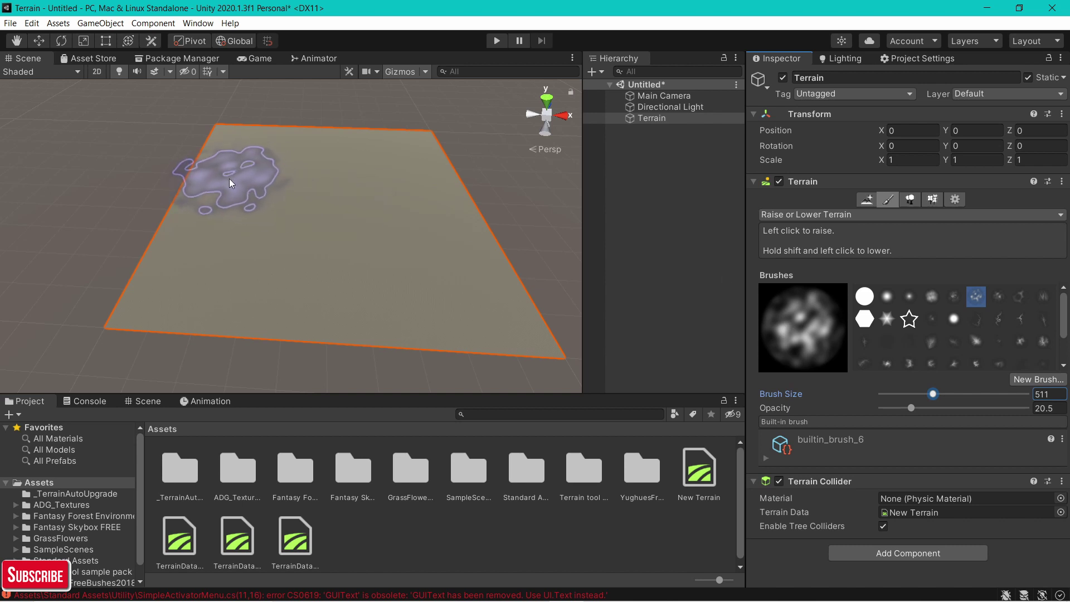
{"action": "mouse_move", "coordinate": [315, 178]}
{"action": "left_mouse_down"}
{"action": "mouse_move", "coordinate": [377, 235]}
{"action": "mouse_move", "coordinate": [257, 192]}
{"action": "mouse_move", "coordinate": [387, 154]}
{"action": "mouse_move", "coordinate": [429, 247]}
{"action": "mouse_move", "coordinate": [236, 256]}
{"action": "mouse_move", "coordinate": [273, 152]}
{"action": "mouse_move", "coordinate": [478, 272]}
{"action": "left_mouse_up"}
{"action": "key", "text": "ctrl+z"}
{"action": "key", "text": "ctrl+z"}
{"action": "key", "text": "ctrl+z"}
{"action": "key", "text": "ctrl+z"}
{"action": "key", "text": "ctrl+z"}
{"action": "key", "text": "ctrl+z"}
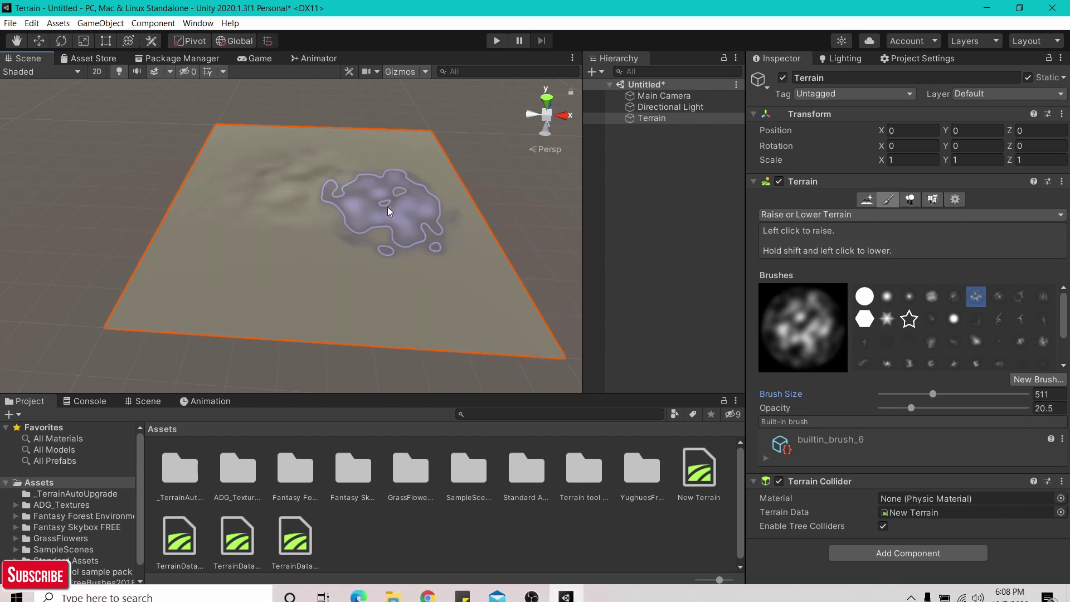
{"action": "key", "text": "ctrl+z"}
Try raising smooth hills with builtin_brush_2, view the terrain from another side, and undo the strokes
{"action": "left_click", "coordinate": [887, 296]}
{"action": "mouse_move", "coordinate": [240, 148]}
{"action": "left_mouse_down"}
{"action": "mouse_move", "coordinate": [212, 239]}
{"action": "mouse_move", "coordinate": [173, 289]}
{"action": "left_mouse_up"}
{"action": "left_click_drag", "start_coordinate": [384, 168], "coordinate": [246, 168], "text": "alt"}
{"action": "key", "text": "ctrl+z"}
{"action": "key", "text": "ctrl+z"}
Set the brush size to 363 and raise rugged mountains along the terrain's edge with builtin_brush_5
{"action": "left_click_drag", "start_coordinate": [932, 394], "coordinate": [914, 394]}
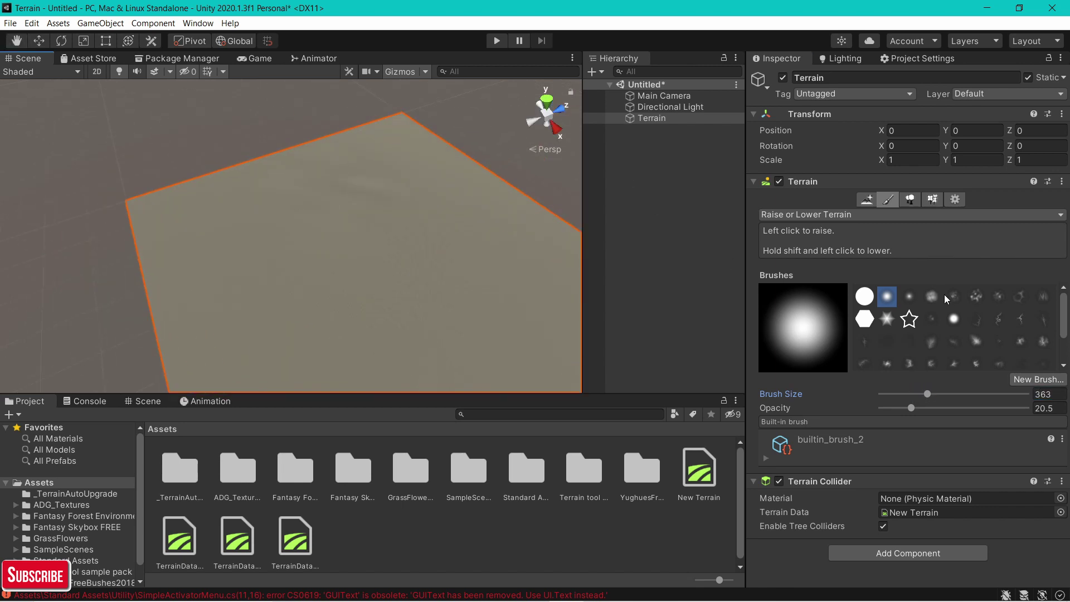
{"action": "left_click", "coordinate": [953, 296]}
{"action": "mouse_move", "coordinate": [263, 203]}
{"action": "left_mouse_down"}
{"action": "mouse_move", "coordinate": [263, 179]}
{"action": "mouse_move", "coordinate": [292, 192]}
{"action": "left_mouse_up"}
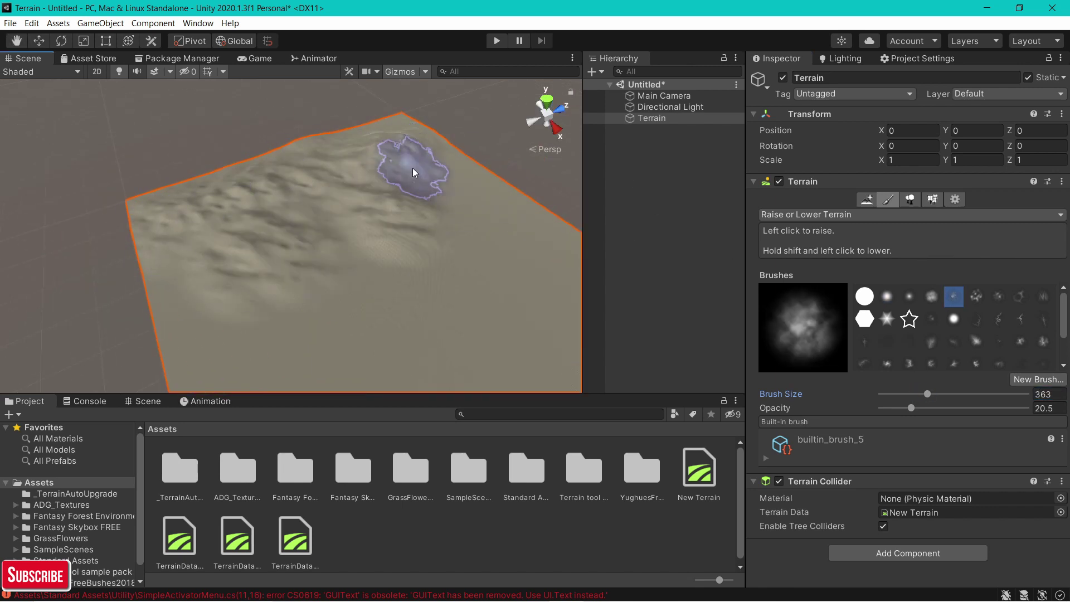
Sculpt more mountains and add bumpy detail with builtin_brush_6 at brush size 317 and opacity 5.1, viewing the terrain from several sides
{"action": "mouse_move", "coordinate": [927, 394]}
{"action": "left_mouse_down"}
{"action": "mouse_move", "coordinate": [847, 395]}
{"action": "mouse_move", "coordinate": [913, 393]}
{"action": "left_mouse_up"}
{"action": "left_click_drag", "start_coordinate": [206, 254], "coordinate": [257, 260]}
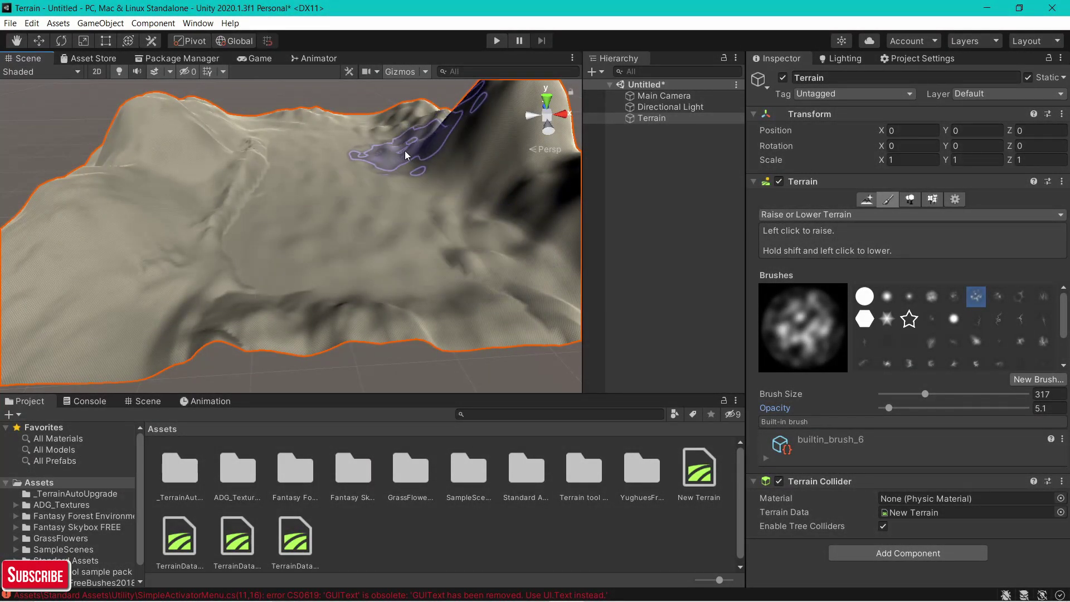
{"action": "left_click_drag", "start_coordinate": [403, 150], "coordinate": [268, 181], "text": "alt"}
{"action": "right_click_drag", "start_coordinate": [268, 181], "coordinate": [393, 152]}
{"action": "scroll", "coordinate": [393, 152], "scroll_direction": "up", "scroll_amount": 10}
{"action": "scroll", "coordinate": [536, 159], "scroll_direction": "down", "scroll_amount": 10}
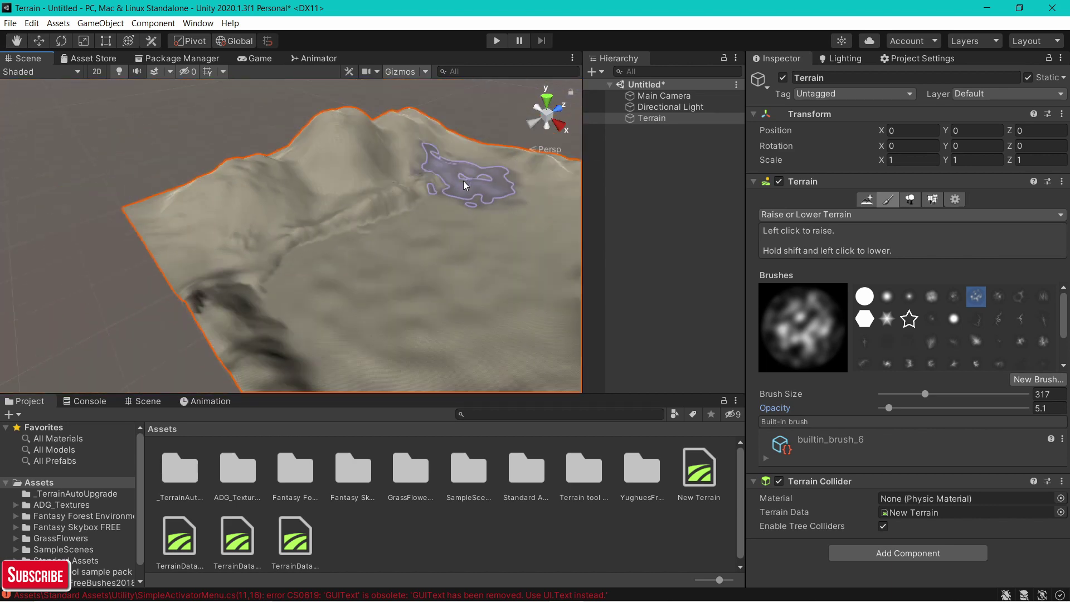
{"action": "mouse_move", "coordinate": [533, 164]}
{"action": "left_mouse_down", "text": "alt"}
{"action": "mouse_move", "coordinate": [473, 177]}
{"action": "mouse_move", "coordinate": [487, 166]}
{"action": "mouse_move", "coordinate": [485, 192]}
{"action": "left_mouse_up", "text": "alt"}
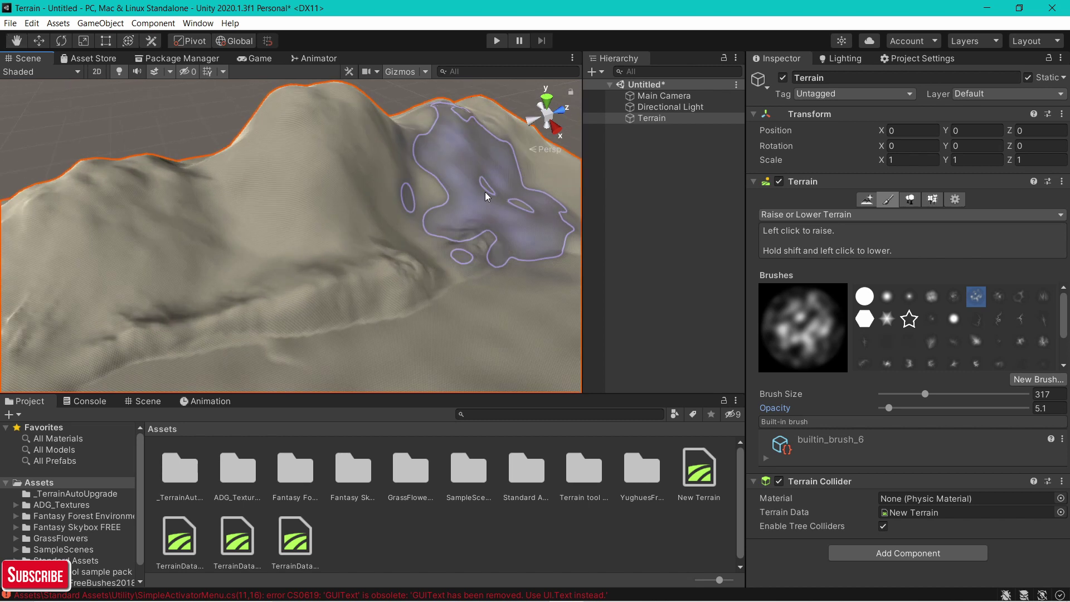
Switch to the Smooth Height tool with builtin_brush_2, brush size 380 and opacity 59.1
{"action": "left_click", "coordinate": [790, 214]}
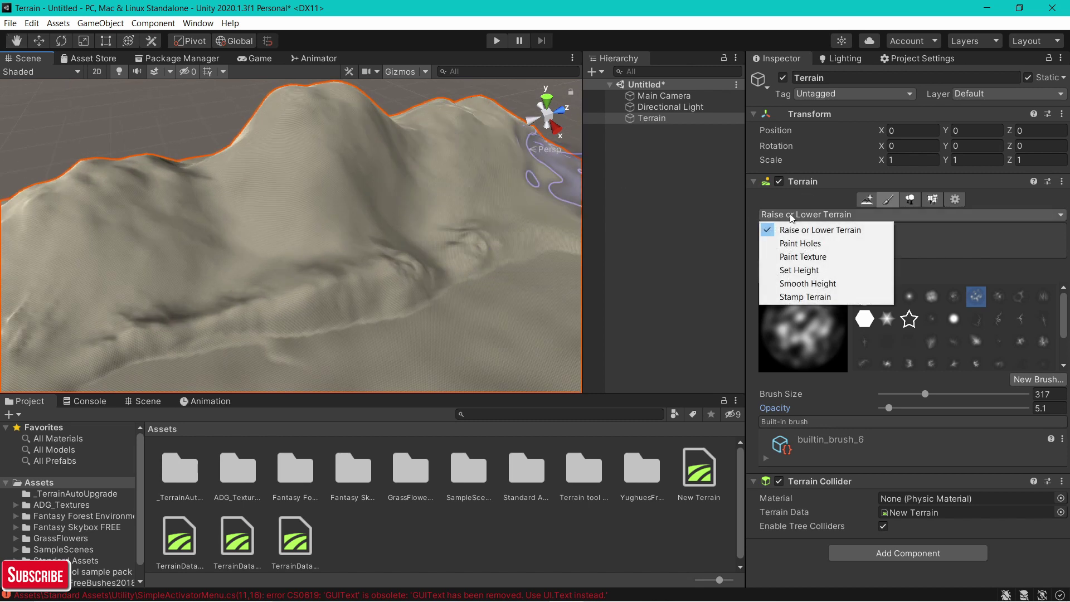
{"action": "left_click", "coordinate": [813, 284]}
{"action": "left_click", "coordinate": [912, 389]}
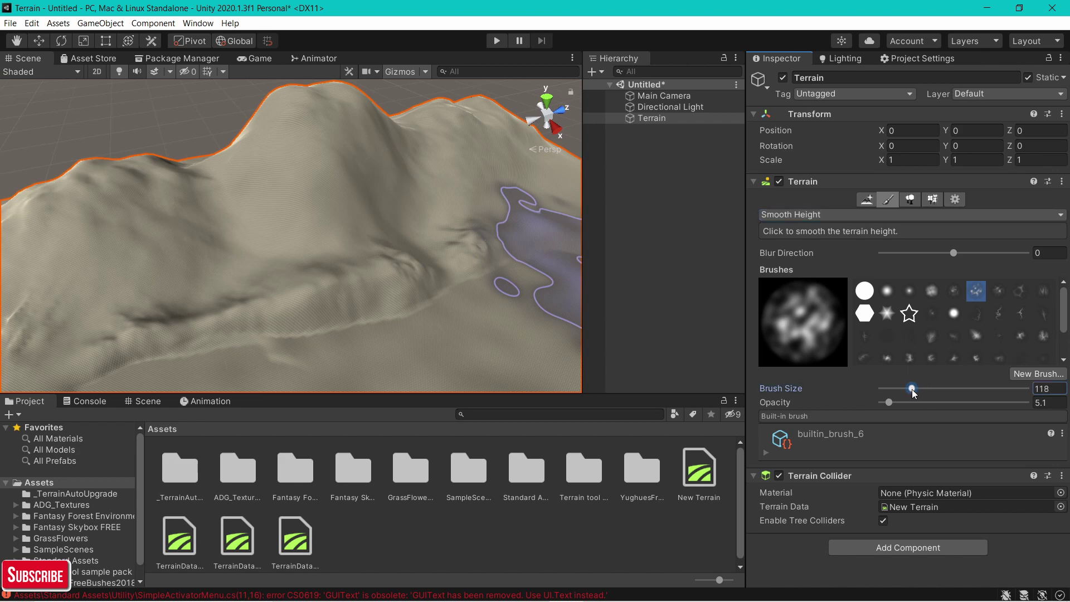
{"action": "mouse_move", "coordinate": [911, 391]}
{"action": "left_mouse_down"}
{"action": "mouse_move", "coordinate": [928, 395]}
{"action": "mouse_move", "coordinate": [896, 402]}
{"action": "mouse_move", "coordinate": [933, 401]}
{"action": "mouse_move", "coordinate": [891, 402]}
{"action": "mouse_move", "coordinate": [980, 400]}
{"action": "mouse_move", "coordinate": [969, 399]}
{"action": "left_mouse_up"}
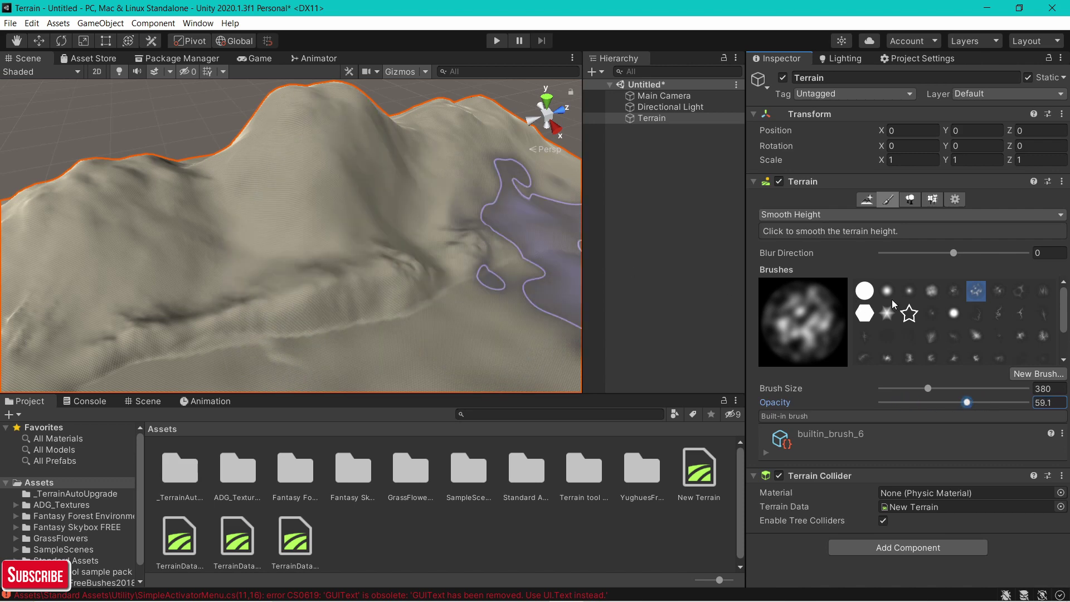
{"action": "left_click", "coordinate": [885, 293]}
Smooth the rough ridges and slopes along the terrain's edges, working from several sides
{"action": "mouse_move", "coordinate": [249, 286]}
{"action": "left_mouse_down"}
{"action": "mouse_move", "coordinate": [413, 260]}
{"action": "mouse_move", "coordinate": [504, 212]}
{"action": "left_mouse_up"}
{"action": "middle_click_drag", "start_coordinate": [503, 212], "coordinate": [416, 205]}
{"action": "mouse_move", "coordinate": [273, 257]}
{"action": "left_mouse_down"}
{"action": "mouse_move", "coordinate": [320, 229]}
{"action": "mouse_move", "coordinate": [451, 204]}
{"action": "left_mouse_up"}
{"action": "right_click_drag", "start_coordinate": [451, 204], "coordinate": [375, 217]}
{"action": "middle_click_drag", "start_coordinate": [375, 217], "coordinate": [446, 211]}
{"action": "left_click_drag", "start_coordinate": [386, 222], "coordinate": [396, 275]}
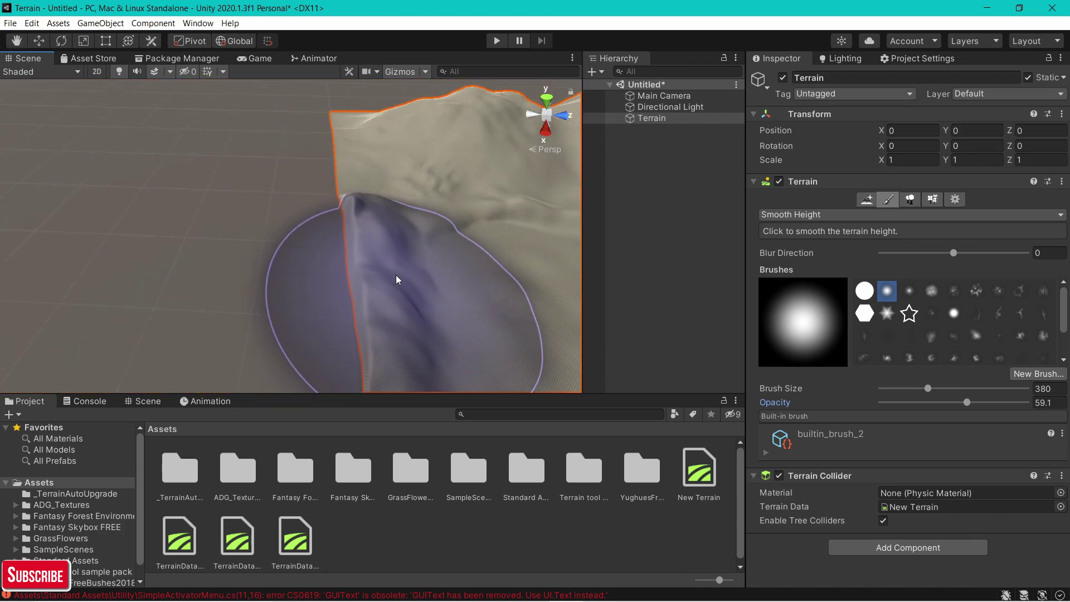
{"action": "scroll", "coordinate": [390, 245], "scroll_direction": "down", "scroll_amount": 3}
{"action": "middle_click_drag", "start_coordinate": [390, 245], "coordinate": [345, 211]}
{"action": "mouse_move", "coordinate": [284, 254]}
{"action": "left_mouse_down", "text": "alt"}
{"action": "mouse_move", "coordinate": [390, 217]}
{"action": "mouse_move", "coordinate": [415, 232]}
{"action": "mouse_move", "coordinate": [336, 236]}
{"action": "mouse_move", "coordinate": [513, 178]}
{"action": "mouse_move", "coordinate": [370, 240]}
{"action": "mouse_move", "coordinate": [460, 183]}
{"action": "mouse_move", "coordinate": [460, 165]}
{"action": "mouse_move", "coordinate": [565, 268]}
{"action": "mouse_move", "coordinate": [440, 253]}
{"action": "mouse_move", "coordinate": [455, 203]}
{"action": "mouse_move", "coordinate": [393, 188]}
{"action": "left_mouse_up", "text": "alt"}
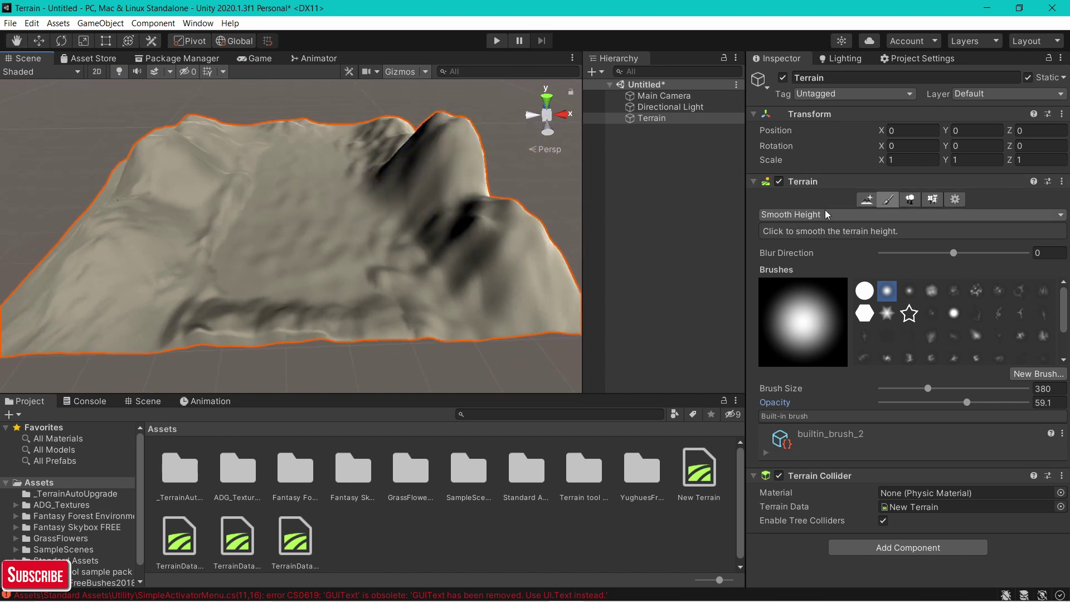
Switch to Paint Texture and create a terrain layer from the ground5_Diffuse texture
{"action": "left_click", "coordinate": [807, 215]}
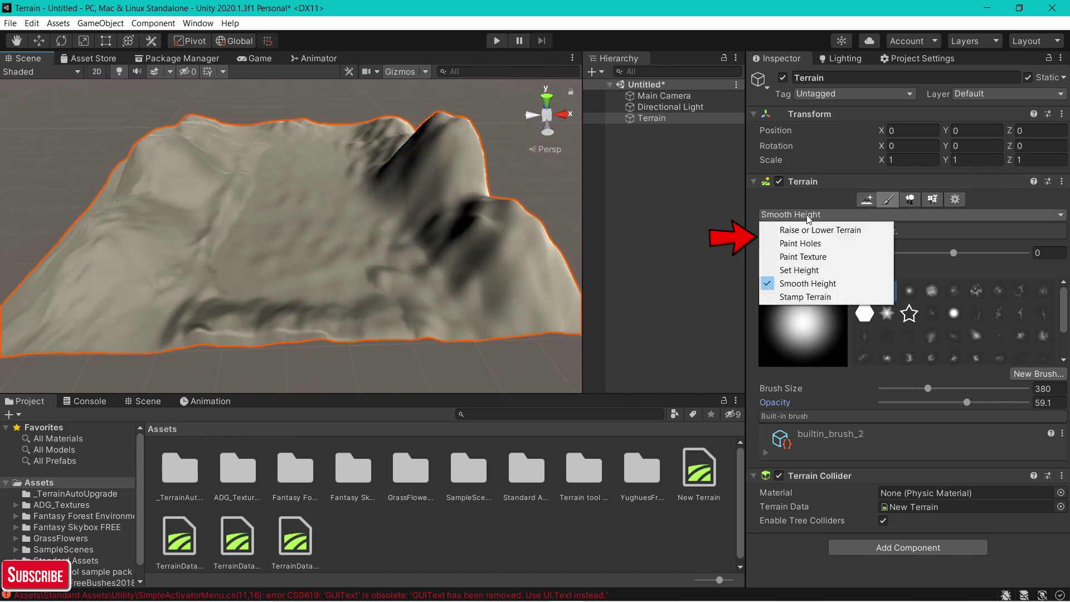
{"action": "left_click", "coordinate": [819, 256]}
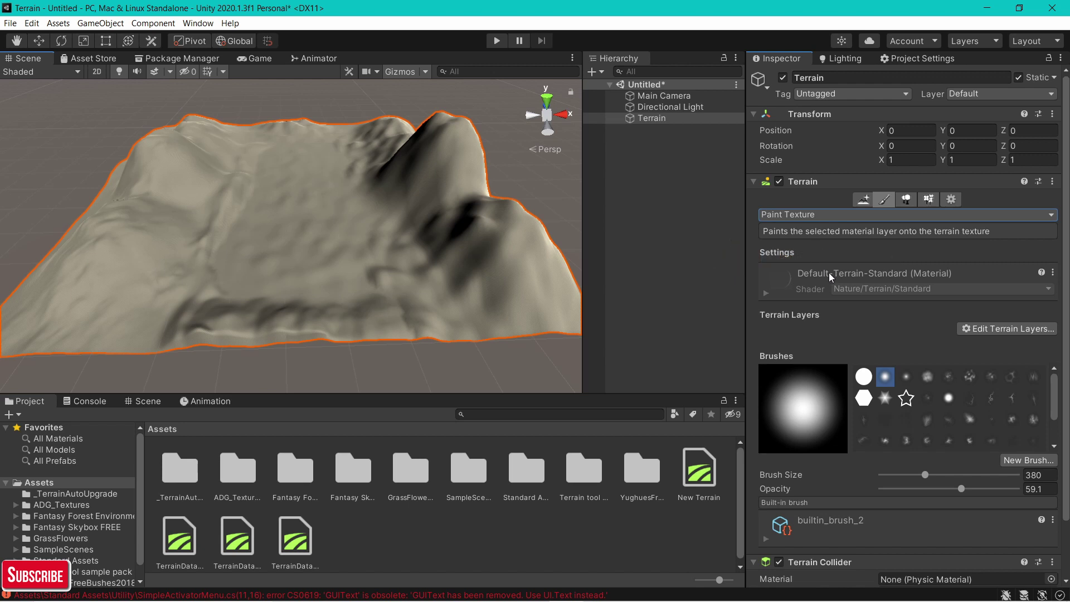
{"action": "left_click", "coordinate": [1021, 332]}
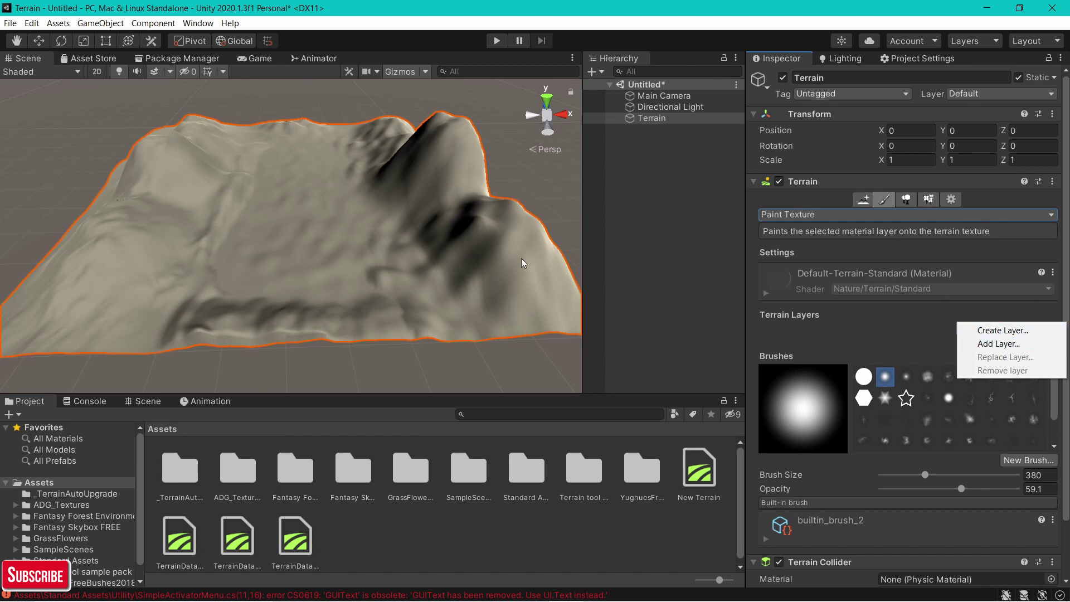
{"action": "left_click", "coordinate": [984, 330]}
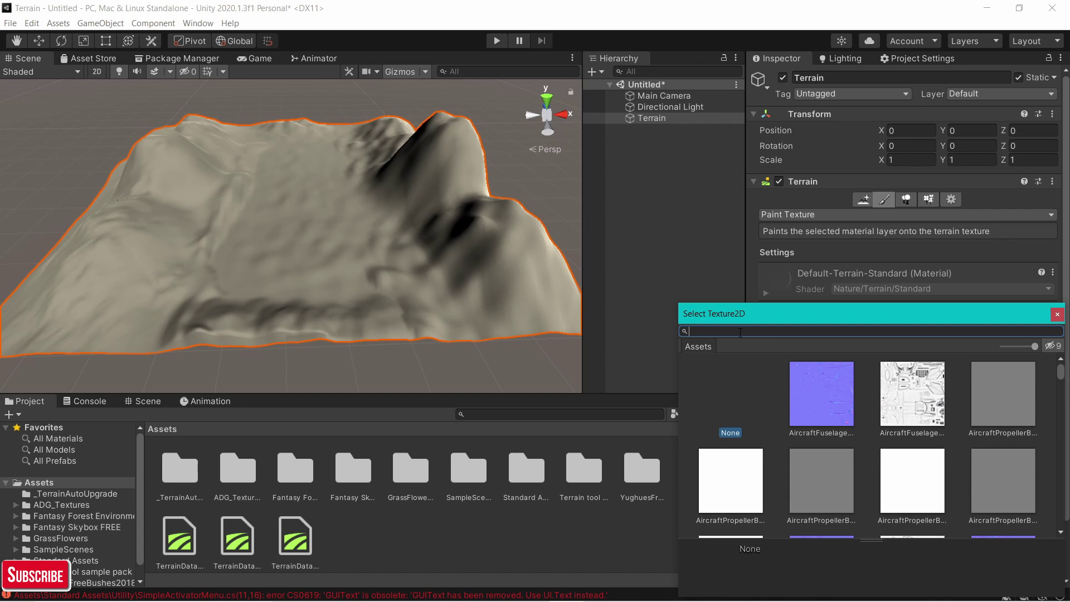
{"action": "type", "text": "groun"}
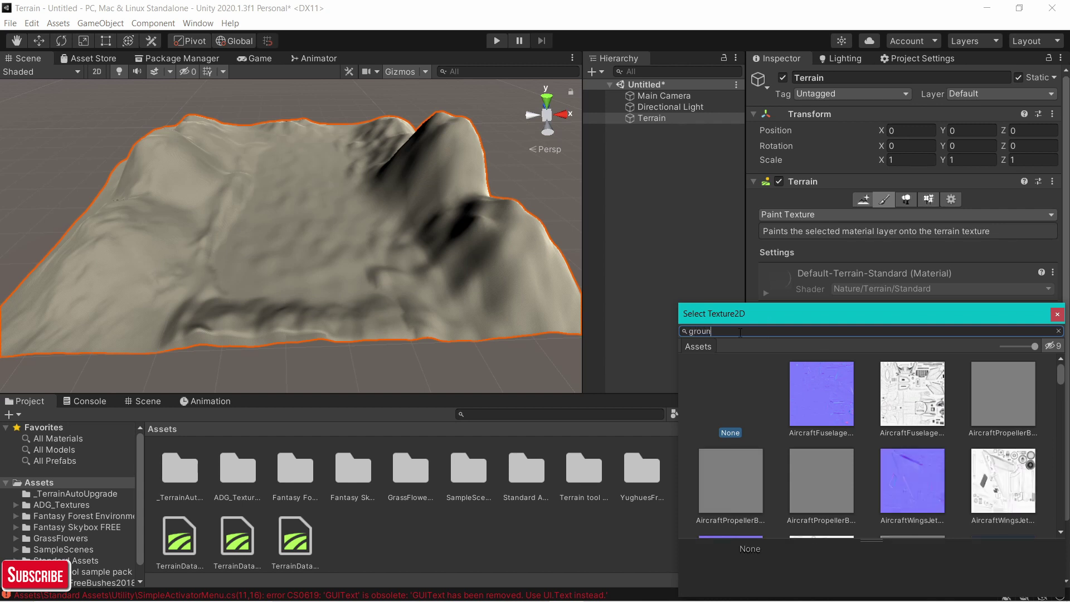
{"action": "type", "text": "d5"}
{"action": "left_click", "coordinate": [910, 406]}
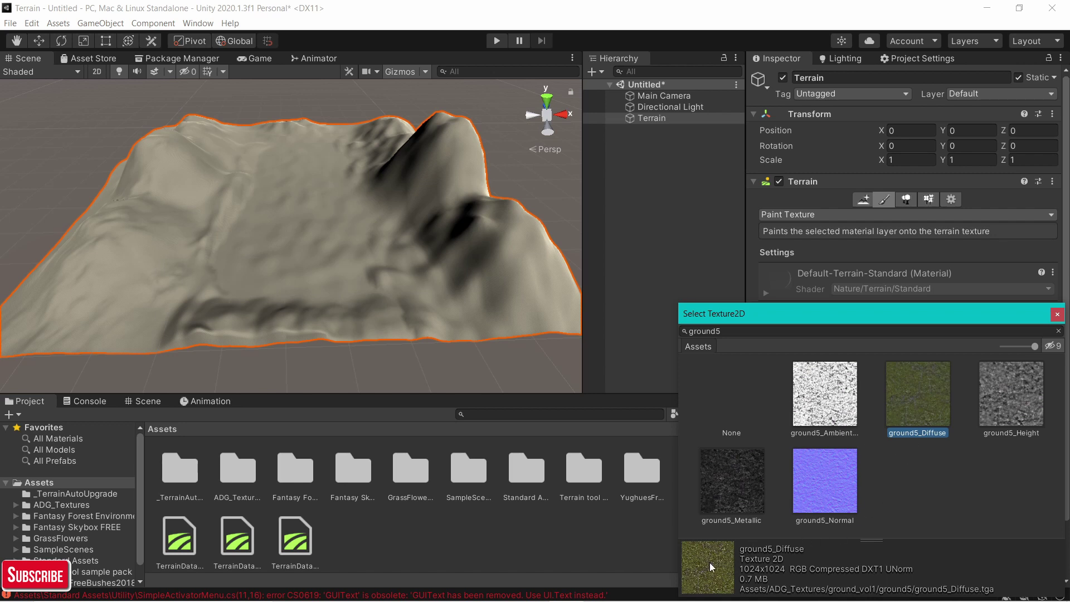
{"action": "double_click", "coordinate": [917, 394]}
Examine the tiling of the ground texture on the terrain up close and from a distance
{"action": "scroll", "coordinate": [444, 299], "scroll_direction": "up", "scroll_amount": 8}
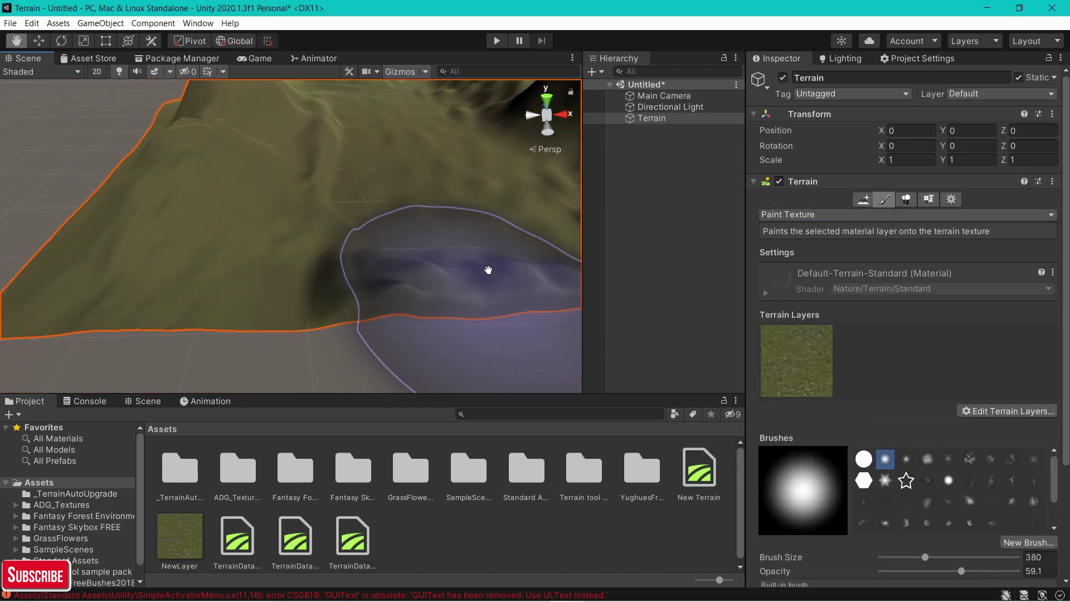
{"action": "middle_click_drag", "start_coordinate": [488, 270], "coordinate": [460, 299]}
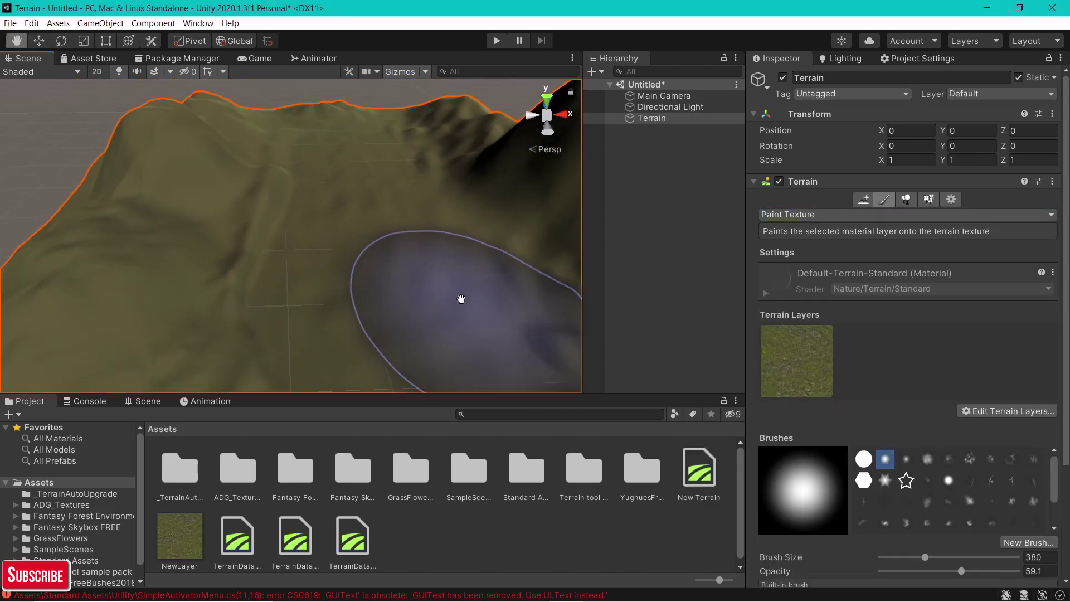
{"action": "scroll", "coordinate": [461, 299], "scroll_direction": "up", "scroll_amount": 3}
{"action": "scroll", "coordinate": [423, 295], "scroll_direction": "down", "scroll_amount": 5}
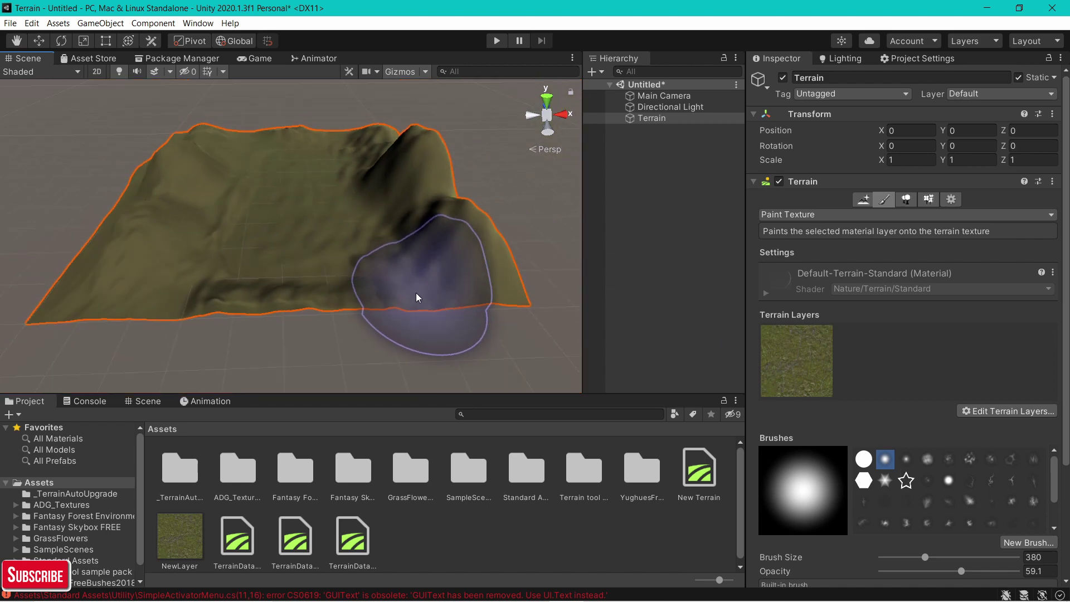
{"action": "scroll", "coordinate": [420, 294], "scroll_direction": "up", "scroll_amount": 5}
{"action": "middle_click_drag", "start_coordinate": [410, 289], "coordinate": [440, 267]}
{"action": "scroll", "coordinate": [448, 268], "scroll_direction": "up", "scroll_amount": 6}
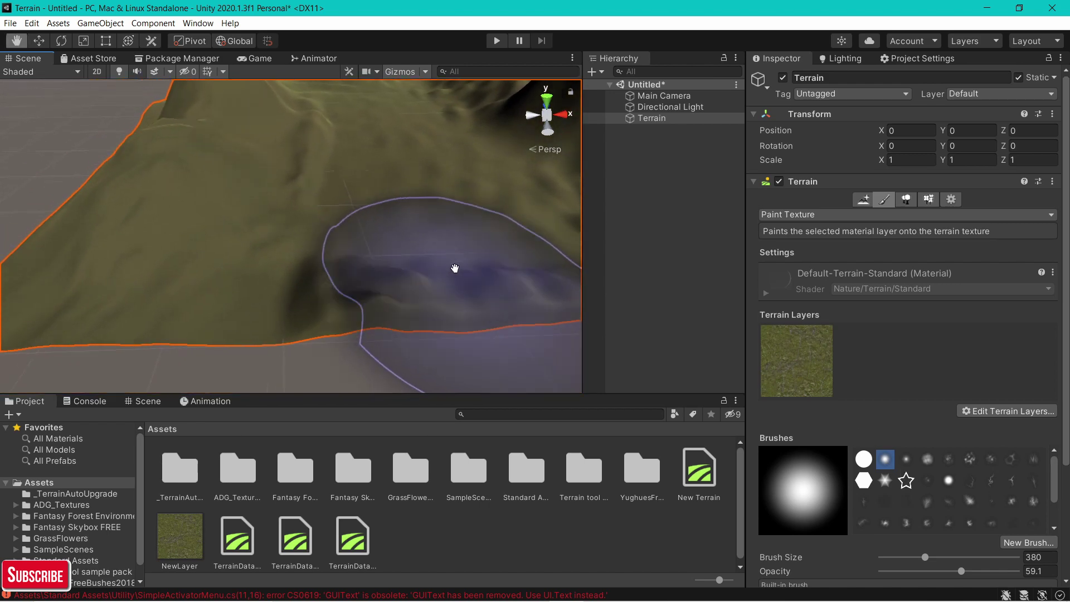
{"action": "scroll", "coordinate": [496, 217], "scroll_direction": "up", "scroll_amount": 5}
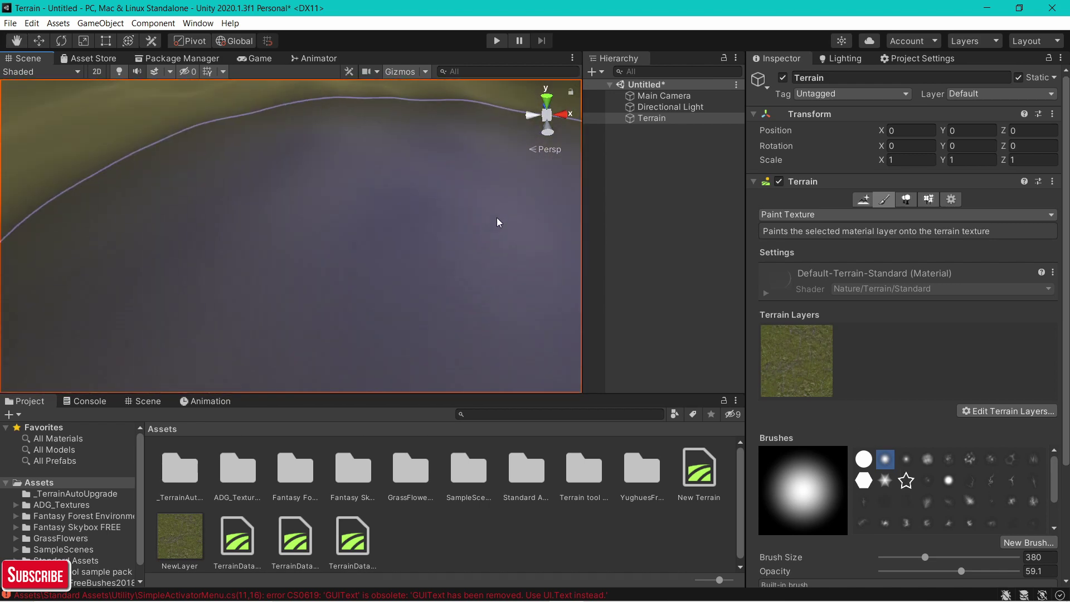
{"action": "scroll", "coordinate": [493, 94], "scroll_direction": "down", "scroll_amount": 2}
{"action": "scroll", "coordinate": [487, 104], "scroll_direction": "down", "scroll_amount": 6}
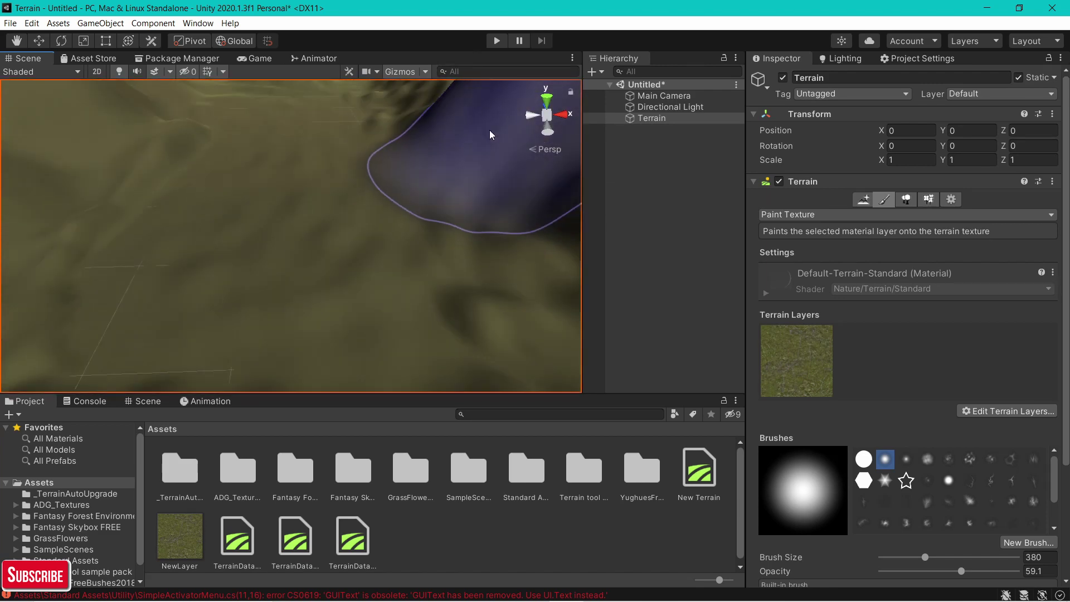
{"action": "scroll", "coordinate": [941, 406], "scroll_direction": "down", "scroll_amount": 5}
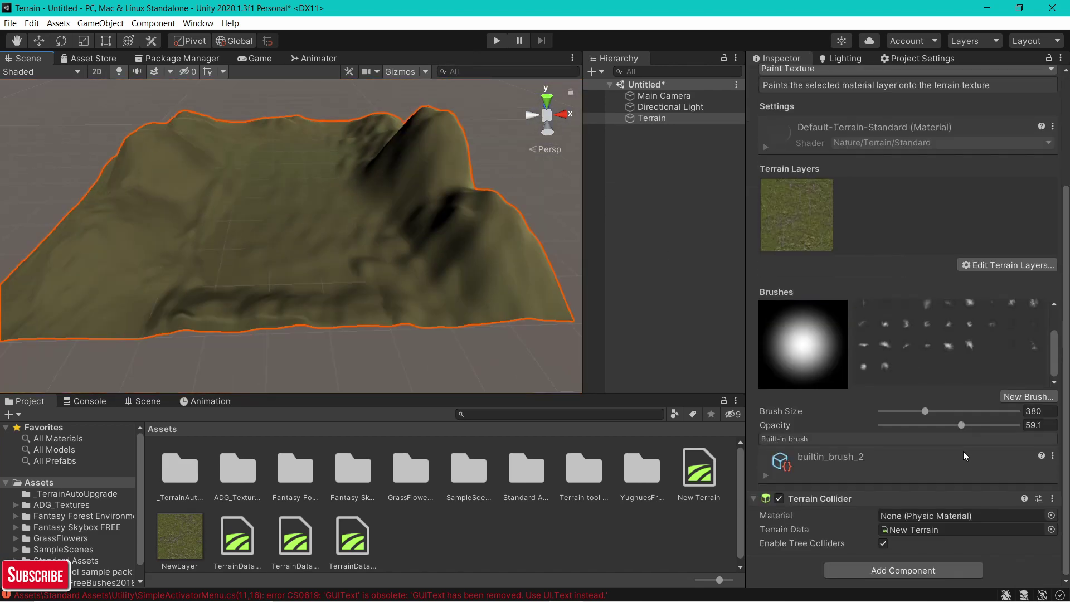
Set the ground texture layer's tiling size to 50 in both X and Y
{"action": "left_click", "coordinate": [786, 222]}
{"action": "scroll", "coordinate": [867, 341], "scroll_direction": "down", "scroll_amount": 8}
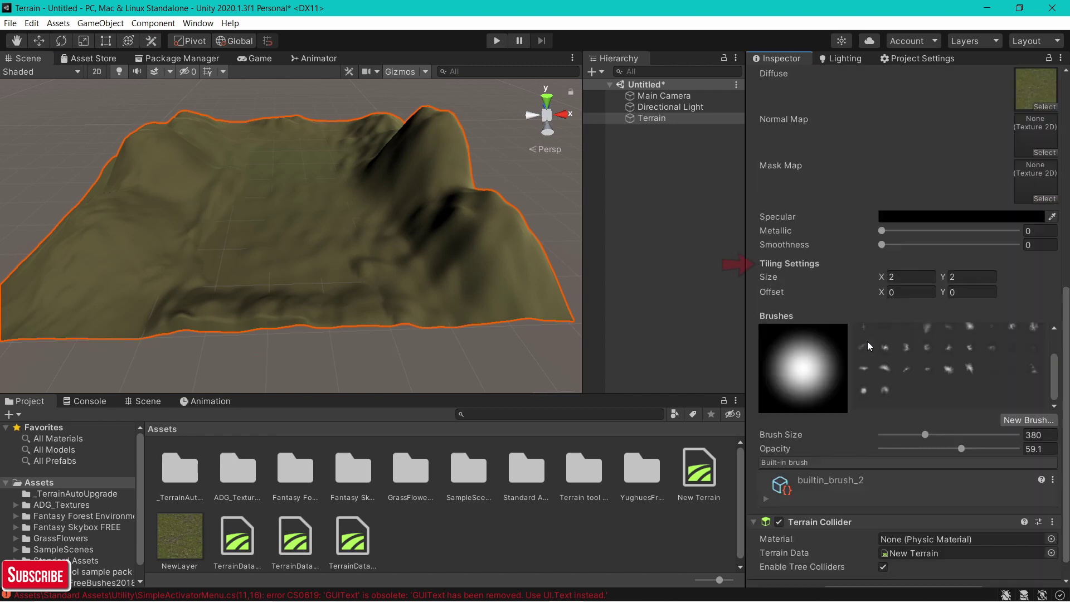
{"action": "left_click", "coordinate": [911, 277]}
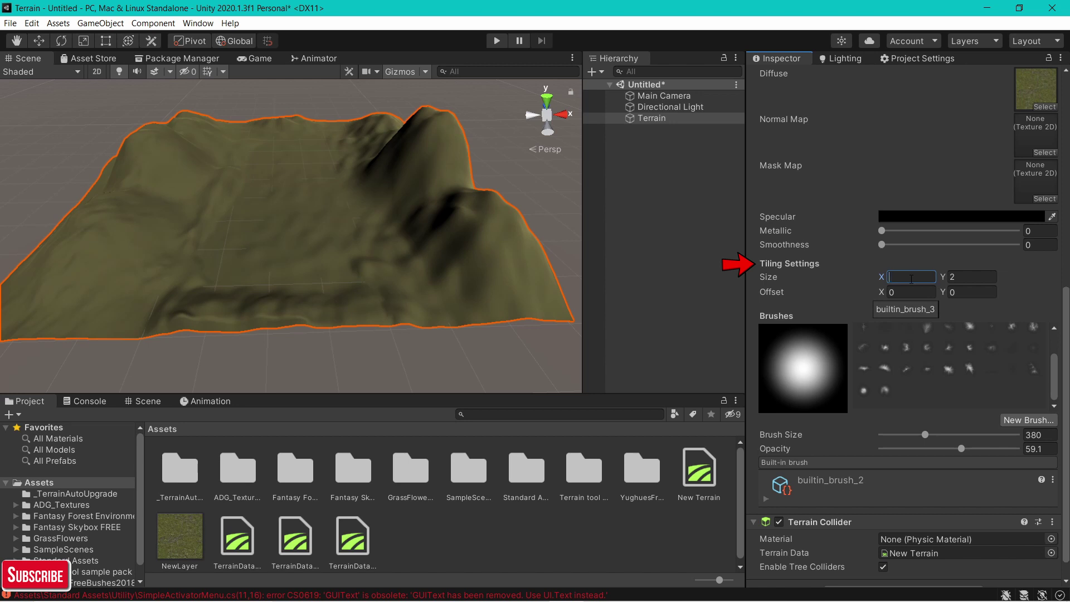
{"action": "type", "text": "50"}
{"action": "left_click", "coordinate": [971, 275]}
{"action": "type", "text": "5"}
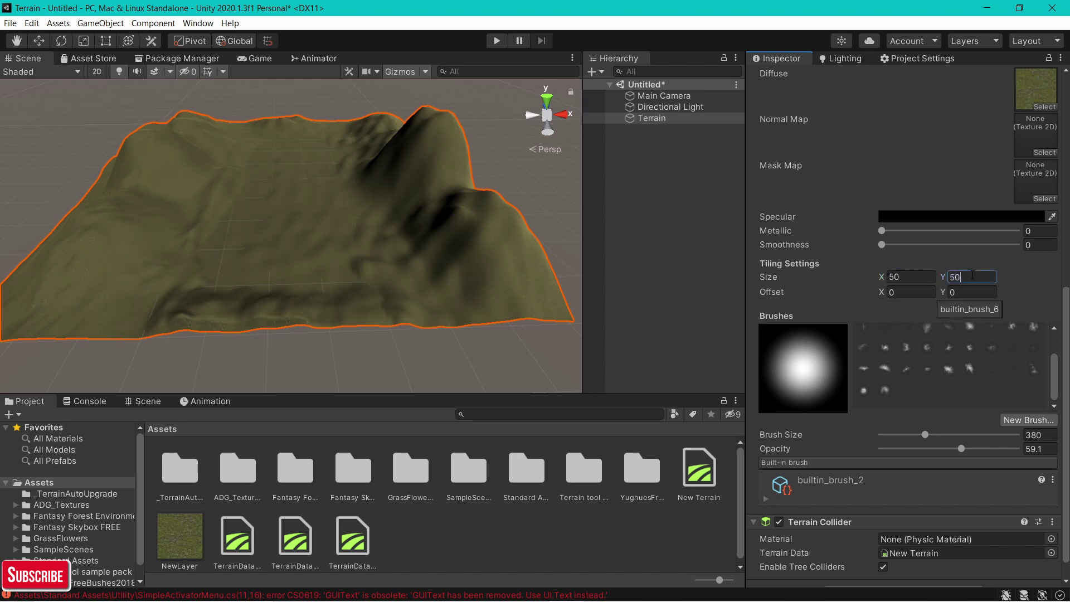
Check how the retiled ground texture looks up close and across the whole terrain
{"action": "scroll", "coordinate": [524, 158], "scroll_direction": "up", "scroll_amount": 3}
{"action": "middle_click_drag", "start_coordinate": [524, 159], "coordinate": [549, 158]}
{"action": "scroll", "coordinate": [556, 159], "scroll_direction": "up", "scroll_amount": 2}
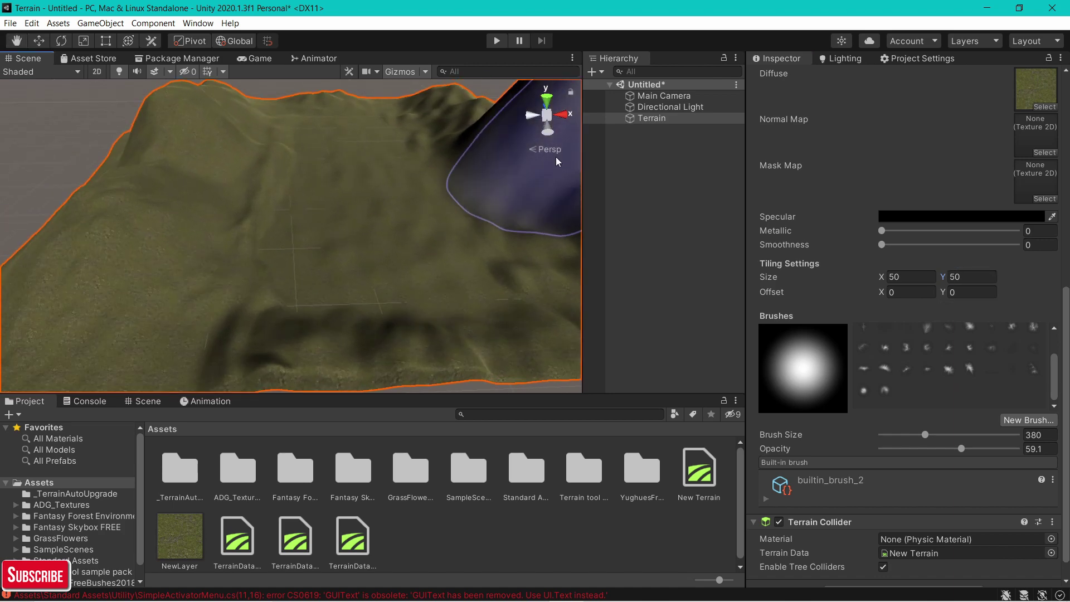
{"action": "scroll", "coordinate": [417, 175], "scroll_direction": "up", "scroll_amount": 3}
{"action": "mouse_move", "coordinate": [420, 161]}
{"action": "middle_mouse_down"}
{"action": "mouse_move", "coordinate": [475, 136]}
{"action": "mouse_move", "coordinate": [393, 215]}
{"action": "mouse_move", "coordinate": [402, 182]}
{"action": "mouse_move", "coordinate": [378, 167]}
{"action": "middle_mouse_up"}
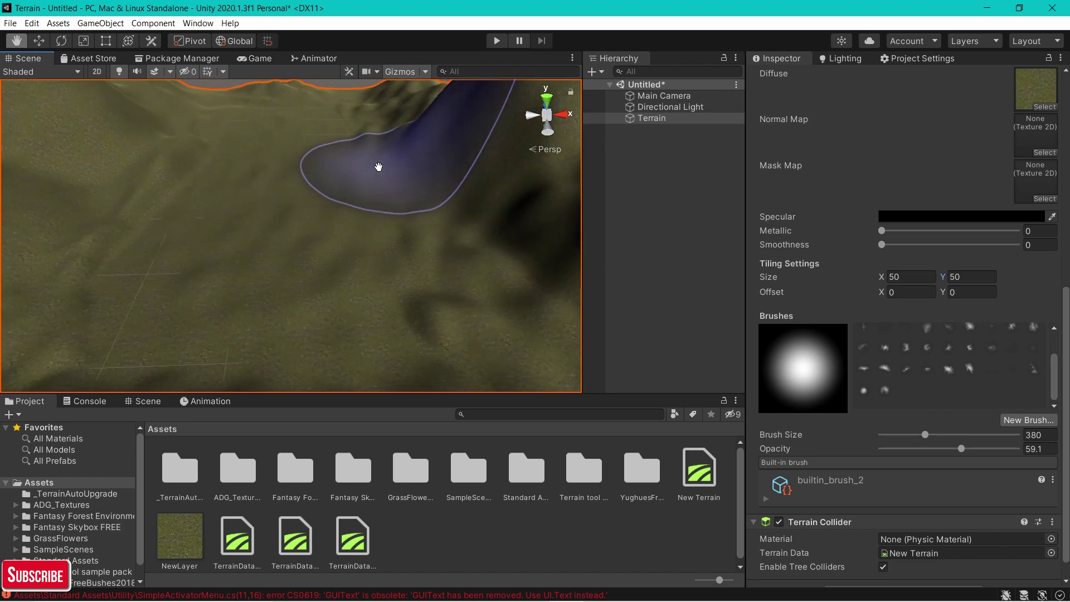
{"action": "scroll", "coordinate": [381, 179], "scroll_direction": "down", "scroll_amount": 10}
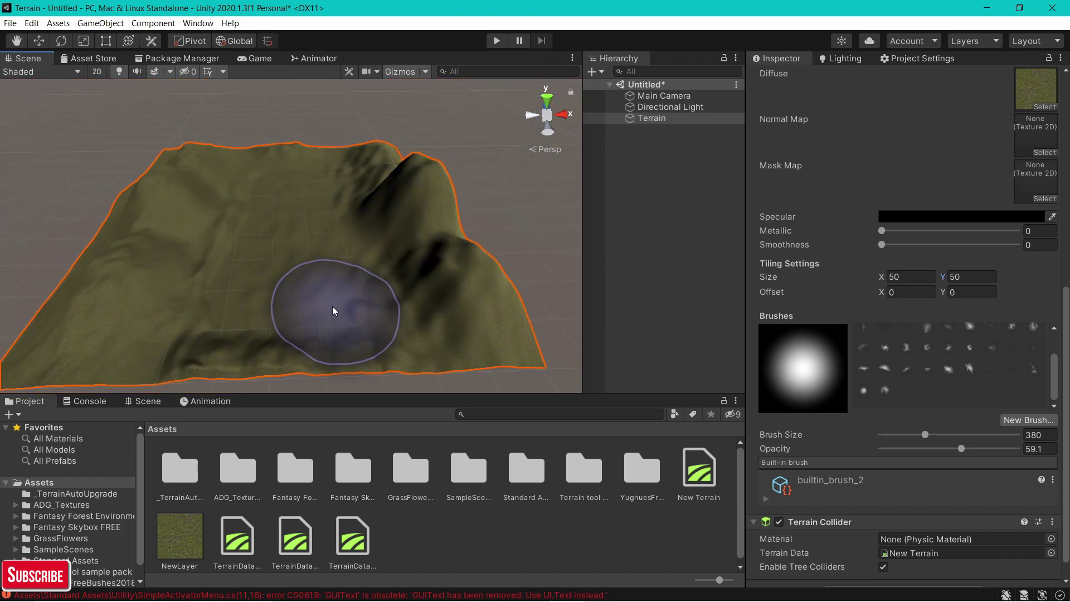
{"action": "scroll", "coordinate": [983, 301], "scroll_direction": "up", "scroll_amount": 5}
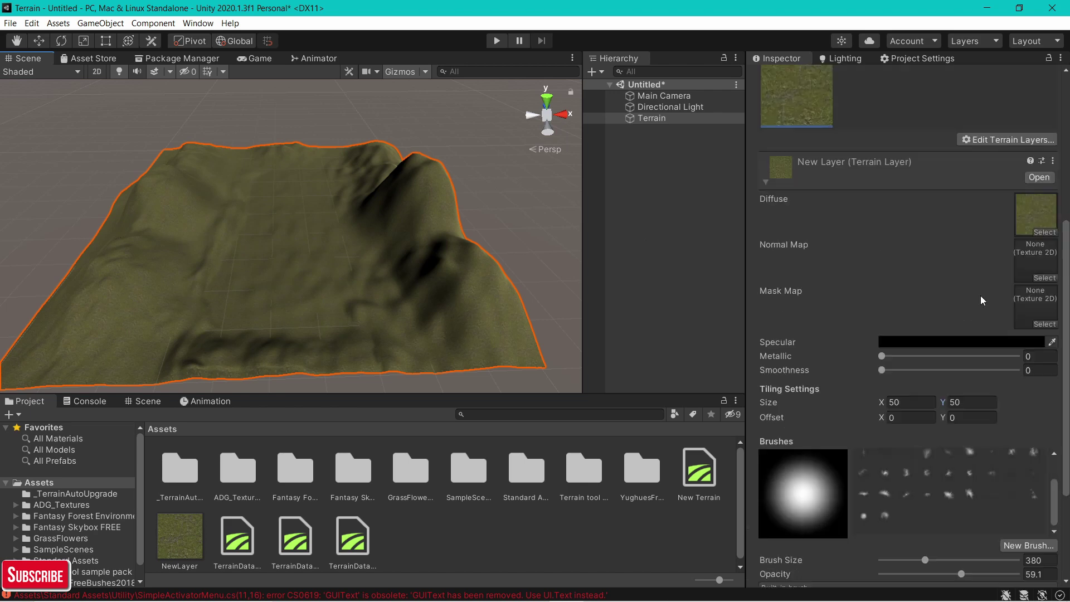
{"action": "scroll", "coordinate": [992, 283], "scroll_direction": "down", "scroll_amount": 3}
{"action": "left_click", "coordinate": [991, 140]}
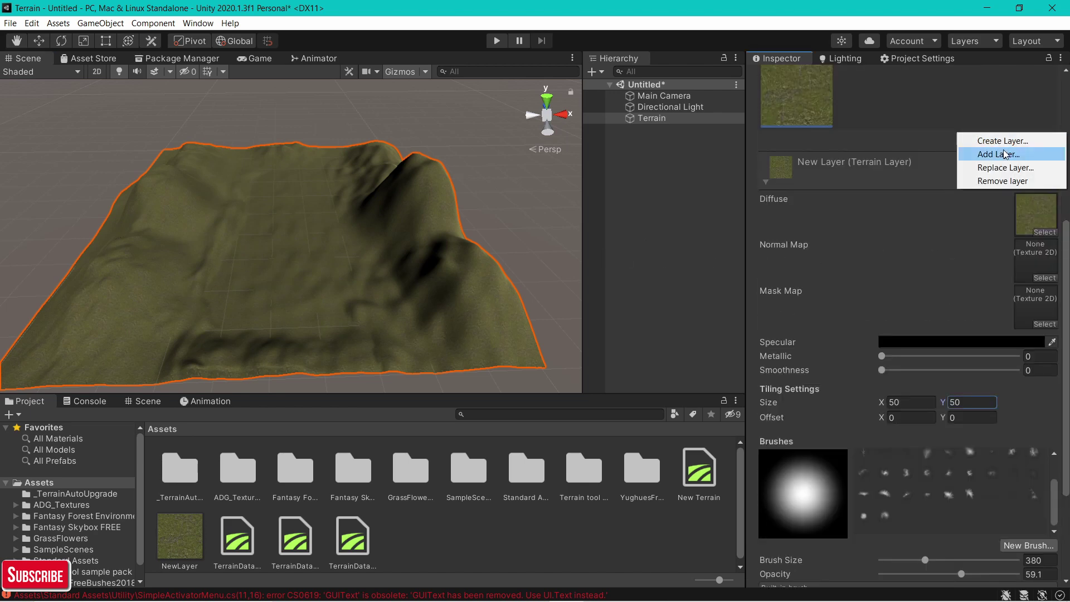
{"action": "left_click", "coordinate": [941, 232]}
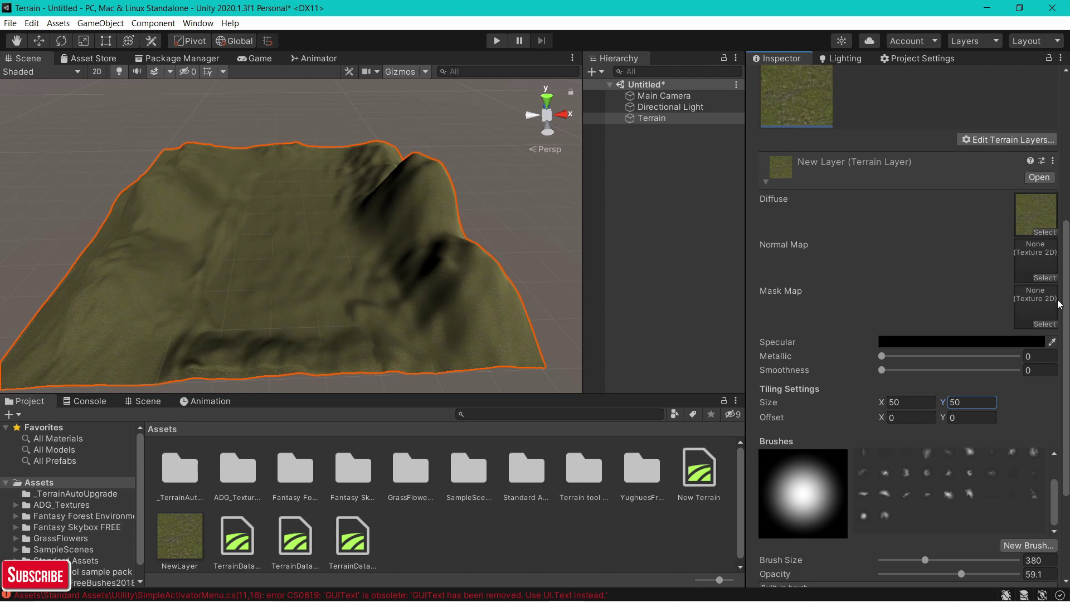
Assign the ground5_Normal texture as the normal map of the ground texture layer
{"action": "scroll", "coordinate": [1047, 329], "scroll_direction": "up", "scroll_amount": 3}
{"action": "scroll", "coordinate": [1038, 323], "scroll_direction": "down", "scroll_amount": 3}
{"action": "scroll", "coordinate": [436, 272], "scroll_direction": "up", "scroll_amount": 8}
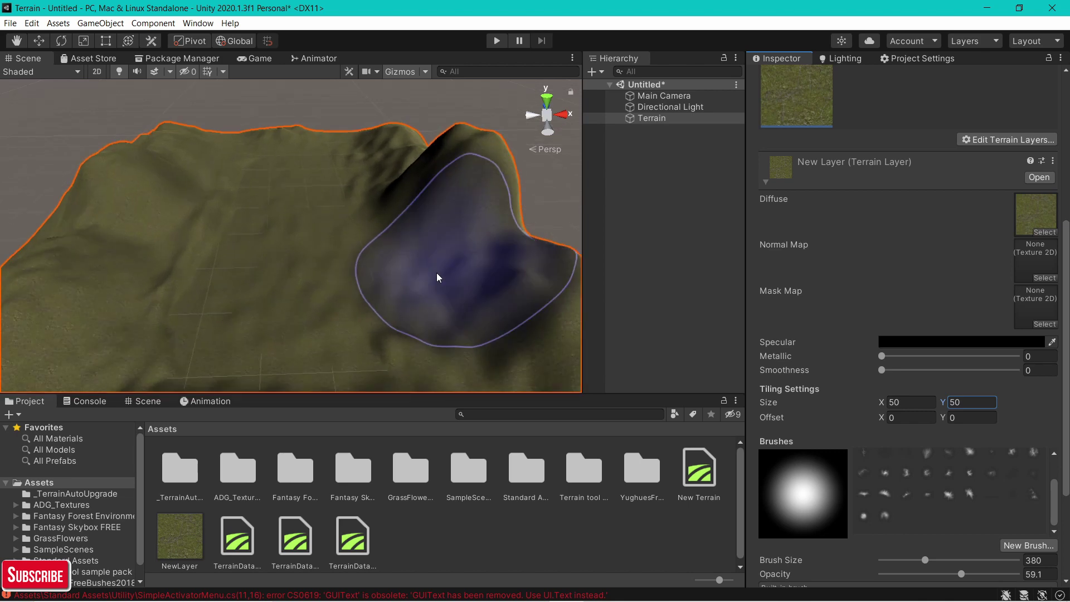
{"action": "right_click_drag", "start_coordinate": [442, 265], "coordinate": [382, 167]}
{"action": "middle_click_drag", "start_coordinate": [382, 168], "coordinate": [382, 161]}
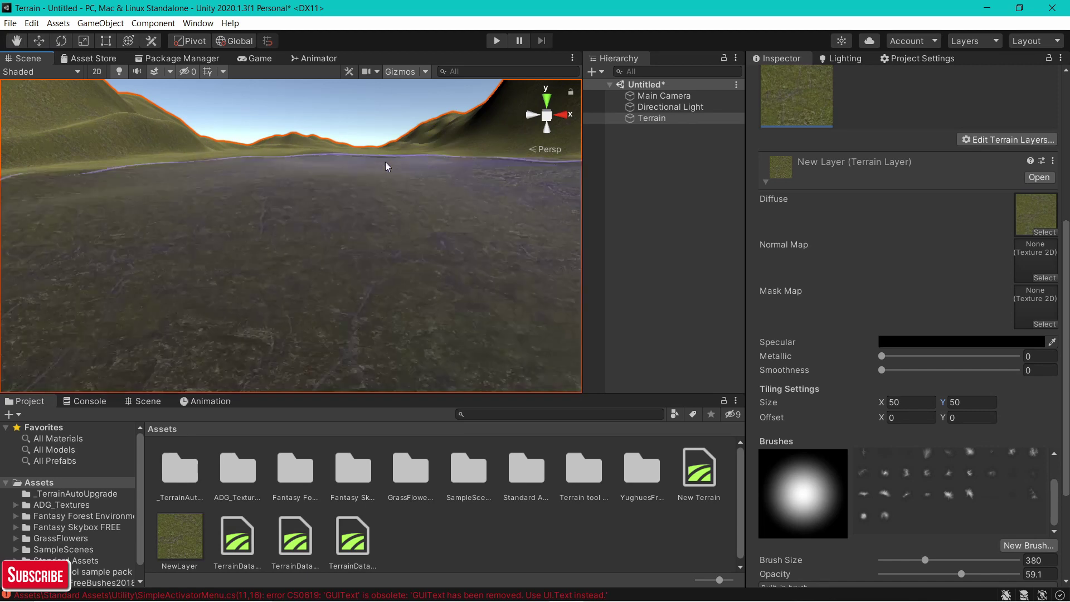
{"action": "scroll", "coordinate": [928, 305], "scroll_direction": "down", "scroll_amount": 3}
{"action": "scroll", "coordinate": [928, 305], "scroll_direction": "up", "scroll_amount": 6}
{"action": "scroll", "coordinate": [927, 305], "scroll_direction": "down", "scroll_amount": 3}
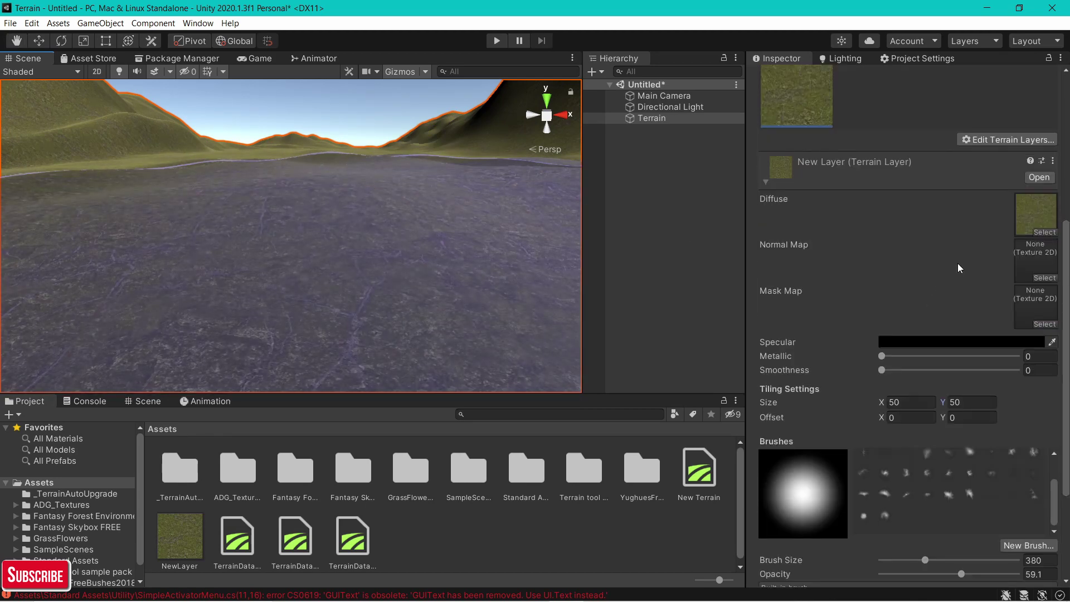
{"action": "left_click", "coordinate": [1044, 277]}
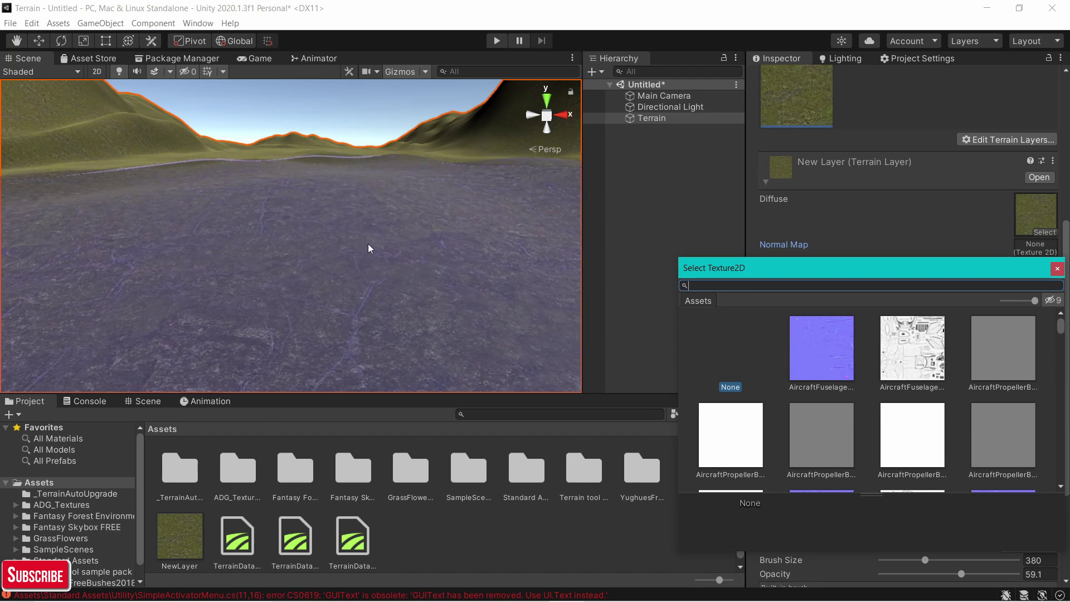
{"action": "type", "text": "roun"}
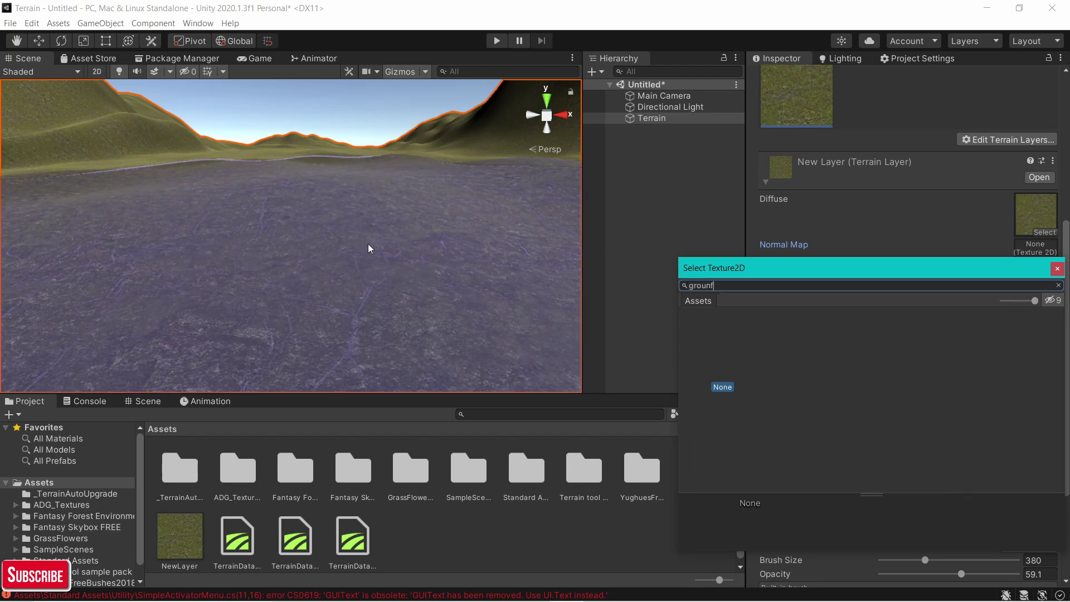
{"action": "type", "text": "d5"}
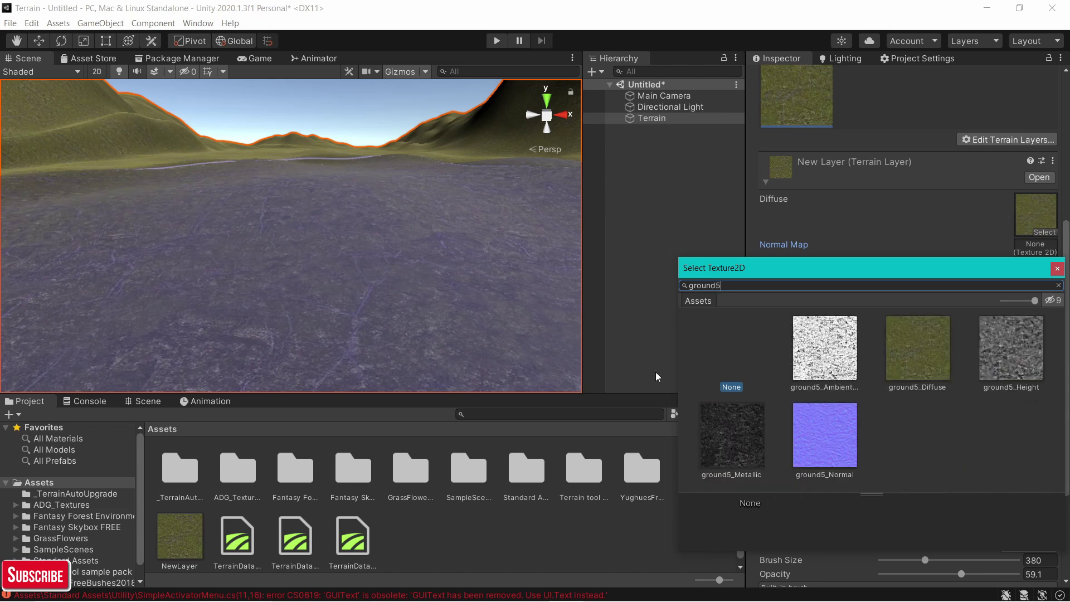
{"action": "left_click", "coordinate": [815, 432]}
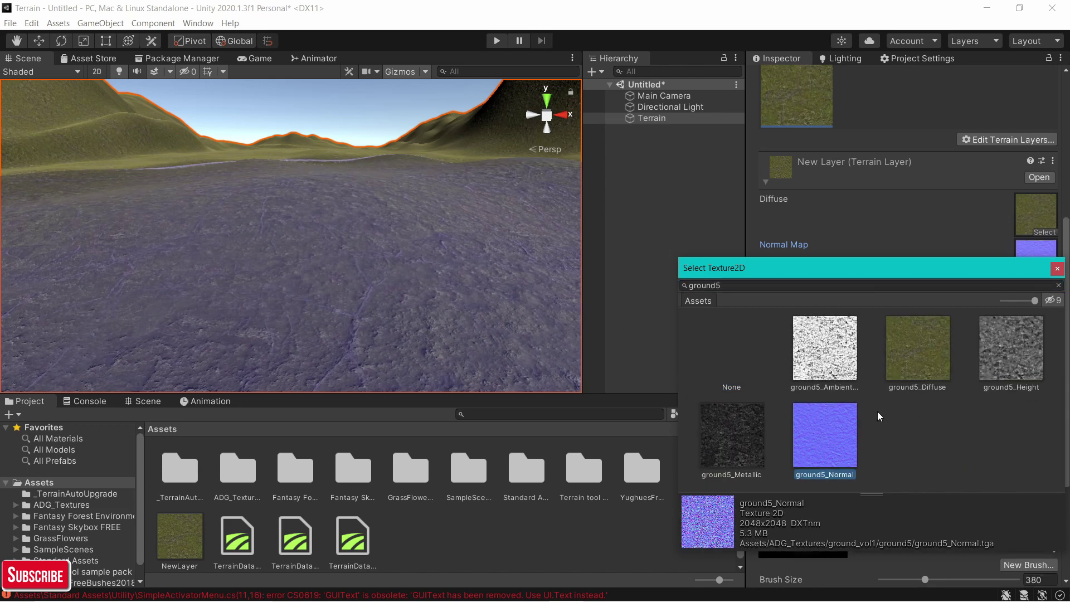
{"action": "left_click", "coordinate": [1057, 269]}
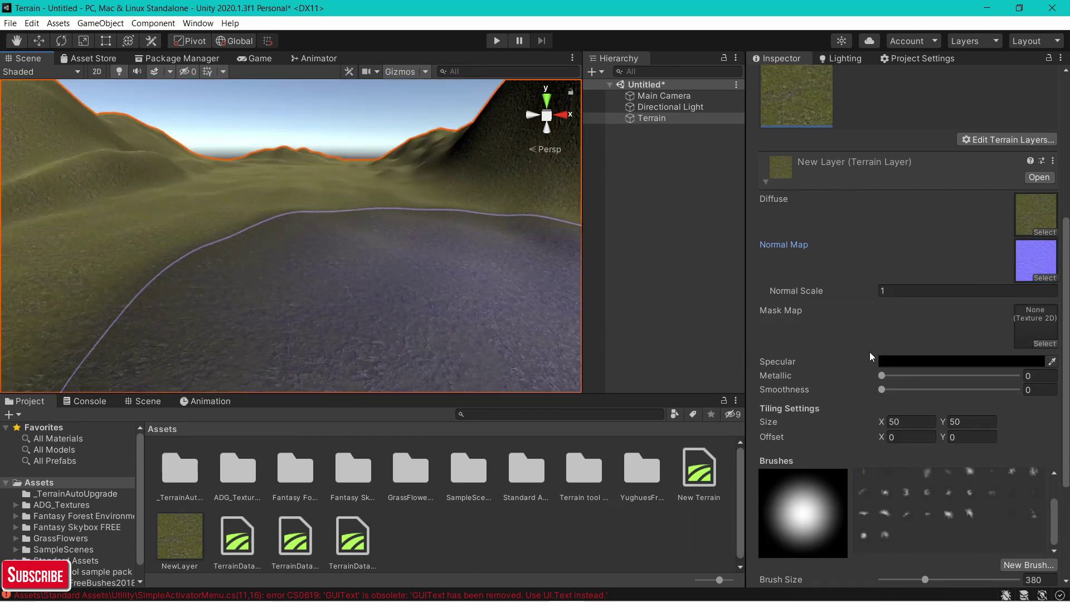
Reduce the brush size to 2 and inspect the ground's surface relief up close
{"action": "scroll", "coordinate": [869, 324], "scroll_direction": "up", "scroll_amount": 5}
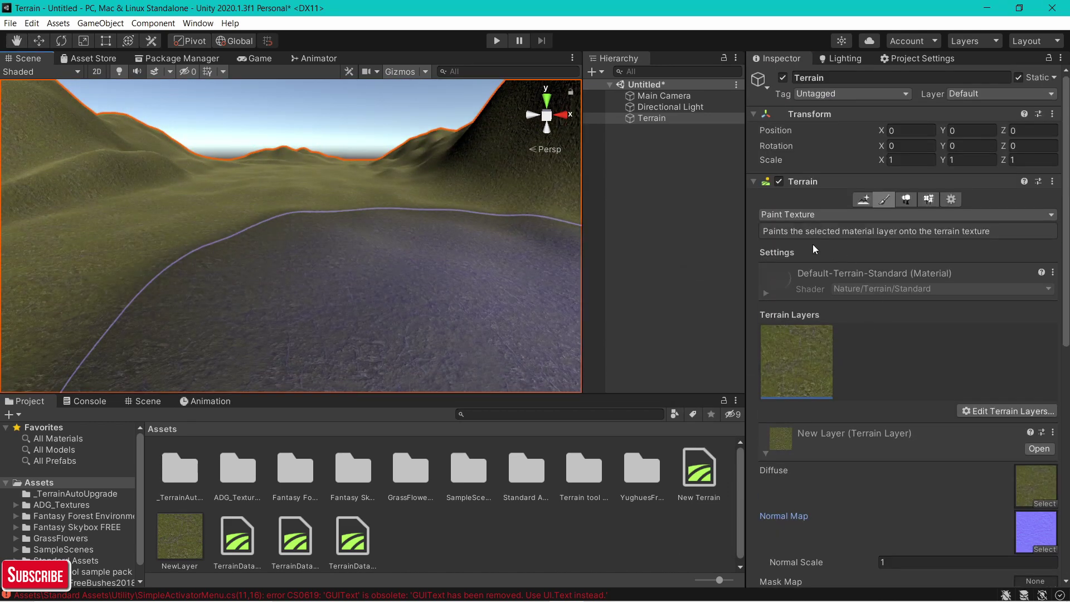
{"action": "scroll", "coordinate": [891, 352], "scroll_direction": "down", "scroll_amount": 8}
{"action": "left_click_drag", "start_coordinate": [924, 411], "coordinate": [881, 411]}
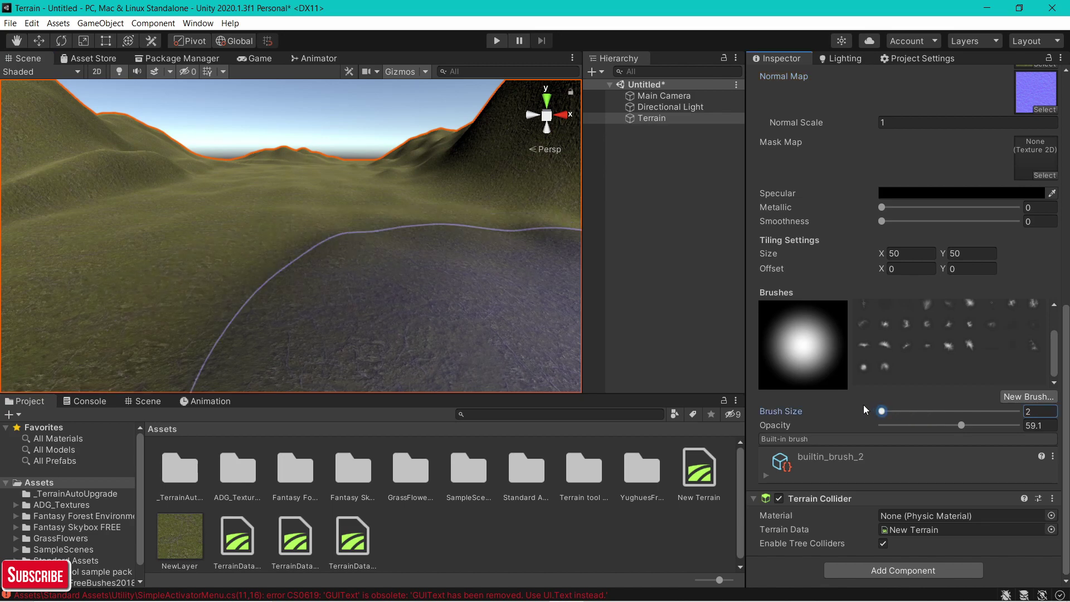
{"action": "mouse_move", "coordinate": [372, 304]}
{"action": "middle_mouse_down"}
{"action": "mouse_move", "coordinate": [366, 283]}
{"action": "mouse_move", "coordinate": [373, 303]}
{"action": "middle_mouse_up"}
{"action": "scroll", "coordinate": [374, 304], "scroll_direction": "up", "scroll_amount": 2}
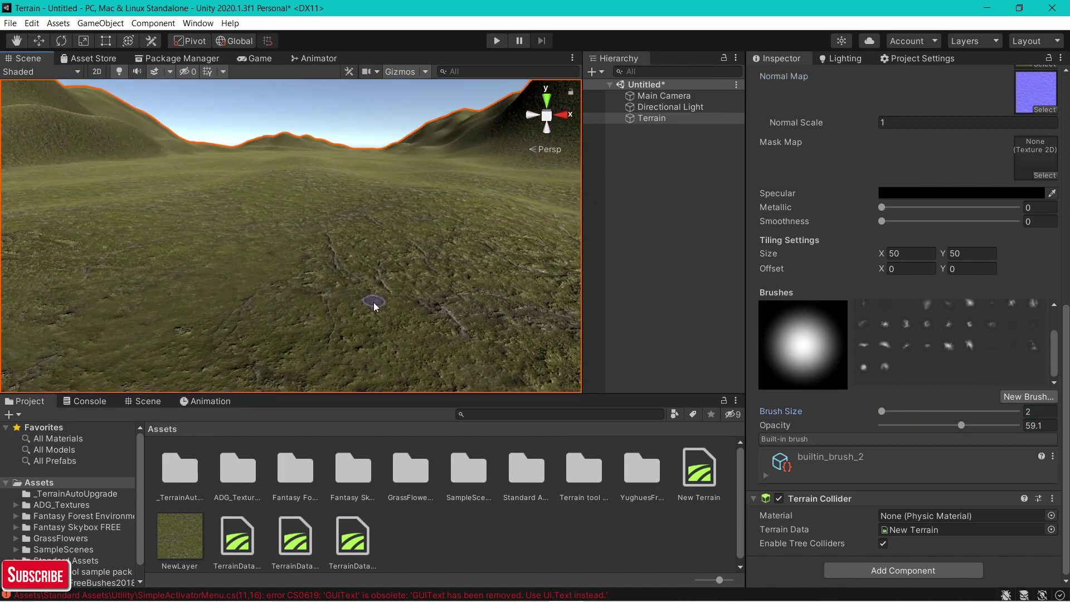
Re-enter the ground layer's normal scale as 1
{"action": "left_click", "coordinate": [896, 124]}
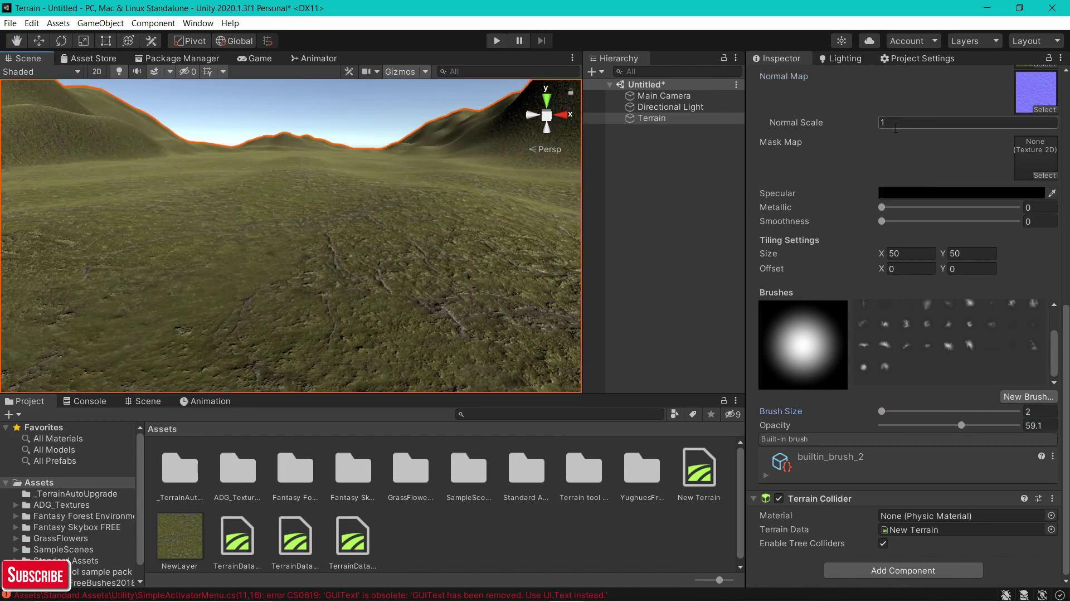
{"action": "key", "text": "BackSpace"}
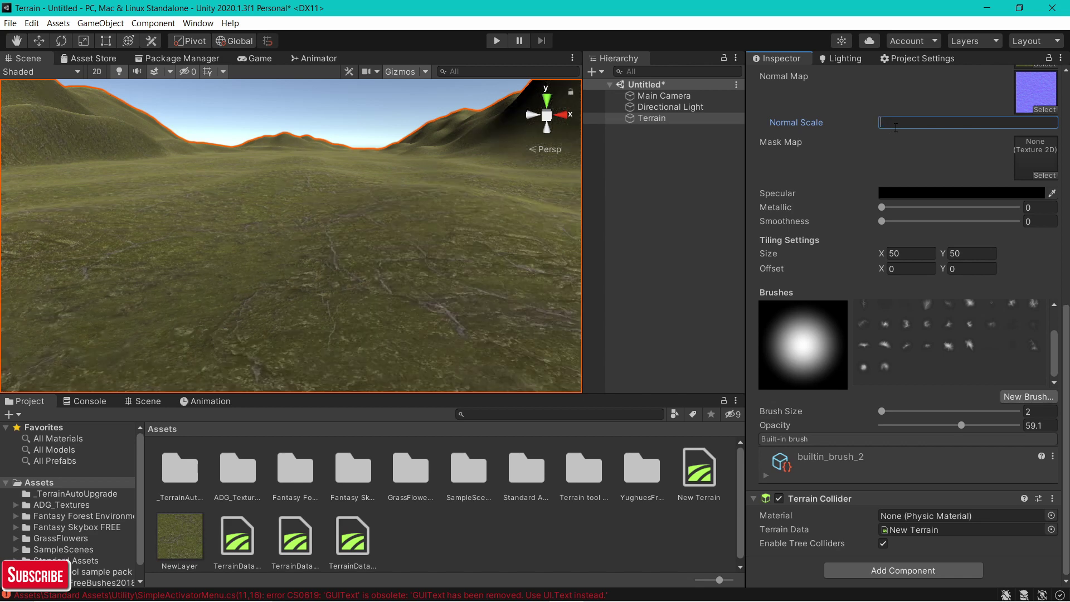
{"action": "type", "text": "1"}
{"action": "key", "text": "BackSpace"}
{"action": "type", "text": "1"}
Add the existing rock layer to the terrain's texture layers
{"action": "scroll", "coordinate": [376, 232], "scroll_direction": "down", "scroll_amount": 15}
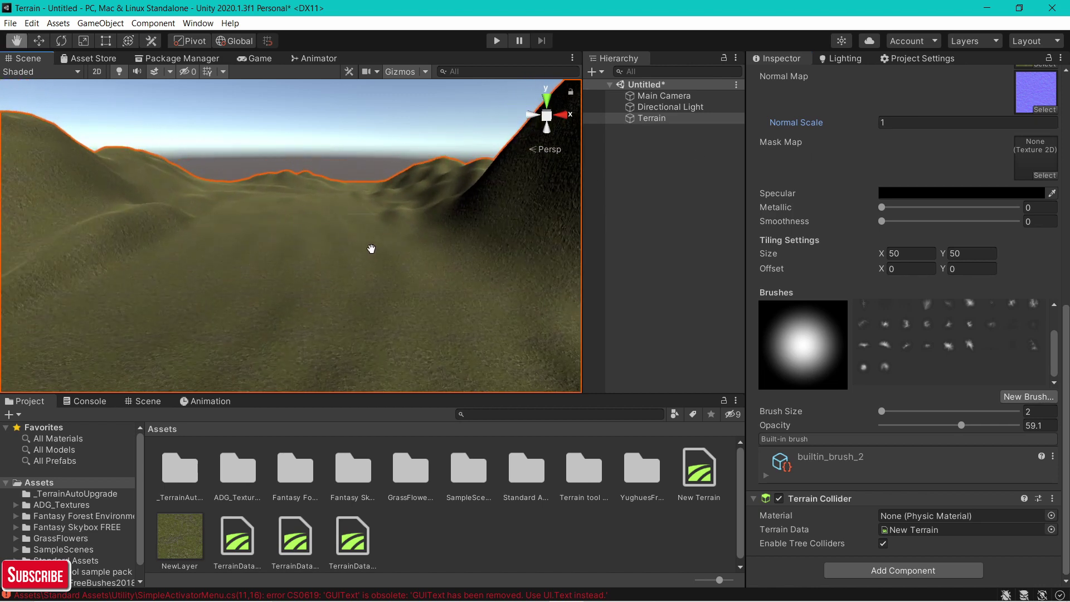
{"action": "scroll", "coordinate": [367, 246], "scroll_direction": "up", "scroll_amount": 5}
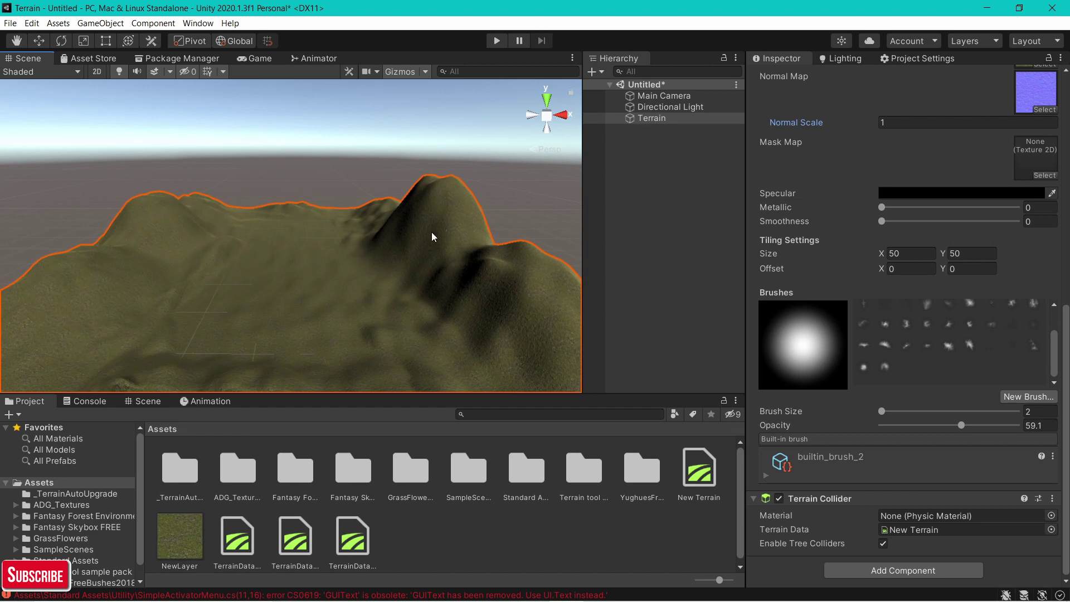
{"action": "scroll", "coordinate": [378, 243], "scroll_direction": "up", "scroll_amount": 5}
{"action": "scroll", "coordinate": [820, 200], "scroll_direction": "up", "scroll_amount": 8}
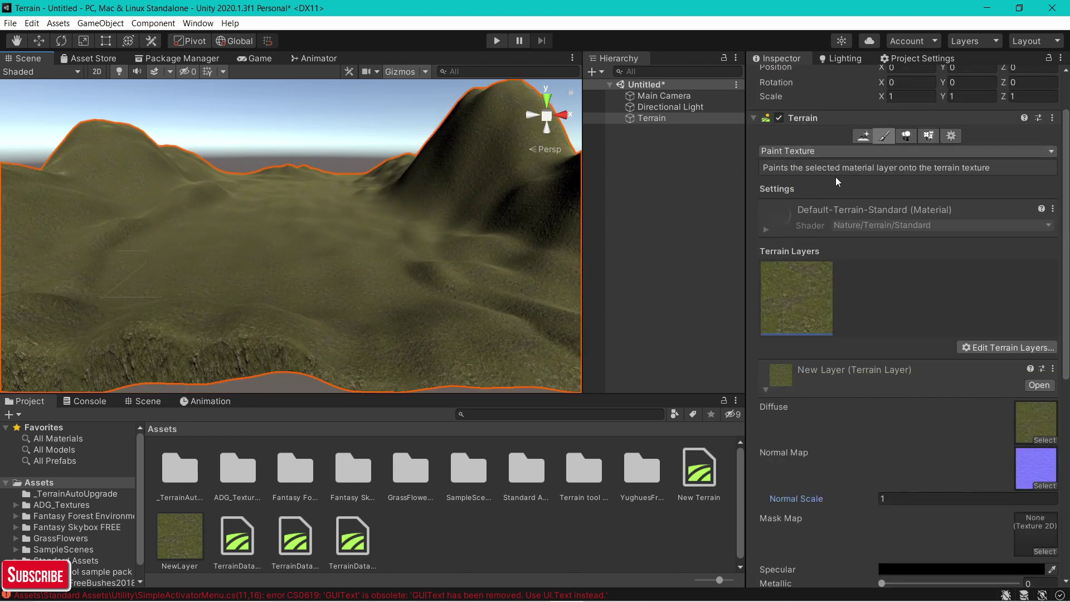
{"action": "left_click", "coordinate": [982, 347]}
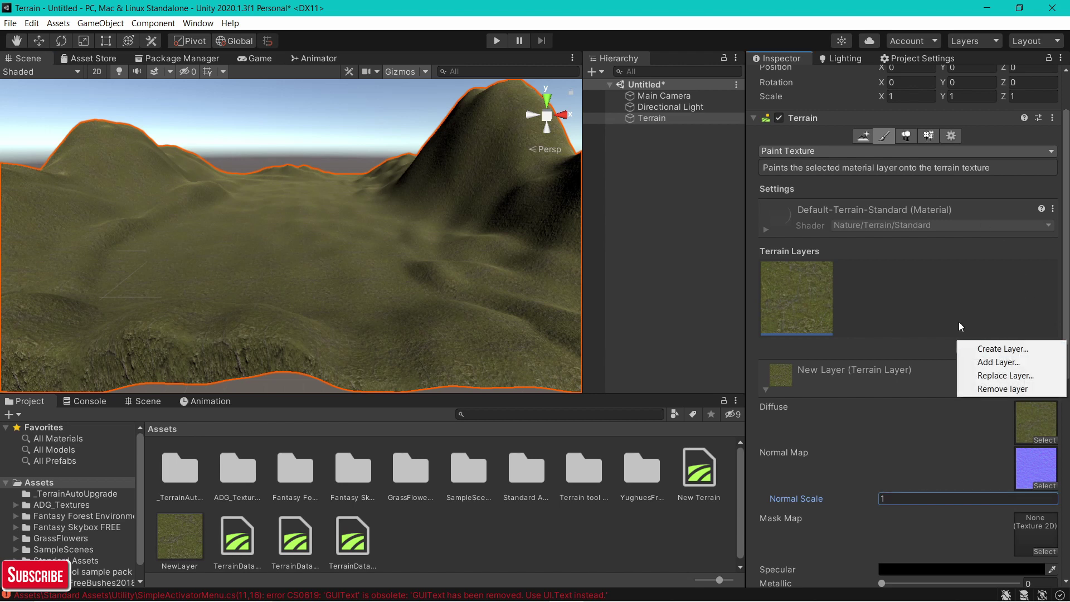
{"action": "left_click", "coordinate": [1009, 362]}
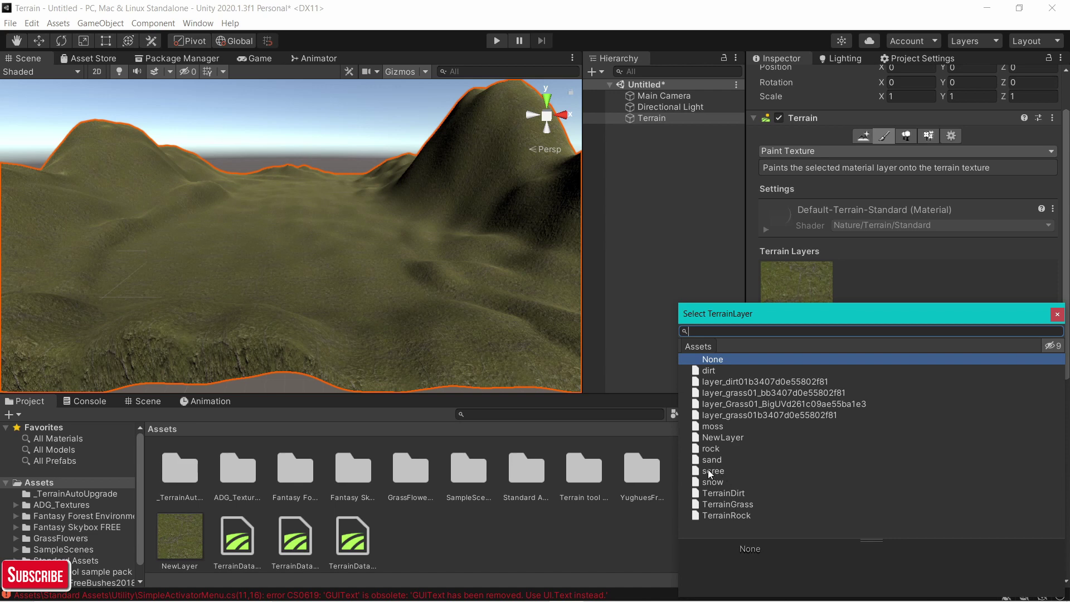
{"action": "left_click", "coordinate": [714, 451]}
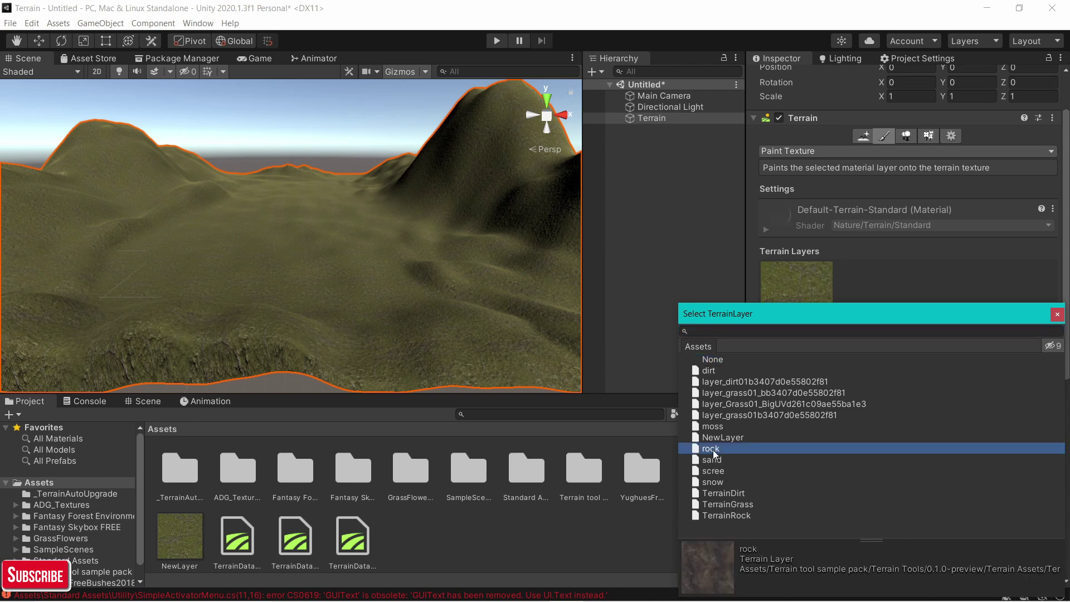
{"action": "double_click", "coordinate": [714, 451]}
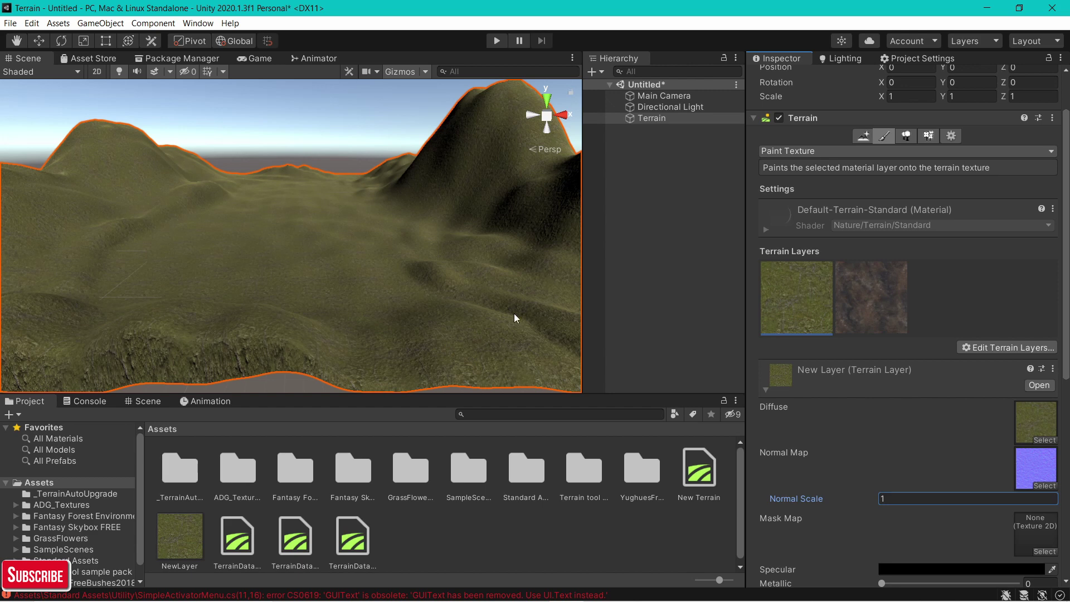
Select the rock layer and review its texture maps, normal scale, tiling and brush settings
{"action": "left_click", "coordinate": [872, 307]}
{"action": "scroll", "coordinate": [942, 391], "scroll_direction": "down", "scroll_amount": 3}
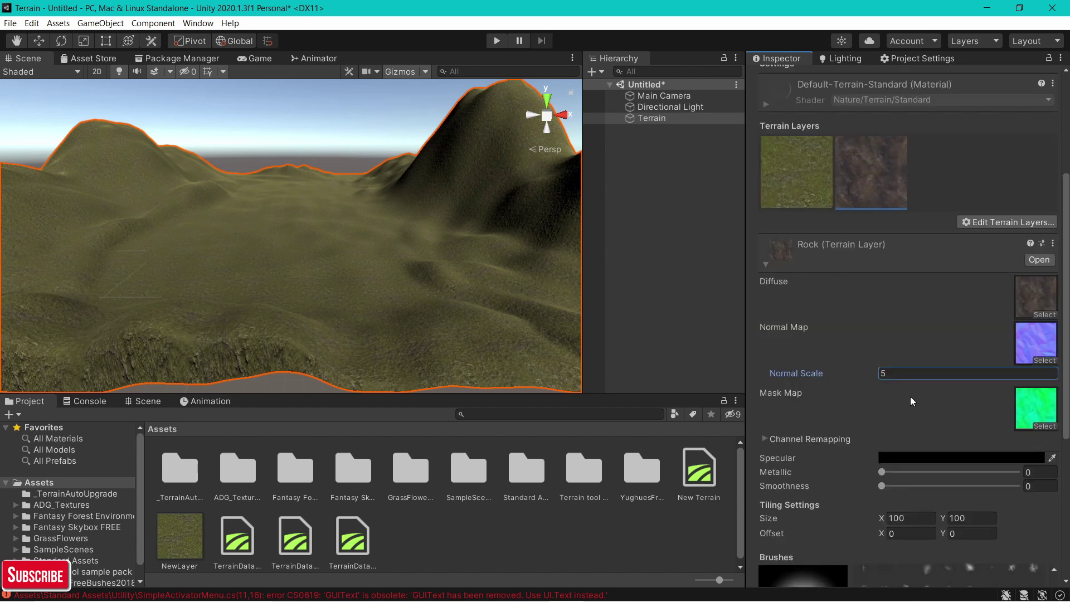
{"action": "scroll", "coordinate": [892, 392], "scroll_direction": "down", "scroll_amount": 6}
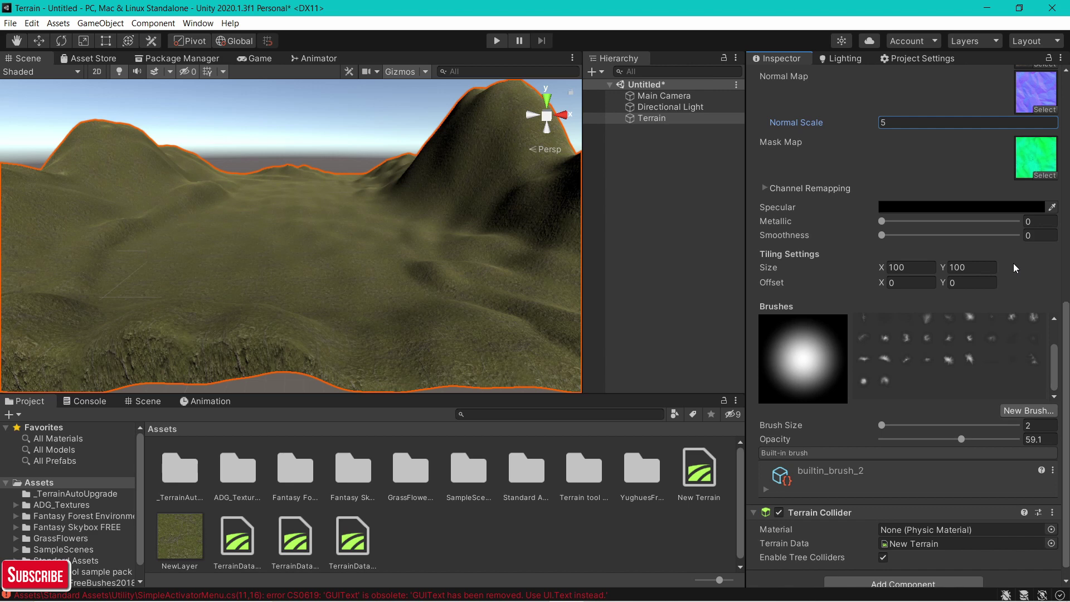
{"action": "scroll", "coordinate": [807, 299], "scroll_direction": "up", "scroll_amount": 9}
{"action": "scroll", "coordinate": [880, 290], "scroll_direction": "down", "scroll_amount": 9}
{"action": "scroll", "coordinate": [950, 282], "scroll_direction": "up", "scroll_amount": 3}
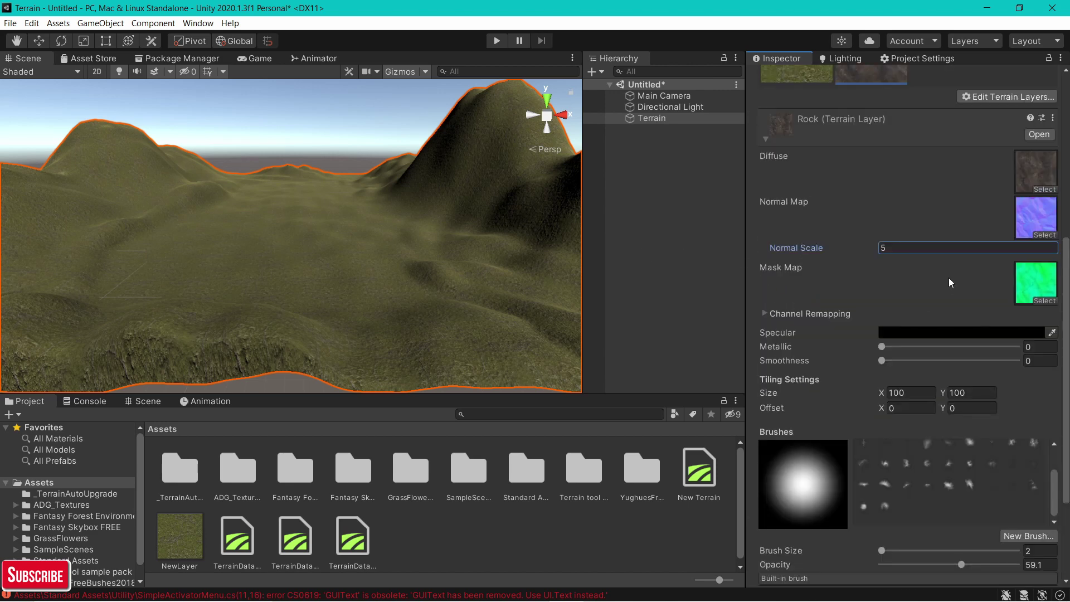
Reselect the Terrain object and look over the ground texture layer's settings
{"action": "middle_click_drag", "start_coordinate": [437, 242], "coordinate": [437, 263]}
{"action": "right_click", "coordinate": [708, 227]}
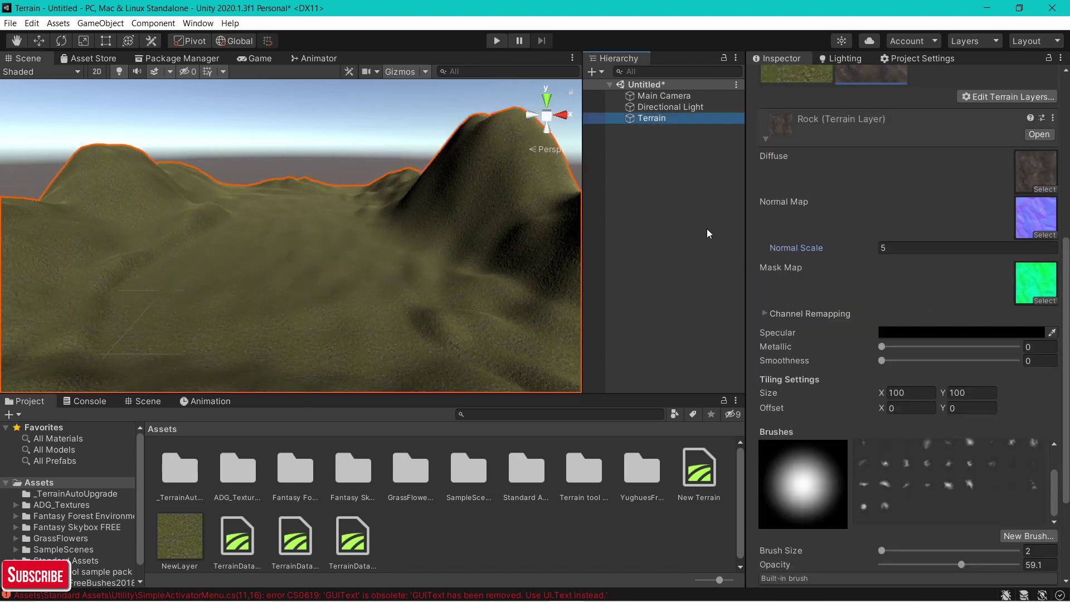
{"action": "left_click", "coordinate": [823, 165]}
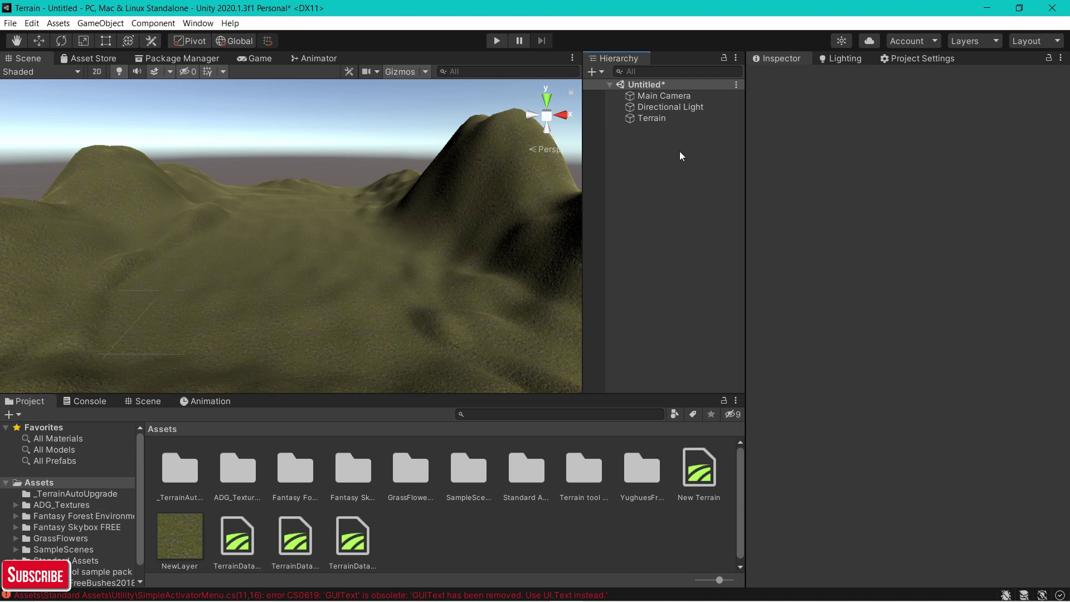
{"action": "left_click", "coordinate": [677, 118]}
{"action": "left_click", "coordinate": [812, 342]}
{"action": "scroll", "coordinate": [834, 329], "scroll_direction": "down", "scroll_amount": 5}
{"action": "scroll", "coordinate": [838, 323], "scroll_direction": "up", "scroll_amount": 3}
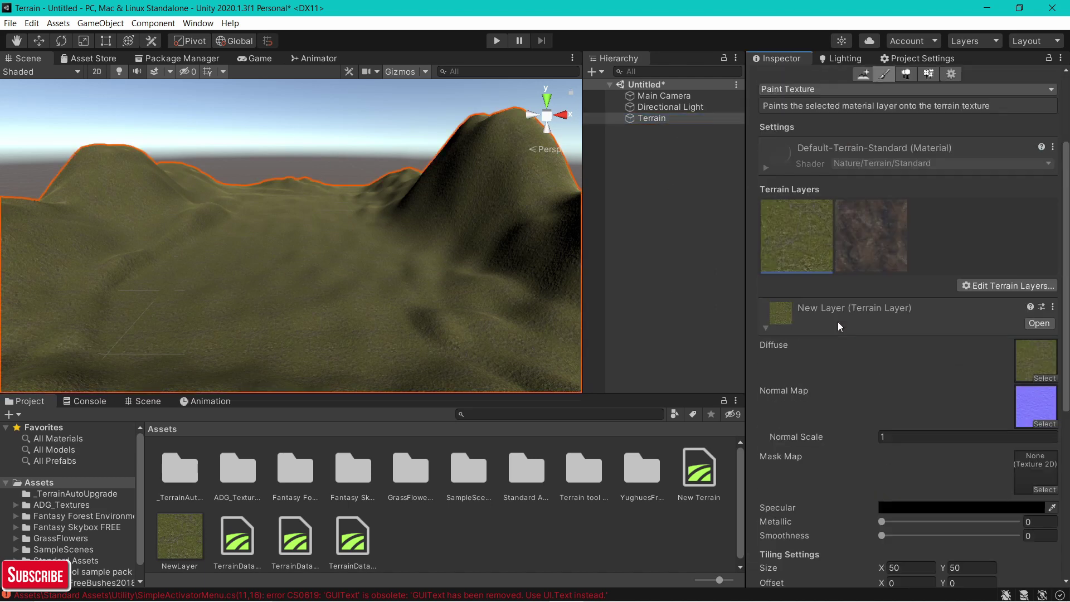
{"action": "scroll", "coordinate": [186, 527], "scroll_direction": "down", "scroll_amount": 1}
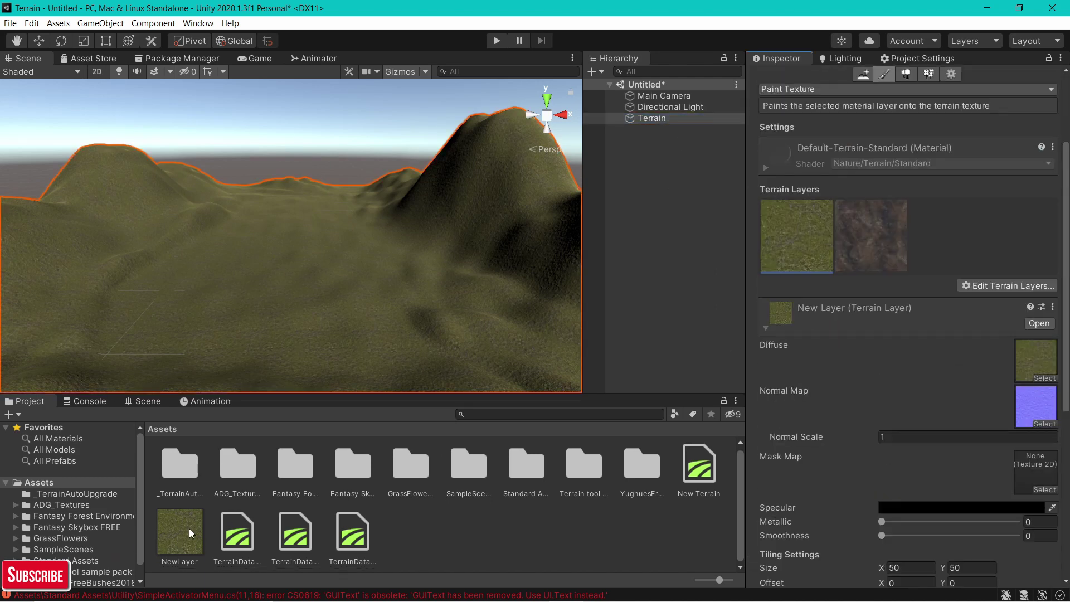
Make the rock layer active for painting and set the brush size to 289 and the opacity to 30.4
{"action": "right_click_drag", "start_coordinate": [240, 318], "coordinate": [238, 301]}
{"action": "key", "text": "s"}
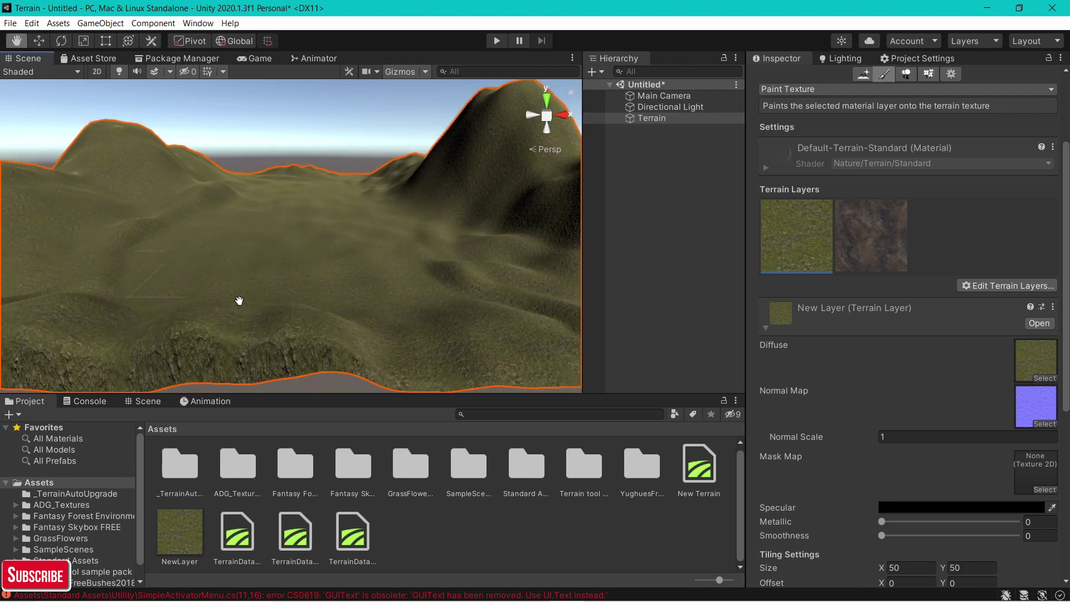
{"action": "right_click_drag", "start_coordinate": [283, 241], "coordinate": [281, 285]}
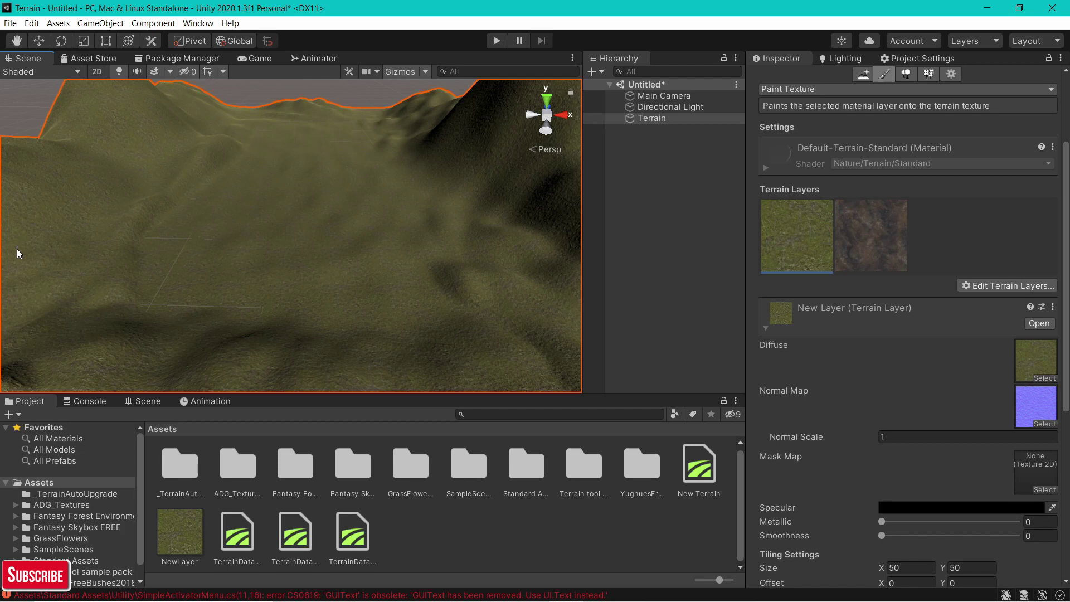
{"action": "left_click", "coordinate": [857, 250]}
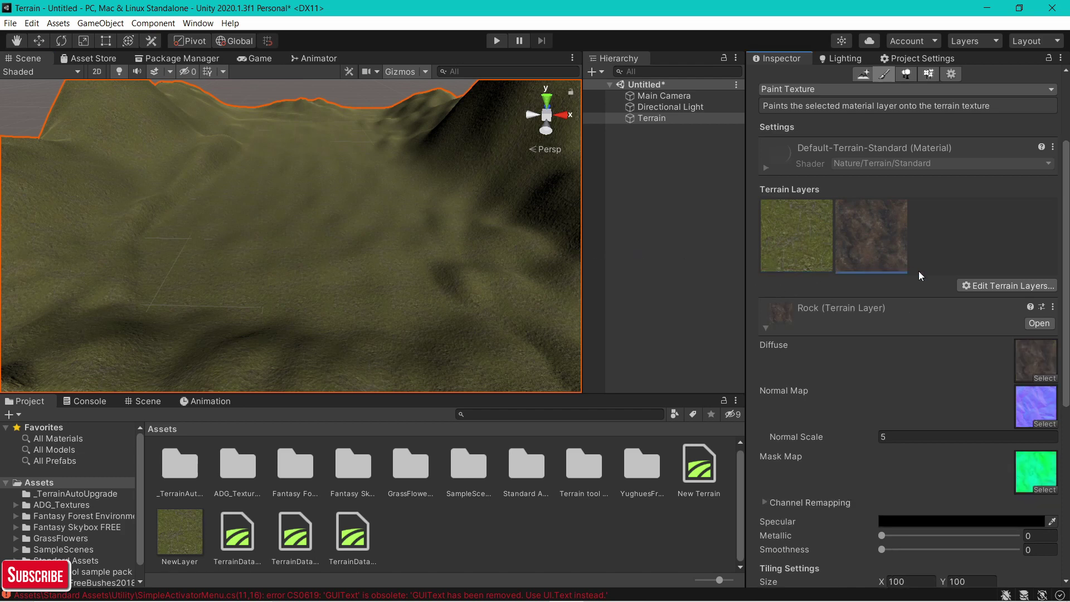
{"action": "scroll", "coordinate": [918, 271], "scroll_direction": "down", "scroll_amount": 5}
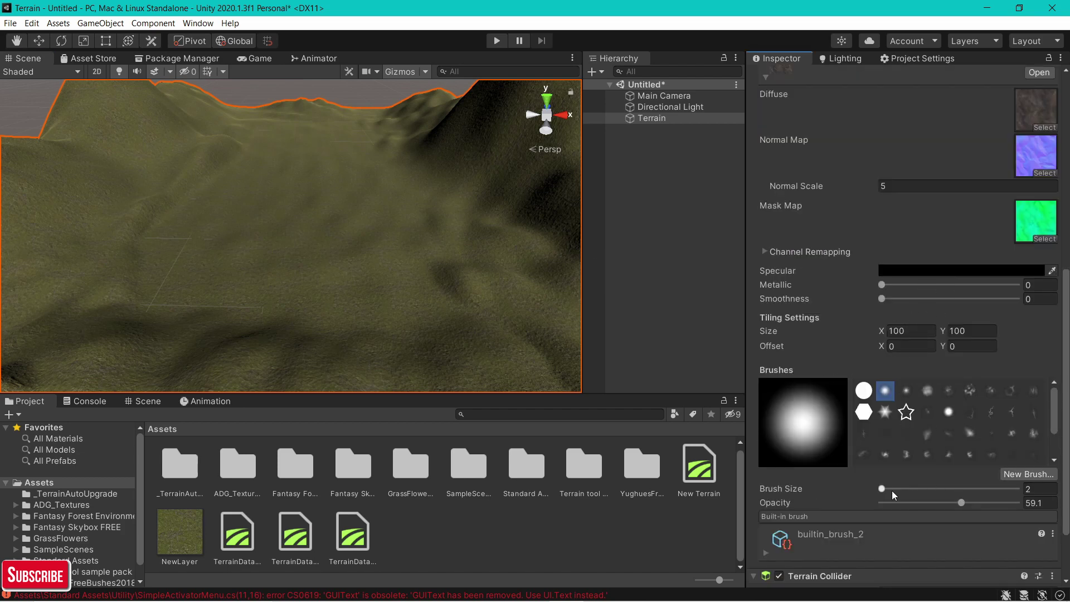
{"action": "mouse_move", "coordinate": [886, 490]}
{"action": "left_mouse_down"}
{"action": "mouse_move", "coordinate": [930, 489]}
{"action": "mouse_move", "coordinate": [951, 504]}
{"action": "mouse_move", "coordinate": [926, 509]}
{"action": "mouse_move", "coordinate": [924, 492]}
{"action": "mouse_move", "coordinate": [908, 492]}
{"action": "mouse_move", "coordinate": [921, 494]}
{"action": "left_mouse_up"}
Paint the rock layer over the slopes and peaks of the mountain range along one edge of the terrain
{"action": "mouse_move", "coordinate": [382, 262]}
{"action": "left_mouse_down", "text": "alt"}
{"action": "mouse_move", "coordinate": [411, 272]}
{"action": "mouse_move", "coordinate": [277, 227]}
{"action": "mouse_move", "coordinate": [391, 251]}
{"action": "mouse_move", "coordinate": [265, 239]}
{"action": "mouse_move", "coordinate": [429, 273]}
{"action": "mouse_move", "coordinate": [314, 228]}
{"action": "left_mouse_up", "text": "alt"}
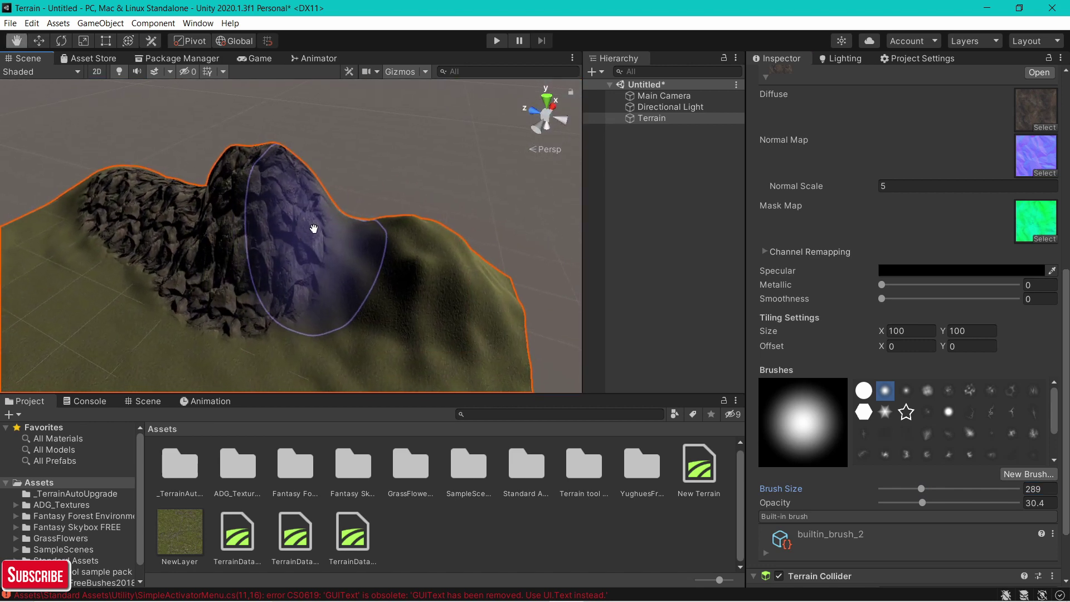
{"action": "middle_click_drag", "start_coordinate": [314, 228], "coordinate": [289, 224]}
{"action": "left_click_drag", "start_coordinate": [299, 226], "coordinate": [459, 254]}
{"action": "middle_click_drag", "start_coordinate": [239, 222], "coordinate": [384, 257]}
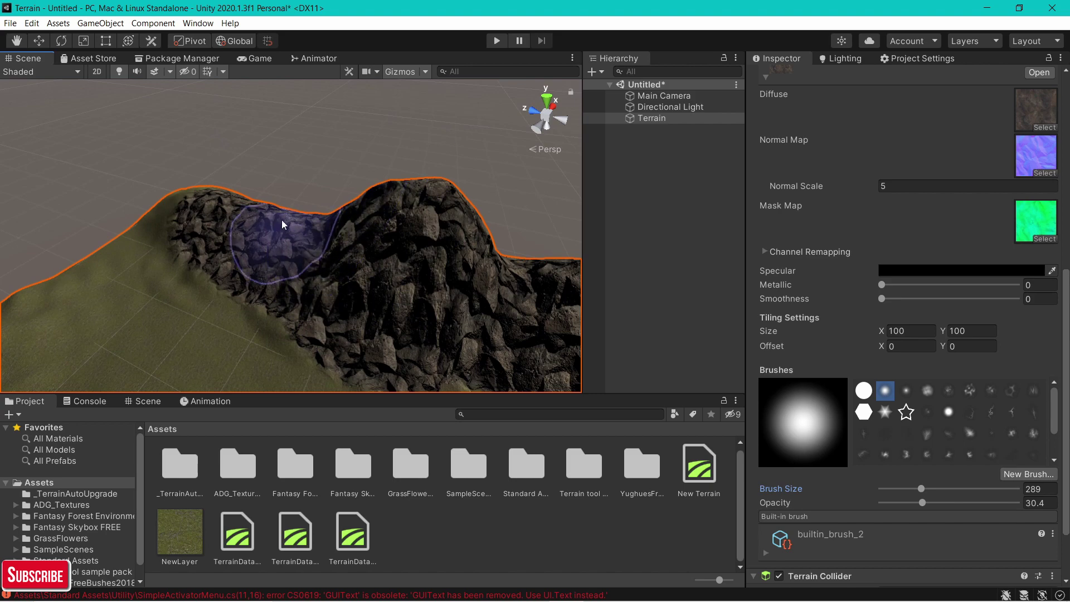
{"action": "mouse_move", "coordinate": [282, 219]}
{"action": "left_mouse_down"}
{"action": "mouse_move", "coordinate": [183, 206]}
{"action": "mouse_move", "coordinate": [262, 219]}
{"action": "left_mouse_up"}
{"action": "middle_click_drag", "start_coordinate": [468, 267], "coordinate": [222, 224]}
{"action": "left_click_drag", "start_coordinate": [357, 240], "coordinate": [194, 233], "text": "alt"}
{"action": "middle_click_drag", "start_coordinate": [412, 239], "coordinate": [204, 226]}
{"action": "left_click_drag", "start_coordinate": [323, 226], "coordinate": [240, 218], "text": "alt"}
{"action": "scroll", "coordinate": [384, 238], "scroll_direction": "up", "scroll_amount": 5}
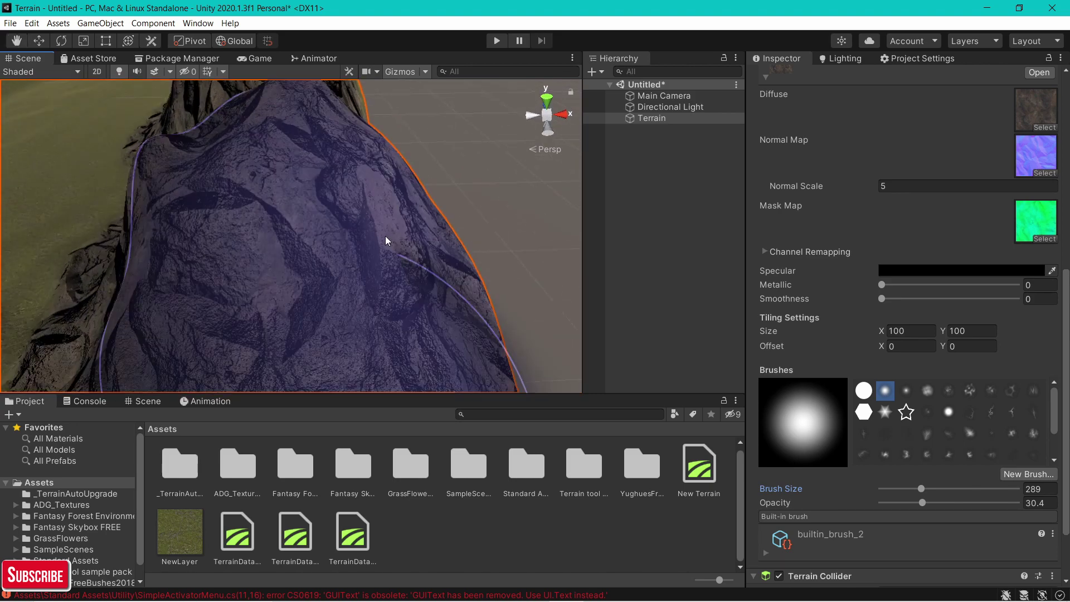
{"action": "scroll", "coordinate": [343, 223], "scroll_direction": "up", "scroll_amount": 4}
{"action": "left_click_drag", "start_coordinate": [342, 223], "coordinate": [334, 165], "text": "alt"}
{"action": "middle_click_drag", "start_coordinate": [335, 164], "coordinate": [248, 277]}
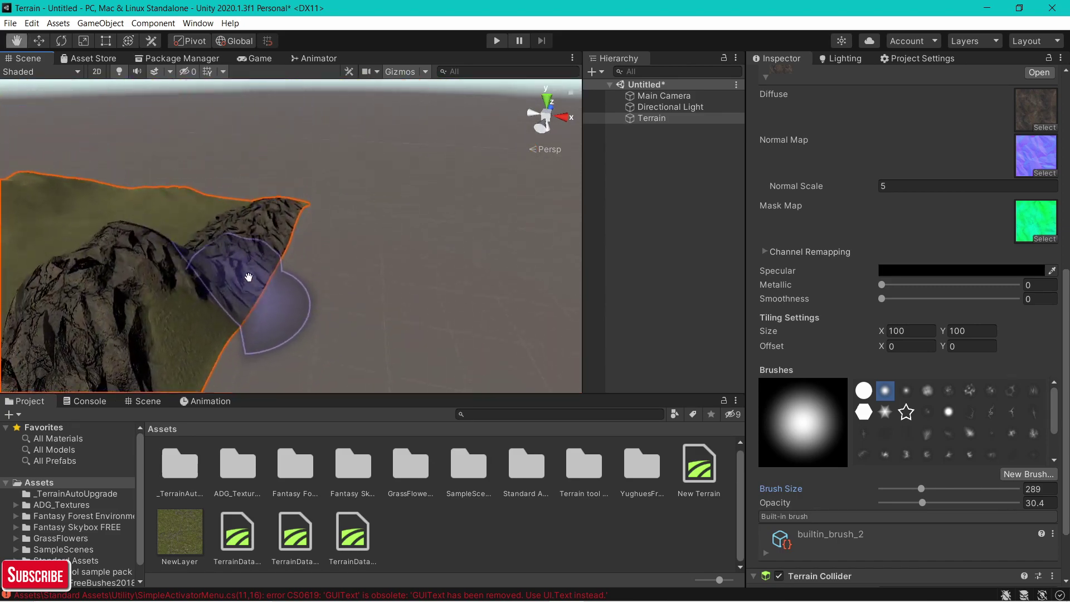
{"action": "middle_click_drag", "start_coordinate": [181, 323], "coordinate": [282, 320]}
{"action": "left_click_drag", "start_coordinate": [282, 320], "coordinate": [401, 289], "text": "alt"}
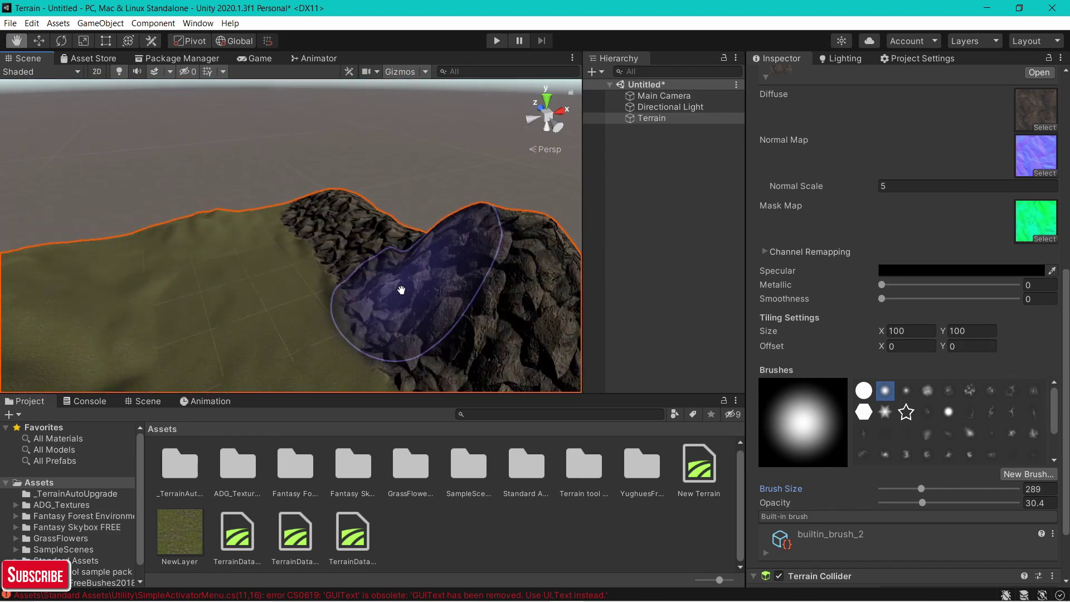
Cover the mountain range on the opposite side of the valley with the rock layer and check both ranges
{"action": "scroll", "coordinate": [401, 289], "scroll_direction": "down", "scroll_amount": 2}
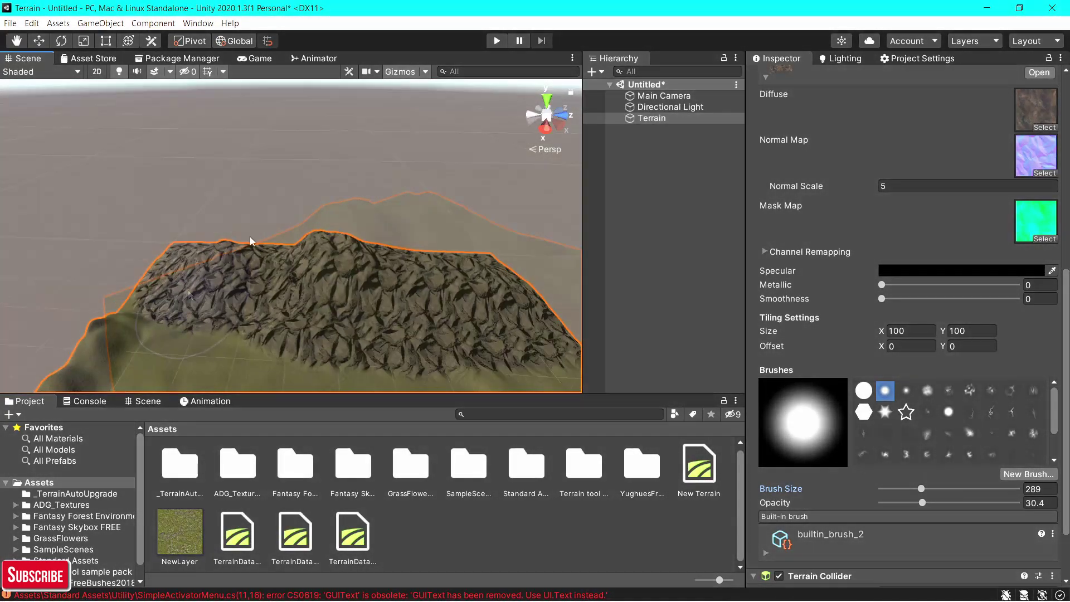
{"action": "middle_click_drag", "start_coordinate": [249, 241], "coordinate": [356, 203]}
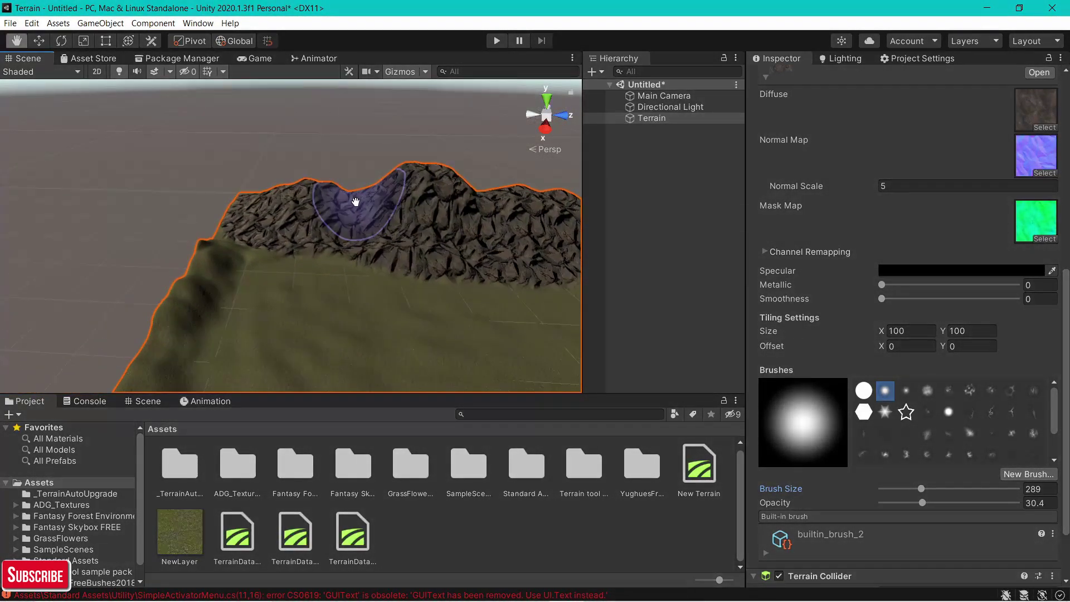
{"action": "right_click_drag", "start_coordinate": [356, 203], "coordinate": [387, 217]}
{"action": "middle_click_drag", "start_coordinate": [386, 217], "coordinate": [296, 255]}
{"action": "right_click_drag", "start_coordinate": [296, 255], "coordinate": [422, 241]}
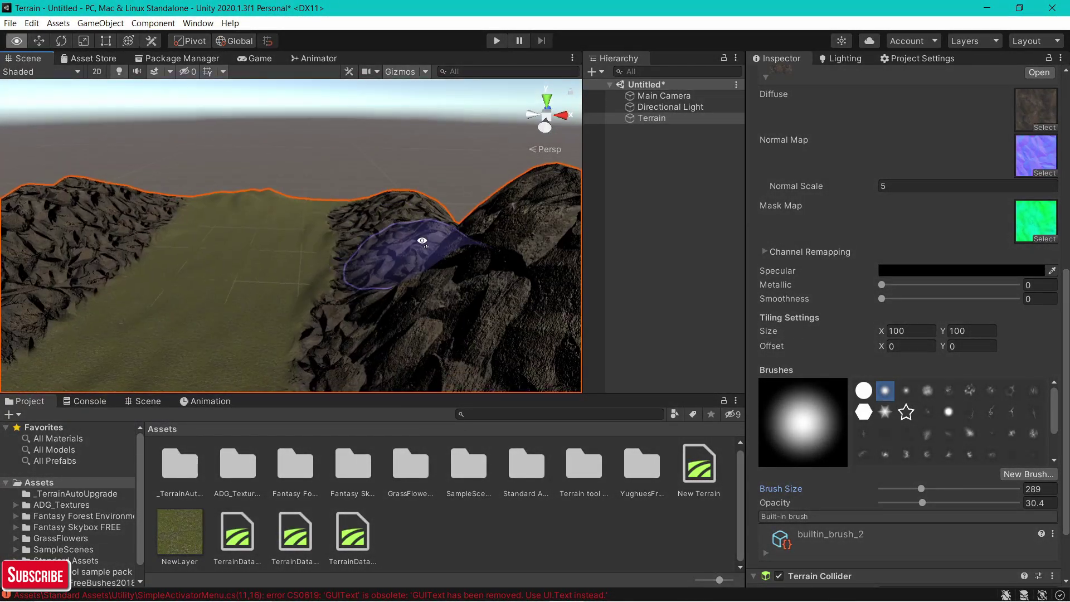
{"action": "scroll", "coordinate": [353, 327], "scroll_direction": "down", "scroll_amount": 4}
{"action": "middle_click_drag", "start_coordinate": [356, 326], "coordinate": [427, 270]}
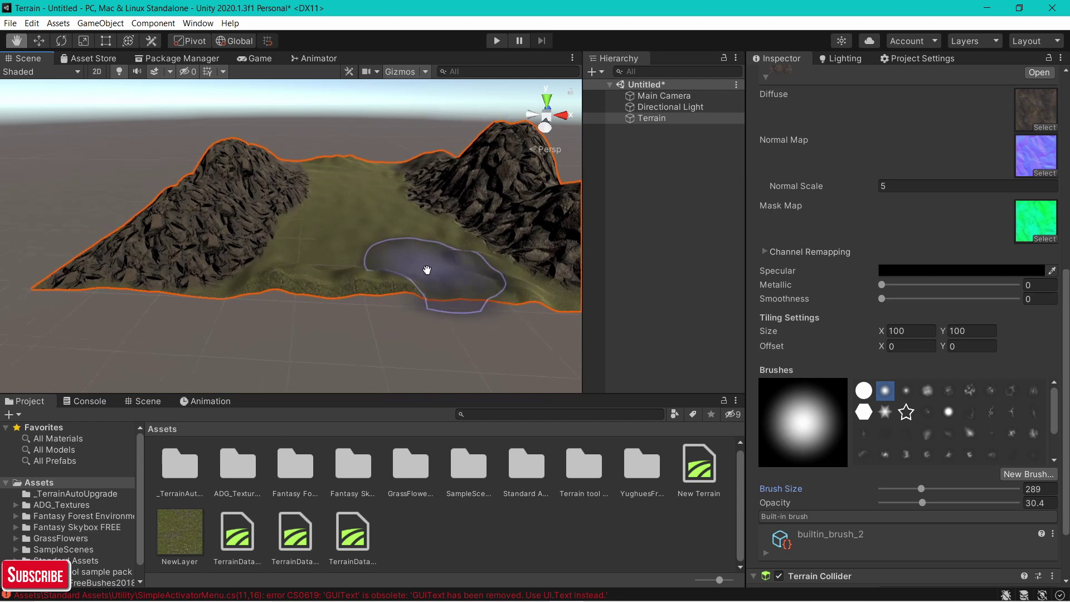
Make the green ground layer active for painting and set the brush size to 73 and the opacity to 3.5
{"action": "scroll", "coordinate": [427, 269], "scroll_direction": "up", "scroll_amount": 10}
{"action": "scroll", "coordinate": [951, 260], "scroll_direction": "up", "scroll_amount": 10}
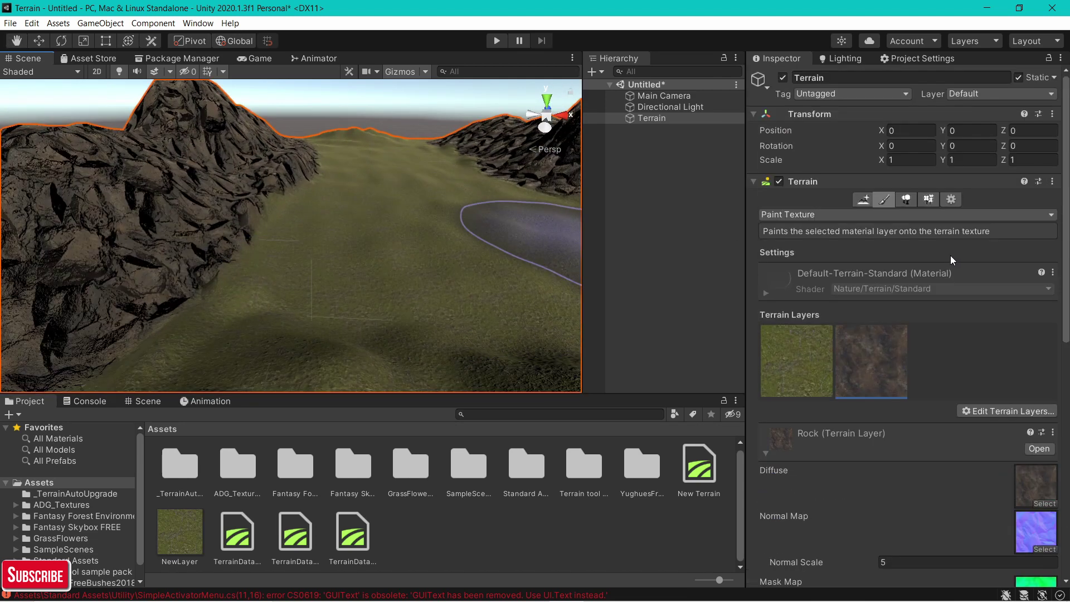
{"action": "left_click", "coordinate": [817, 367]}
{"action": "middle_click_drag", "start_coordinate": [481, 224], "coordinate": [384, 244]}
{"action": "right_click_drag", "start_coordinate": [414, 170], "coordinate": [301, 217]}
{"action": "scroll", "coordinate": [301, 218], "scroll_direction": "down", "scroll_amount": 4}
{"action": "scroll", "coordinate": [931, 341], "scroll_direction": "down", "scroll_amount": 6}
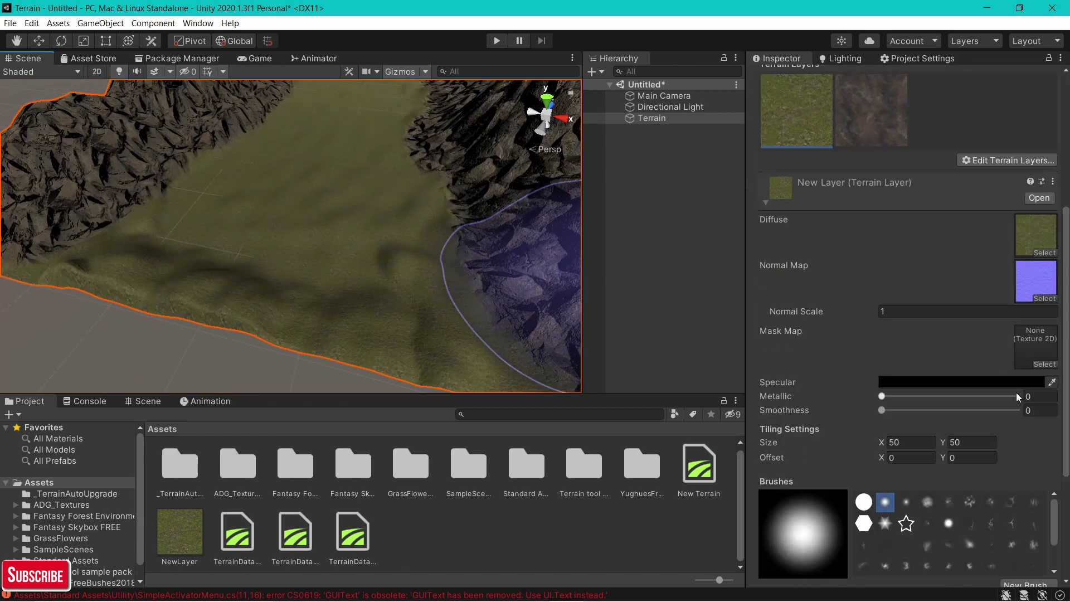
{"action": "scroll", "coordinate": [915, 383], "scroll_direction": "down", "scroll_amount": 3}
{"action": "scroll", "coordinate": [920, 386], "scroll_direction": "down", "scroll_amount": 2}
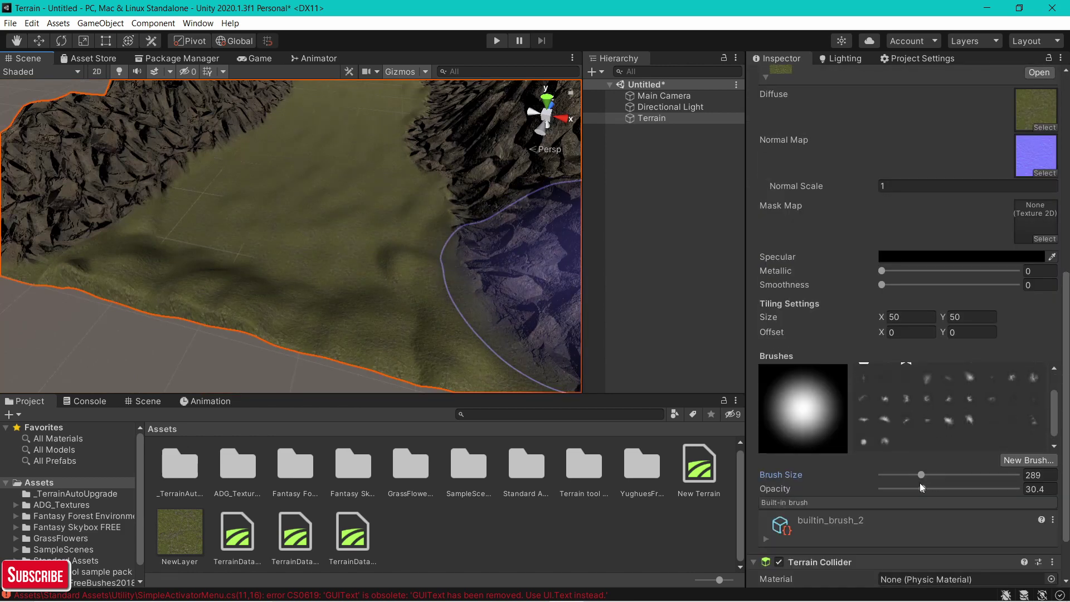
{"action": "mouse_move", "coordinate": [924, 476]}
{"action": "left_mouse_down"}
{"action": "mouse_move", "coordinate": [904, 476]}
{"action": "mouse_move", "coordinate": [885, 496]}
{"action": "left_mouse_up"}
Paint the ground layer lightly along the foot of the mountains to blend the rock edge into the ground
{"action": "scroll", "coordinate": [272, 230], "scroll_direction": "up", "scroll_amount": 4}
{"action": "right_click_drag", "start_coordinate": [272, 229], "coordinate": [292, 203]}
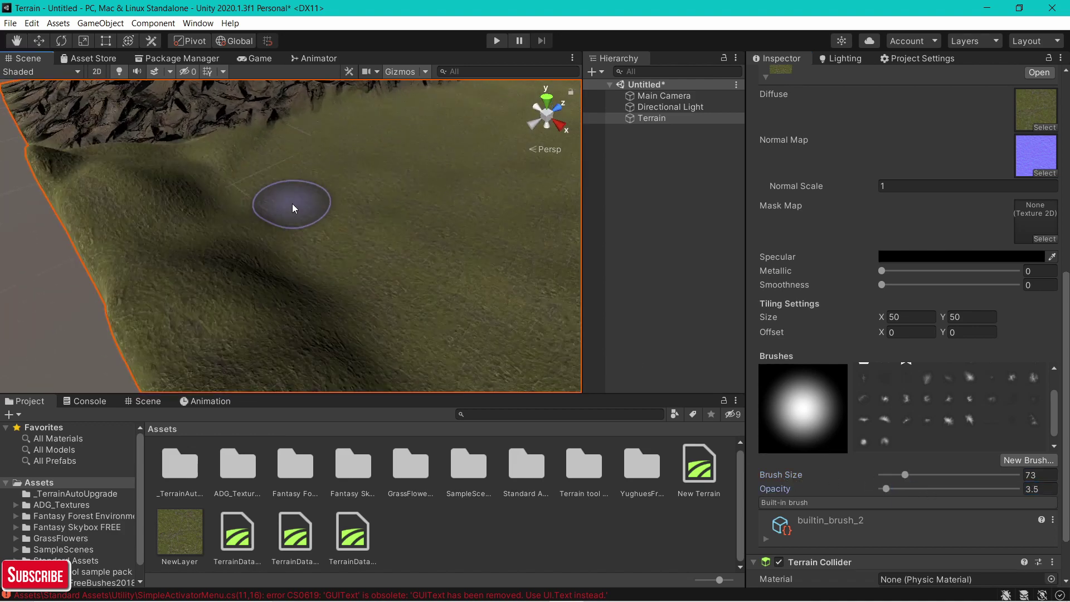
{"action": "mouse_move", "coordinate": [292, 203]}
{"action": "middle_mouse_down"}
{"action": "mouse_move", "coordinate": [334, 265]}
{"action": "mouse_move", "coordinate": [282, 231]}
{"action": "mouse_move", "coordinate": [144, 210]}
{"action": "mouse_move", "coordinate": [155, 227]}
{"action": "middle_mouse_up"}
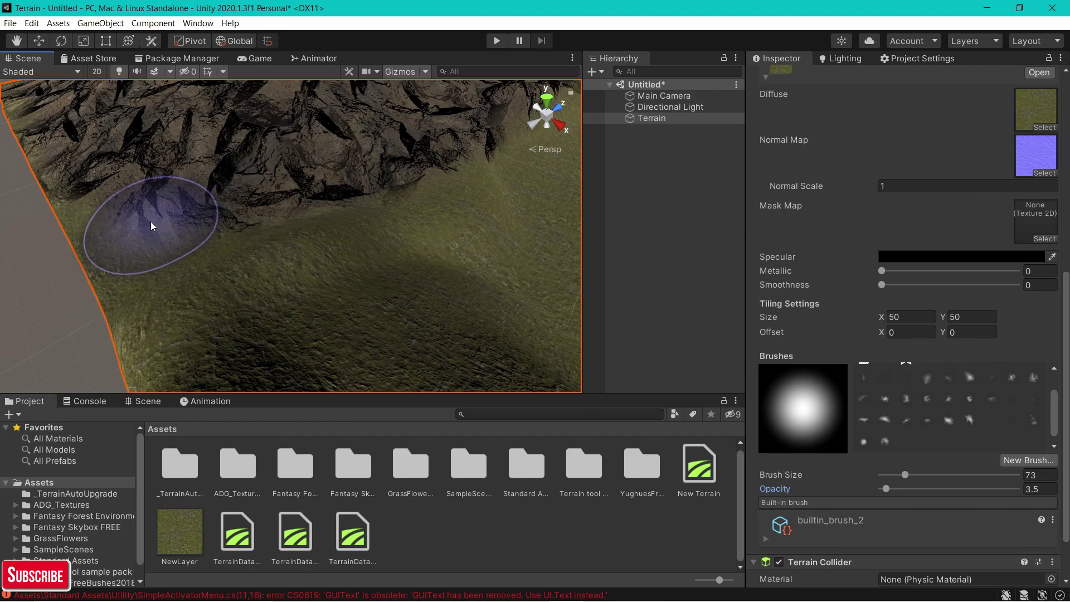
{"action": "mouse_move", "coordinate": [390, 192]}
{"action": "middle_mouse_down"}
{"action": "mouse_move", "coordinate": [206, 256]}
{"action": "mouse_move", "coordinate": [95, 328]}
{"action": "middle_mouse_up"}
{"action": "middle_click_drag", "start_coordinate": [292, 275], "coordinate": [352, 252]}
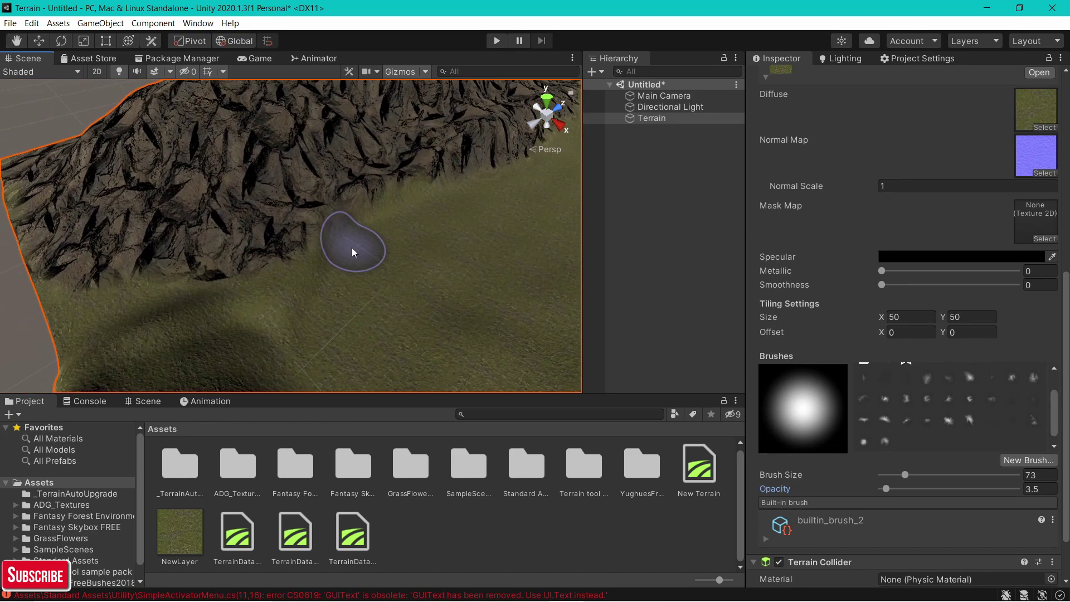
{"action": "mouse_move", "coordinate": [260, 268]}
{"action": "middle_mouse_down"}
{"action": "mouse_move", "coordinate": [358, 238]}
{"action": "mouse_move", "coordinate": [203, 259]}
{"action": "middle_mouse_up"}
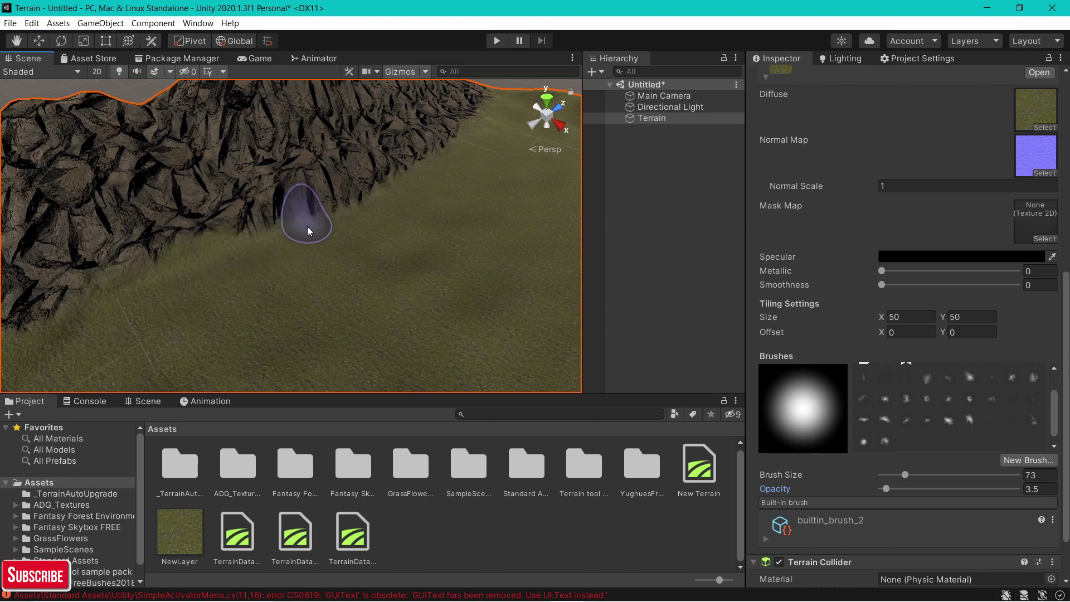
{"action": "mouse_move", "coordinate": [393, 179]}
{"action": "middle_mouse_down"}
{"action": "mouse_move", "coordinate": [375, 211]}
{"action": "mouse_move", "coordinate": [269, 253]}
{"action": "middle_mouse_up"}
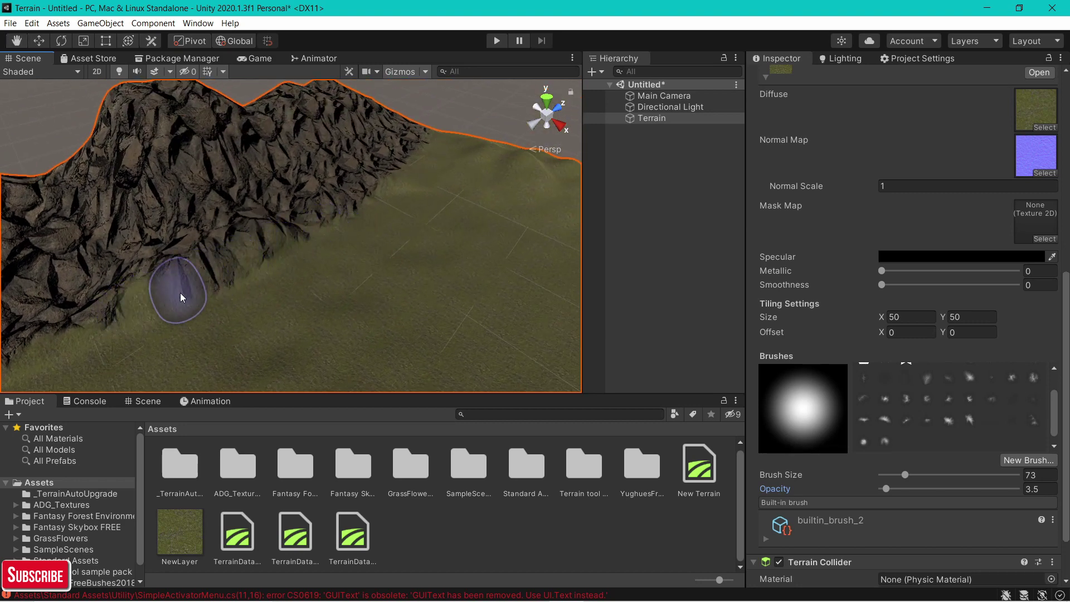
{"action": "middle_click_drag", "start_coordinate": [180, 293], "coordinate": [323, 242]}
{"action": "right_click_drag", "start_coordinate": [434, 239], "coordinate": [328, 235]}
{"action": "middle_click_drag", "start_coordinate": [328, 236], "coordinate": [241, 268]}
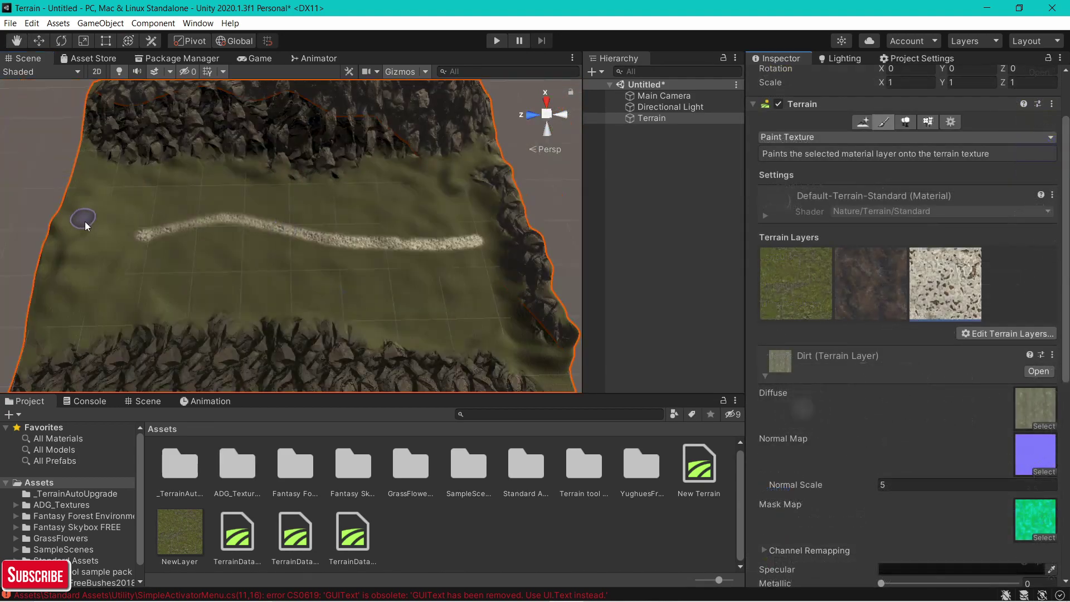
Add the existing dirt layer to the terrain layers for the path and choose an irregular splatter brush
{"action": "scroll", "coordinate": [85, 221], "scroll_direction": "up", "scroll_amount": 3}
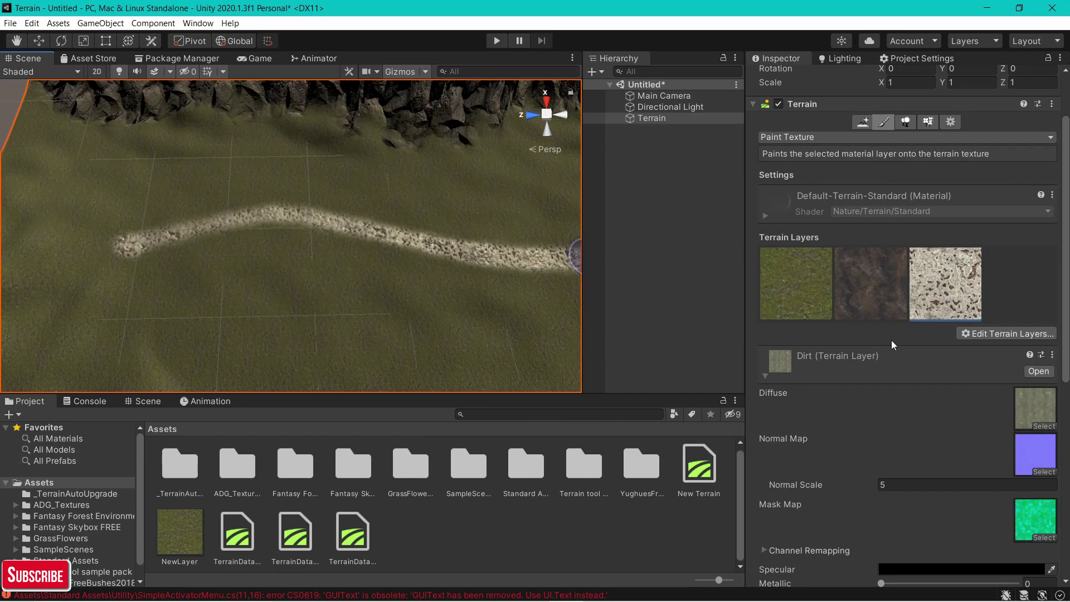
{"action": "left_click", "coordinate": [1008, 333]}
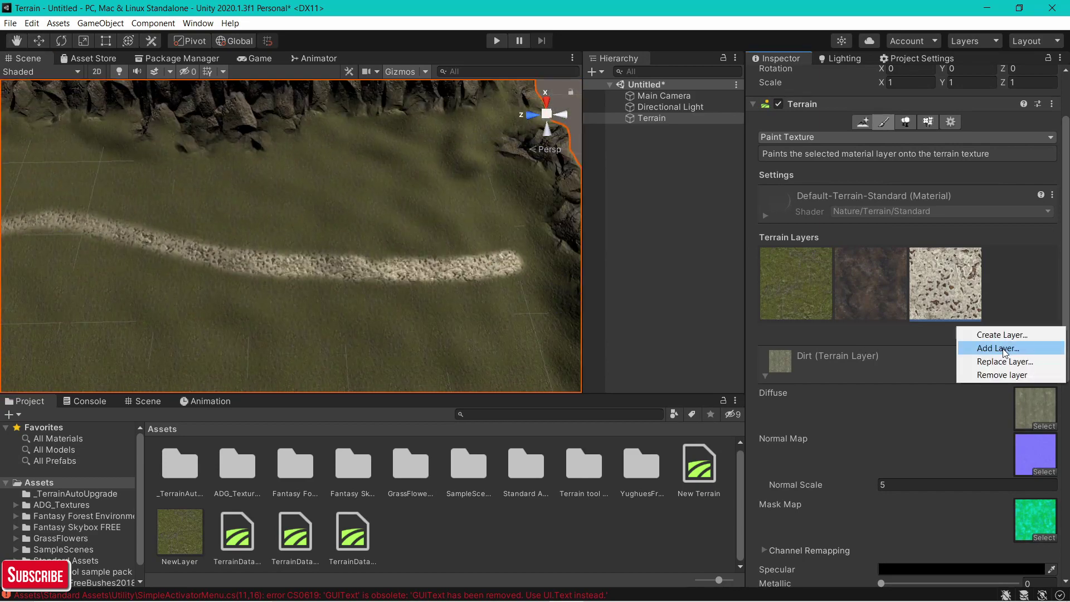
{"action": "left_click", "coordinate": [1028, 361]}
{"action": "left_click", "coordinate": [712, 372]}
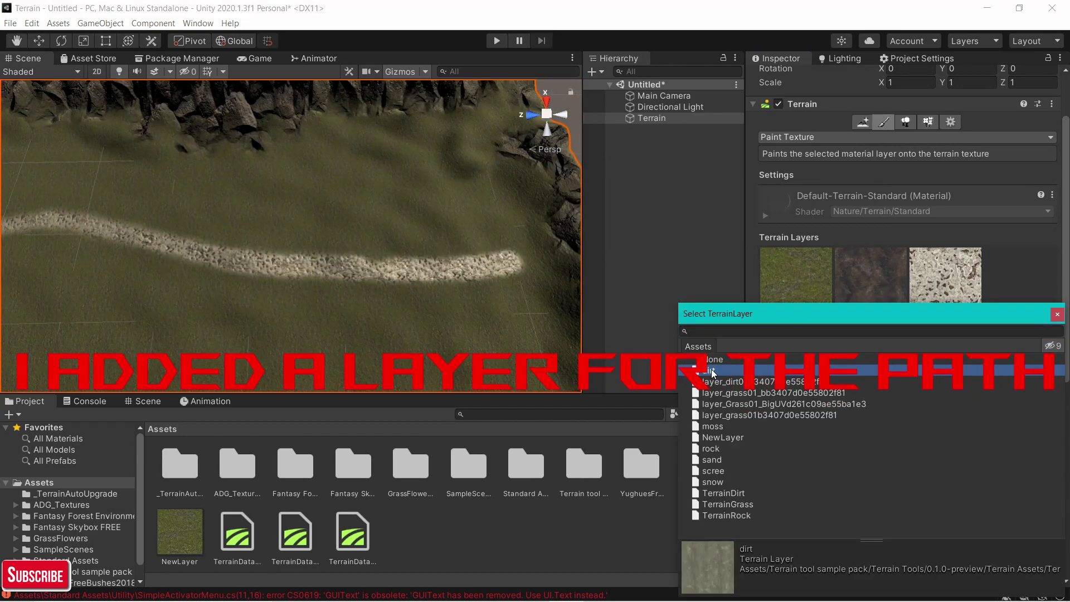
{"action": "double_click", "coordinate": [712, 371]}
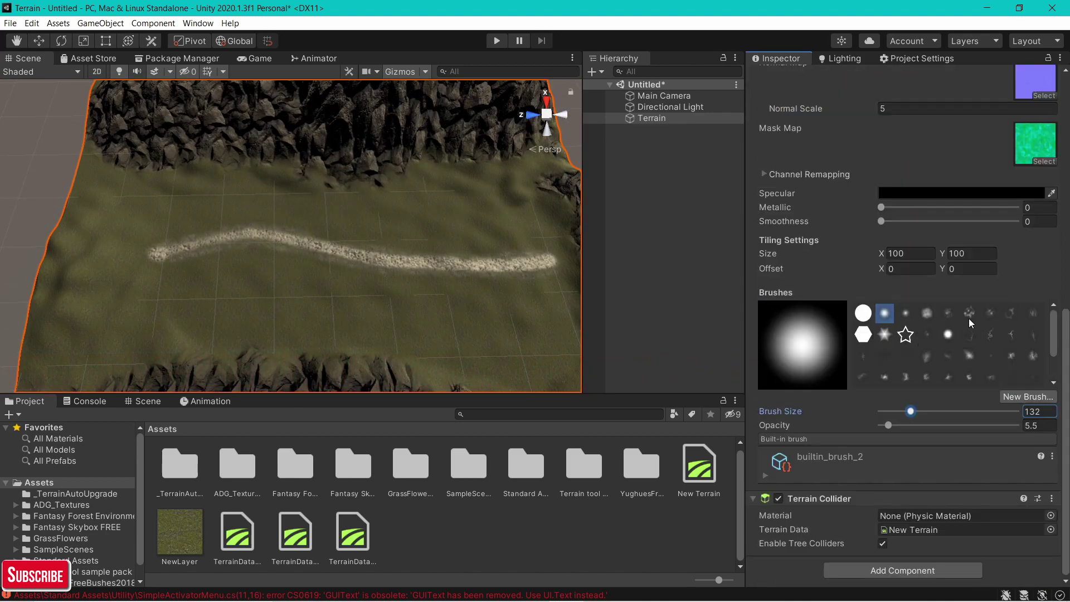
{"action": "left_click", "coordinate": [969, 313]}
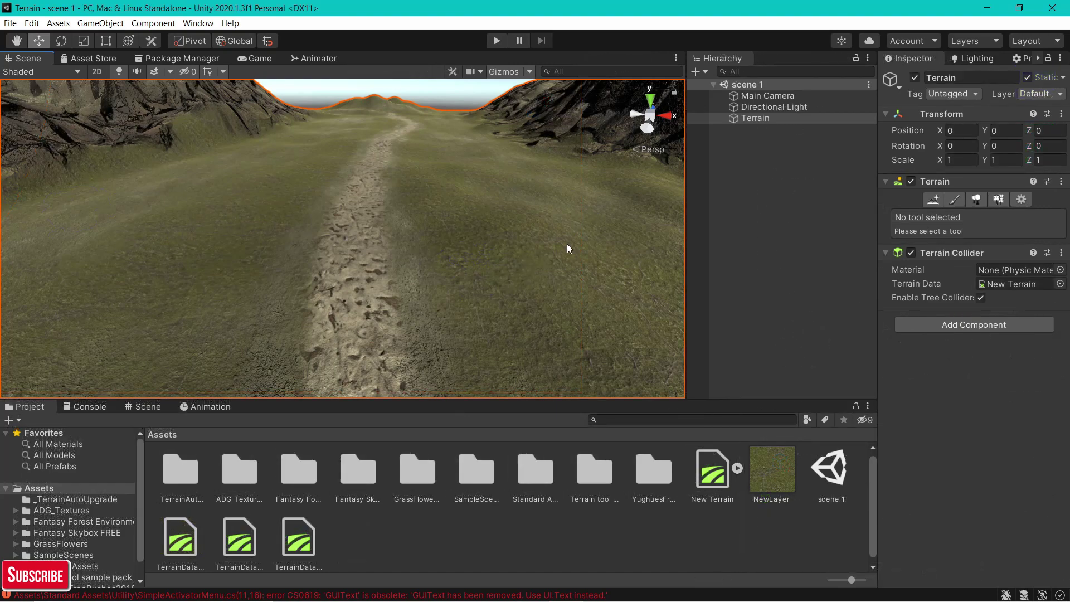
Check the painted path from ground level, switch the terrain to Paint Trees and start adding a tree
{"action": "right_click_drag", "start_coordinate": [566, 246], "coordinate": [561, 163]}
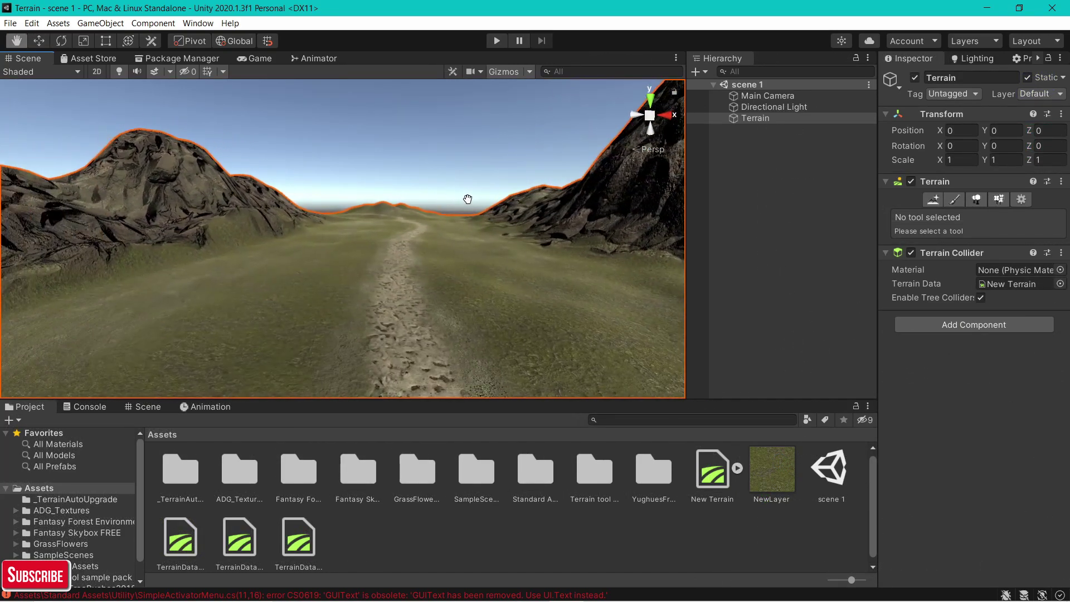
{"action": "key", "text": "Left"}
{"action": "key", "text": "w"}
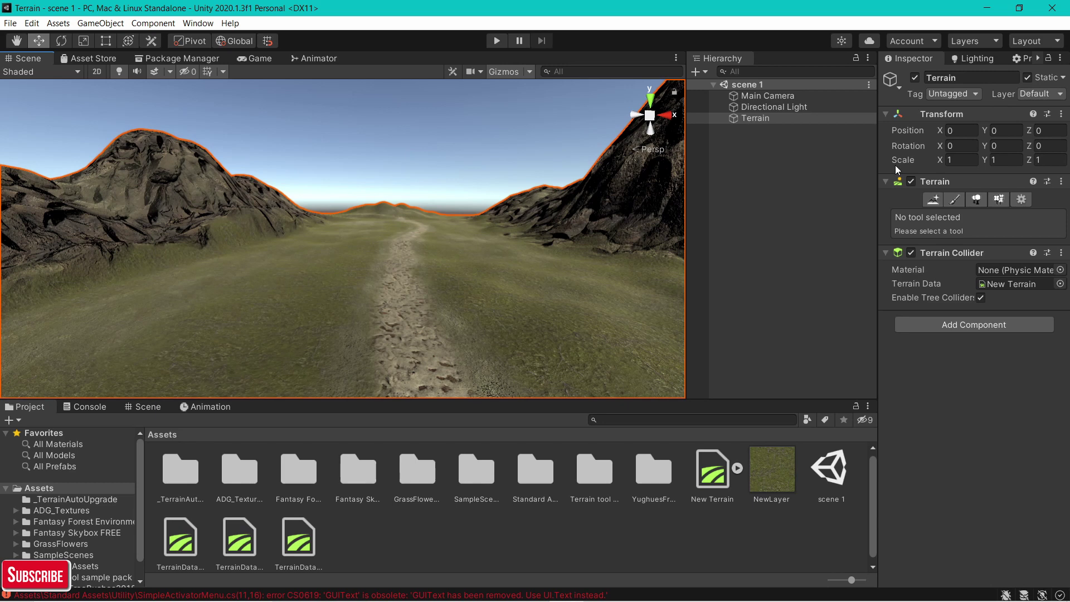
{"action": "left_click", "coordinate": [977, 198]}
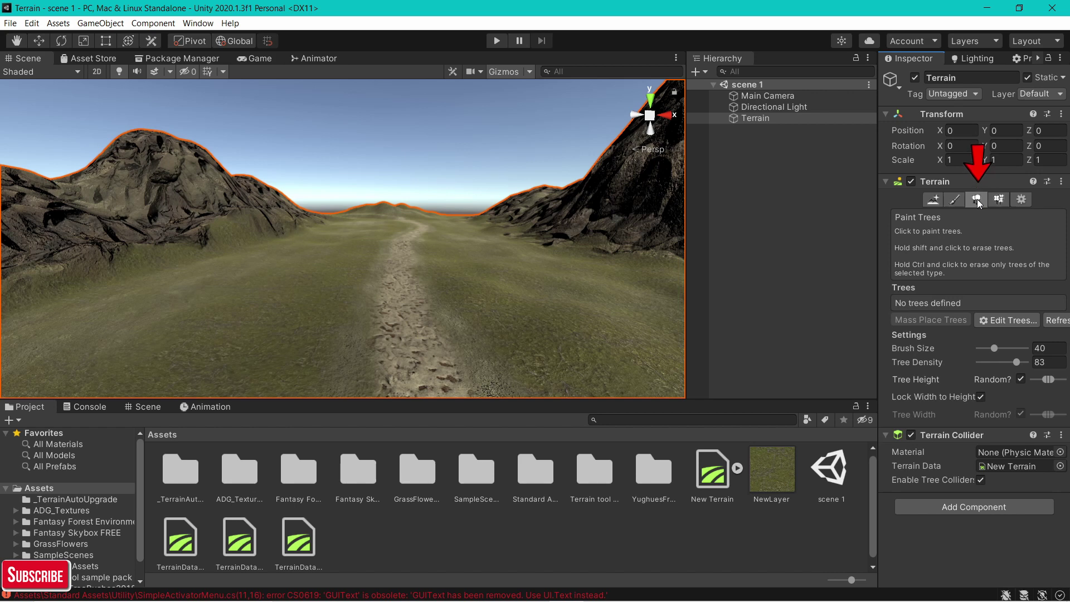
{"action": "left_click", "coordinate": [1006, 323]}
{"action": "left_click", "coordinate": [1008, 317]}
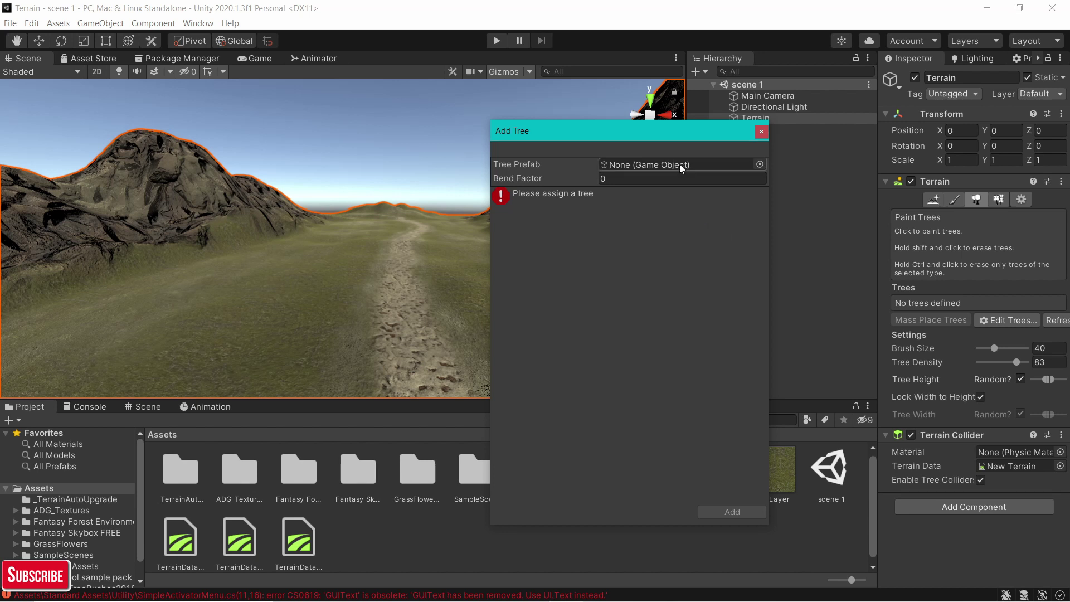
Assign Broadleaf_Desktop as the tree prefab and add it to the terrain's trees
{"action": "left_click", "coordinate": [759, 165]}
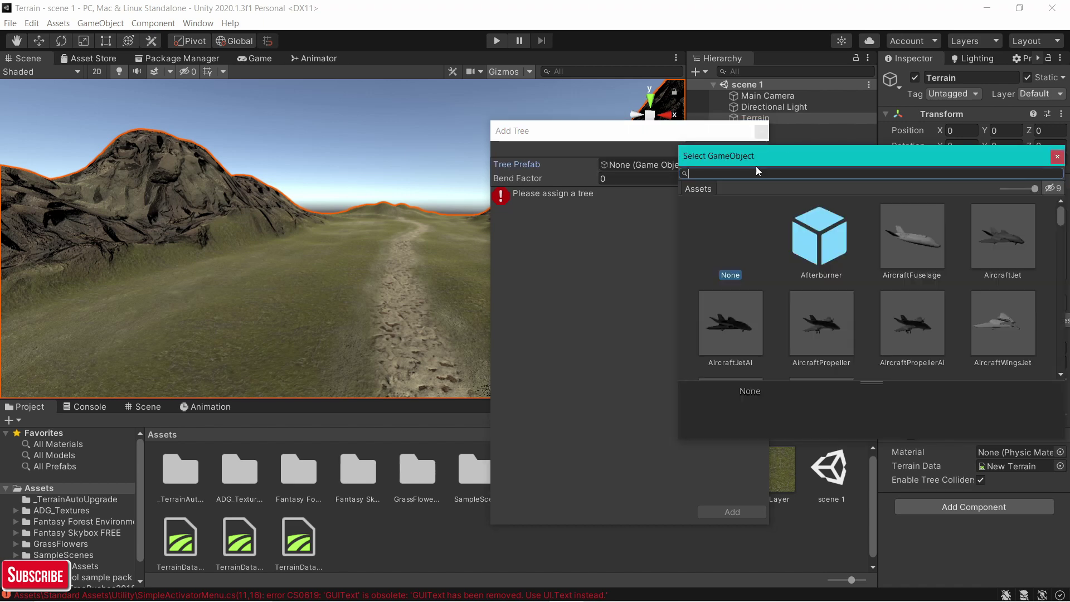
{"action": "scroll", "coordinate": [851, 270], "scroll_direction": "down", "scroll_amount": 5}
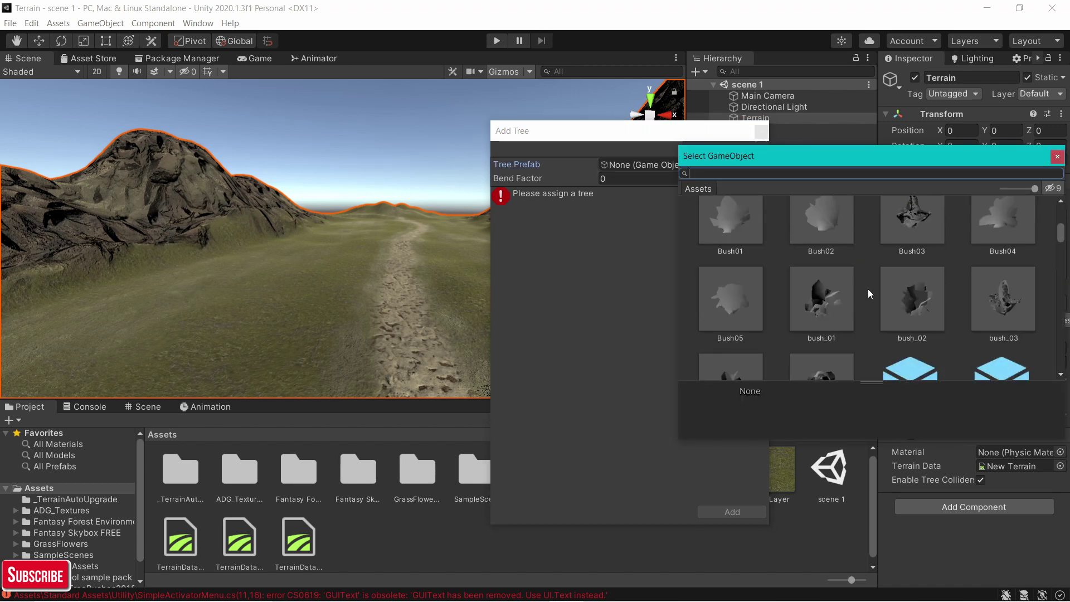
{"action": "scroll", "coordinate": [881, 293], "scroll_direction": "up", "scroll_amount": 4}
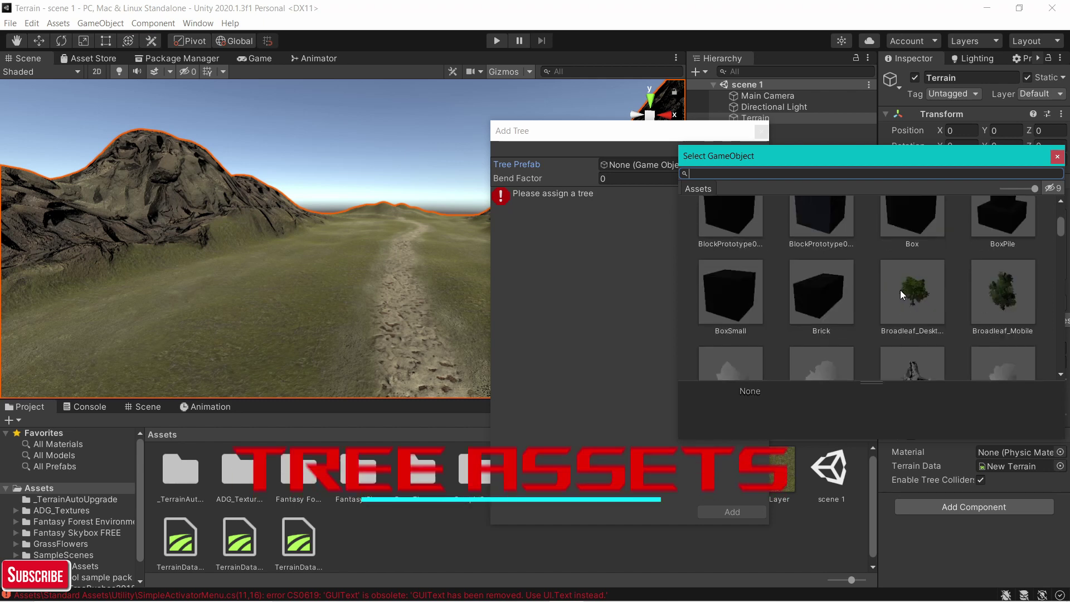
{"action": "left_click", "coordinate": [902, 339]}
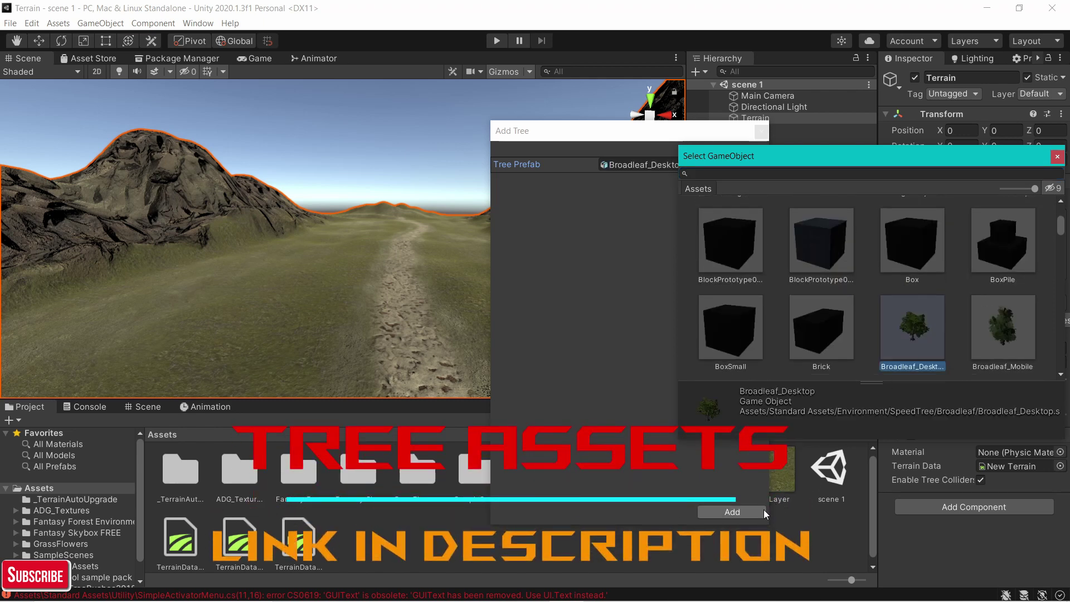
{"action": "left_click", "coordinate": [720, 514]}
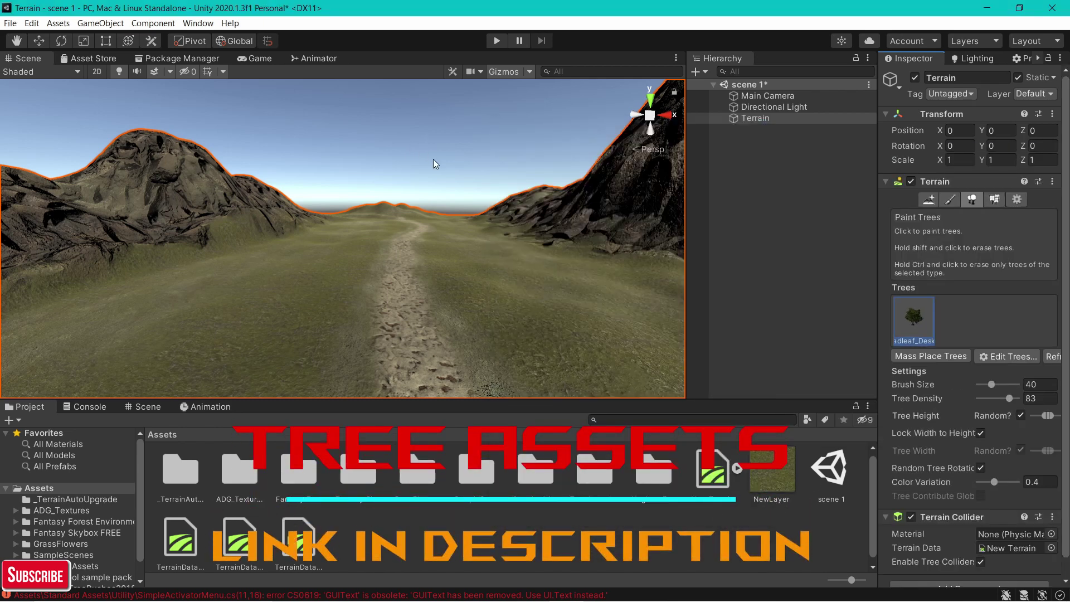
View the valley from farther above and widen the Inspector to show the tree-painting settings in full
{"action": "scroll", "coordinate": [442, 190], "scroll_direction": "down", "scroll_amount": 3}
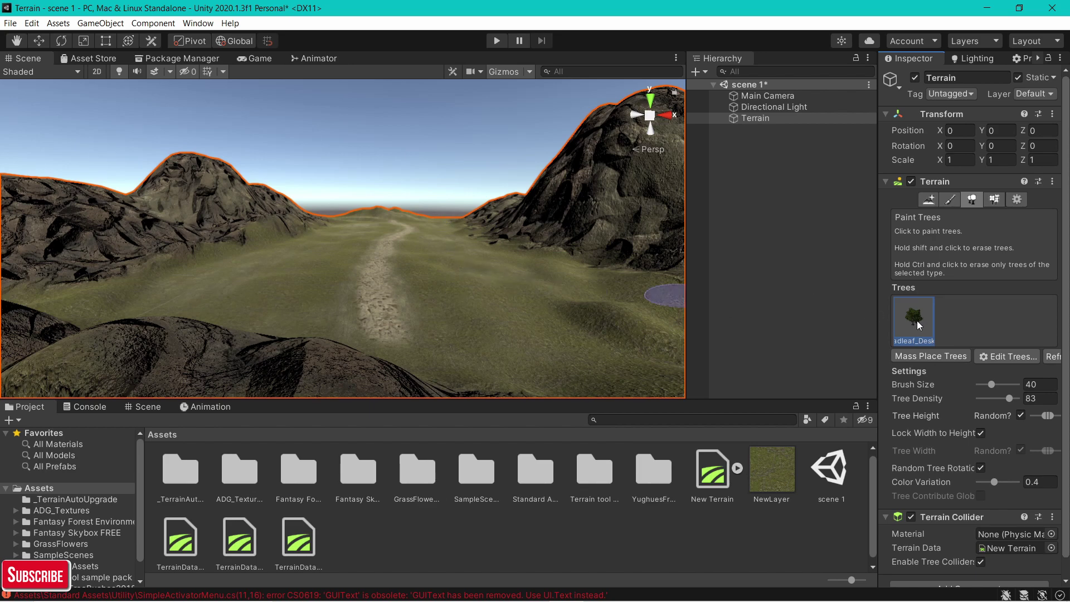
{"action": "scroll", "coordinate": [424, 200], "scroll_direction": "up", "scroll_amount": 3}
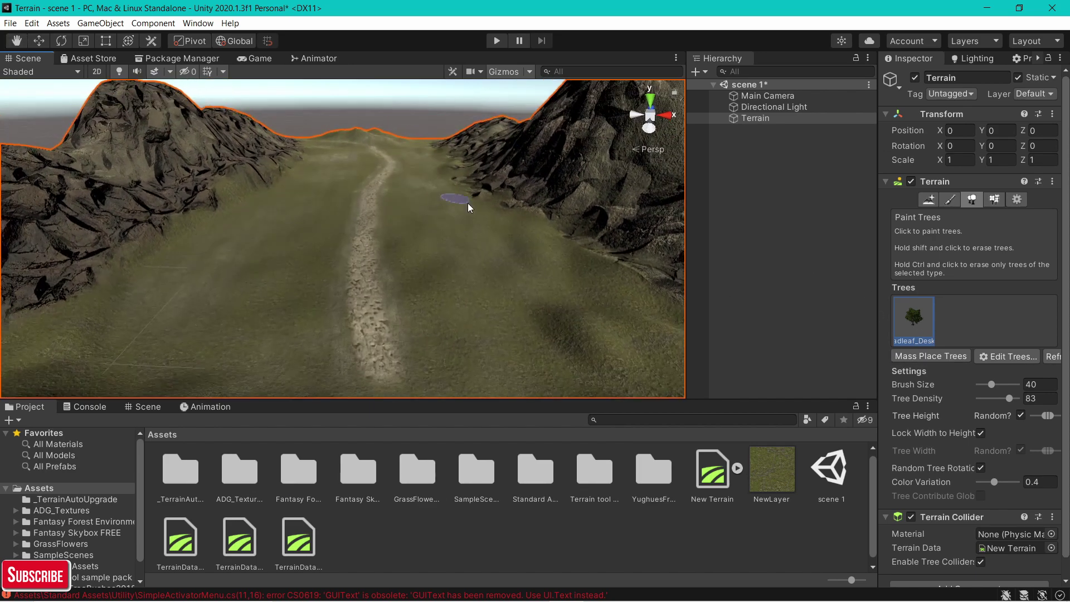
{"action": "left_click_drag", "start_coordinate": [875, 335], "coordinate": [730, 344]}
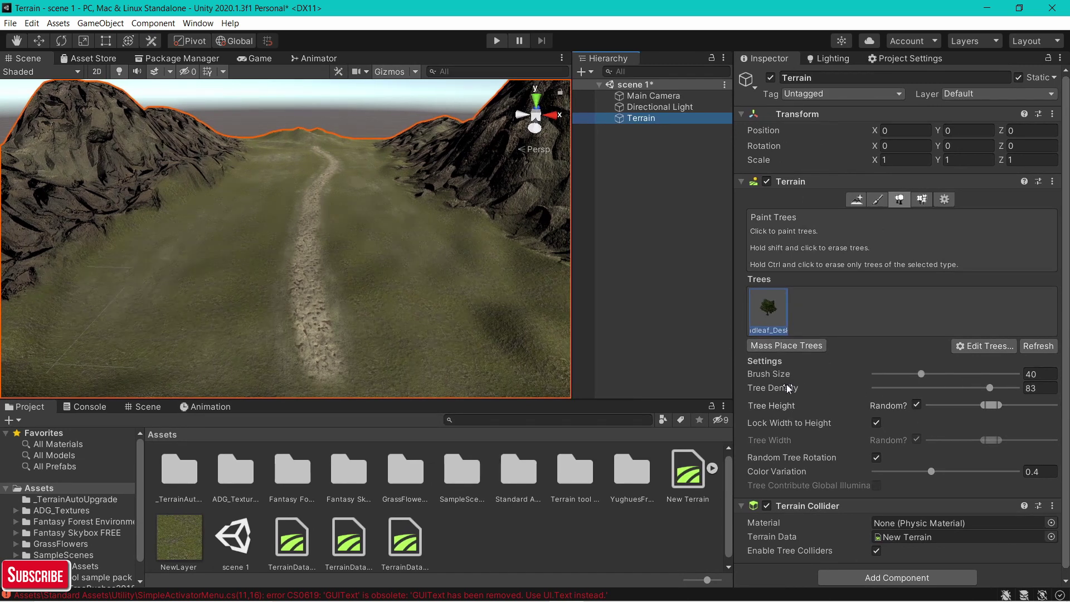
Set the tree Brush Size to 22 and Tree Density to 86, and paint a dense broadleaf clump beside the path
{"action": "left_click_drag", "start_coordinate": [907, 379], "coordinate": [891, 377]}
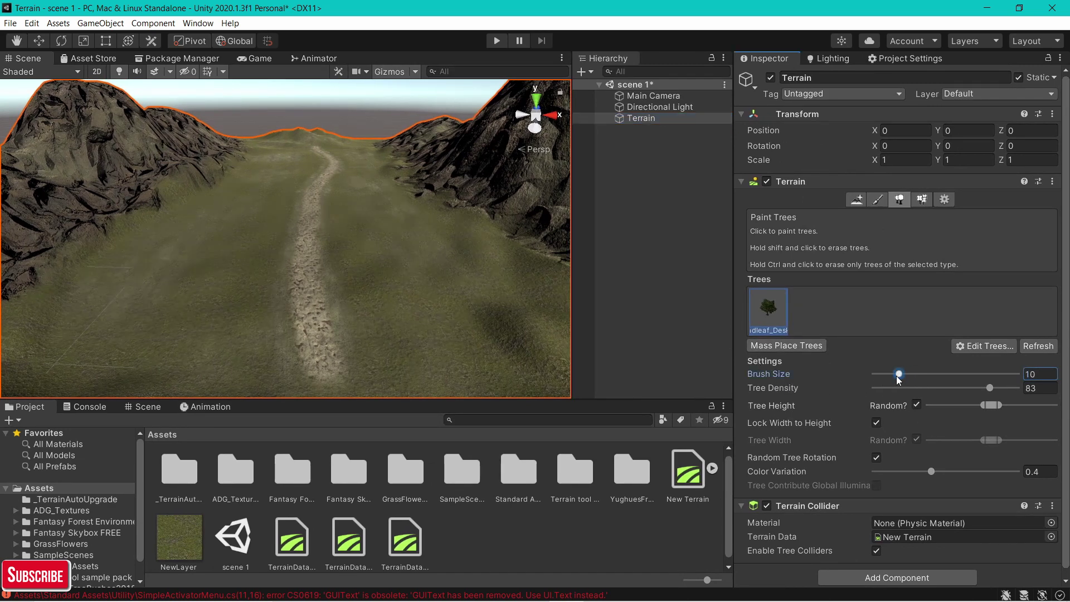
{"action": "left_click_drag", "start_coordinate": [903, 374], "coordinate": [910, 378]}
{"action": "mouse_move", "coordinate": [985, 390]}
{"action": "left_mouse_down"}
{"action": "mouse_move", "coordinate": [886, 393]}
{"action": "mouse_move", "coordinate": [994, 391]}
{"action": "left_mouse_up"}
{"action": "left_click", "coordinate": [419, 244]}
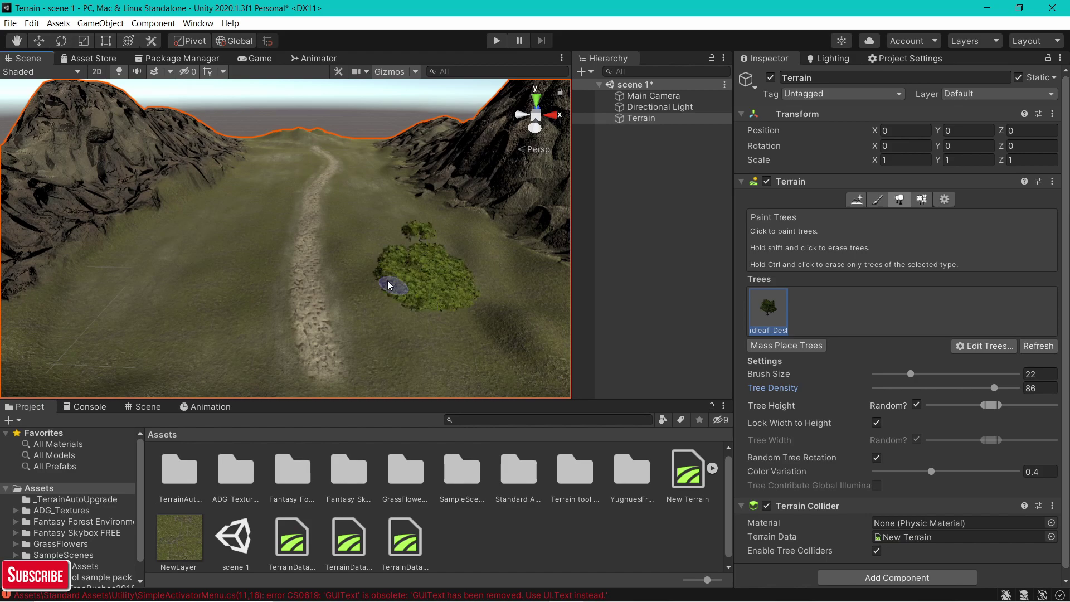
Inspect the dense broadleaf clump up close and erase its trees from the terrain
{"action": "scroll", "coordinate": [416, 265], "scroll_direction": "up", "scroll_amount": 3}
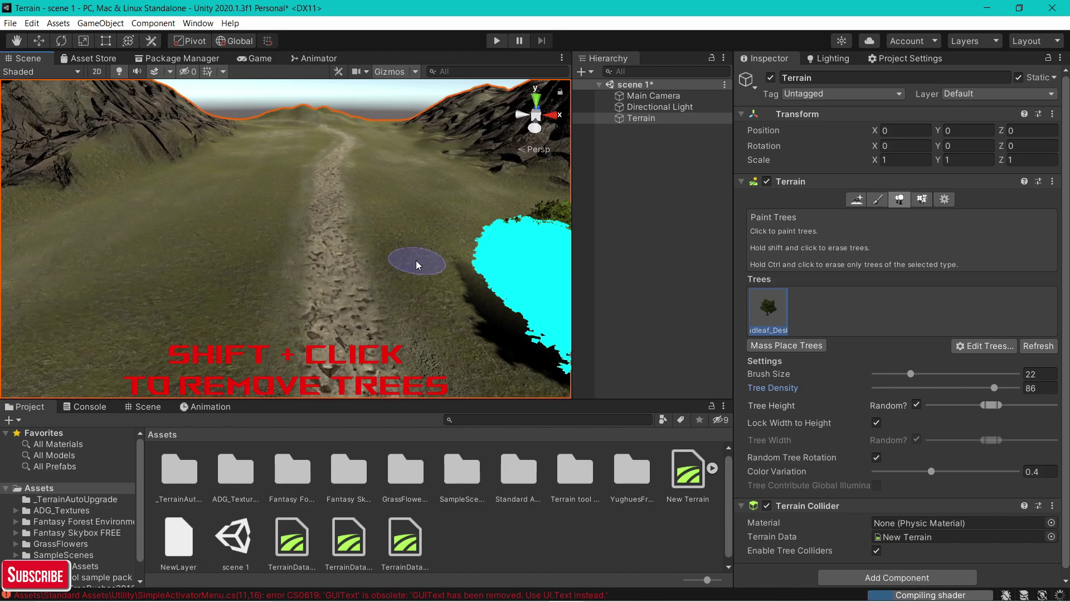
{"action": "middle_click_drag", "start_coordinate": [416, 262], "coordinate": [392, 226]}
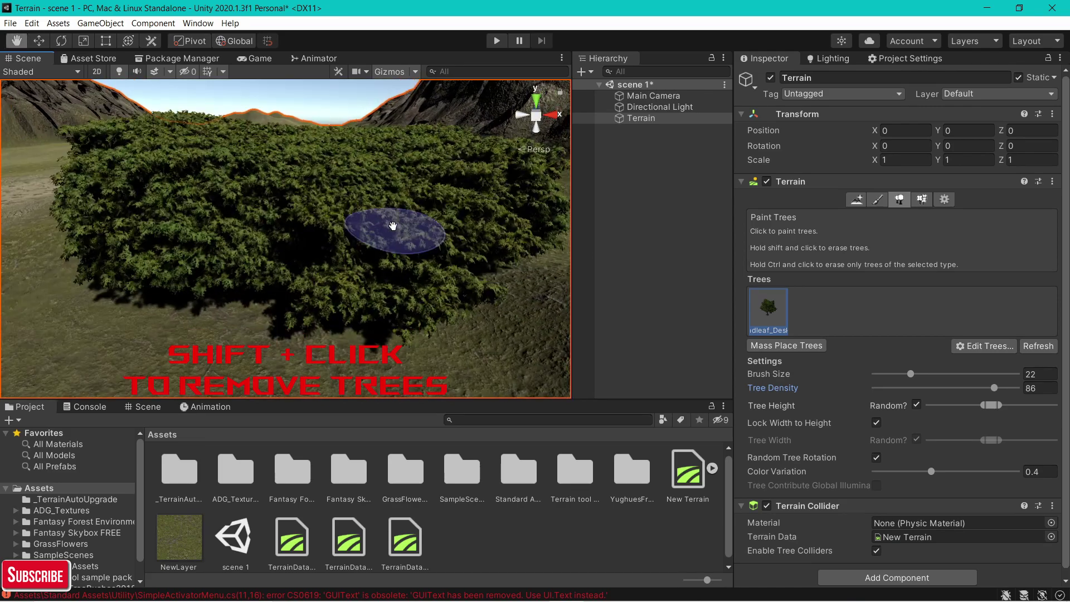
{"action": "scroll", "coordinate": [393, 223], "scroll_direction": "up", "scroll_amount": 5}
{"action": "scroll", "coordinate": [393, 222], "scroll_direction": "down", "scroll_amount": 3}
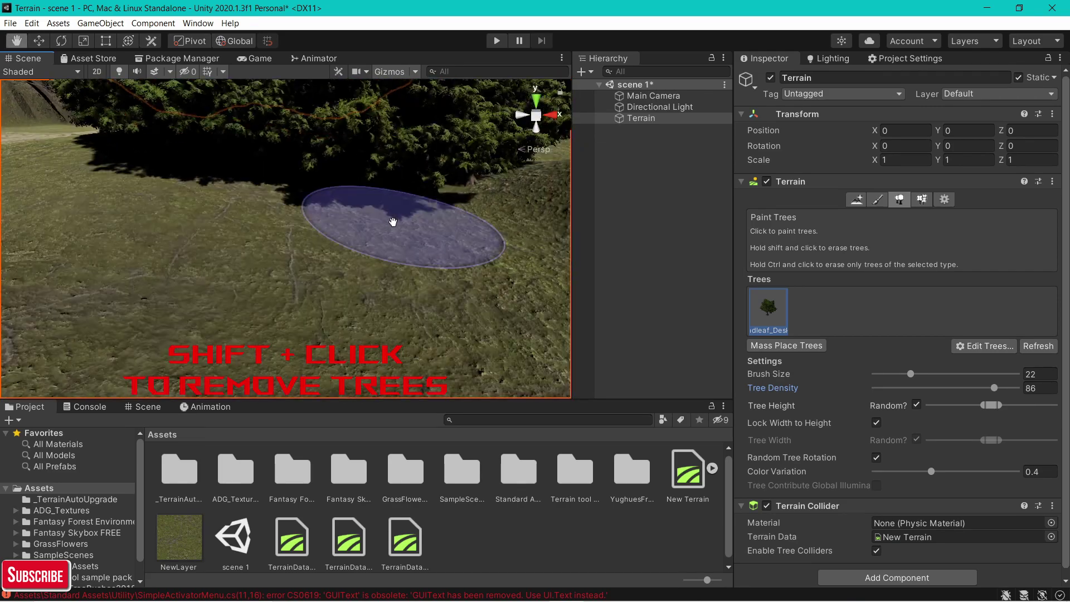
{"action": "scroll", "coordinate": [392, 222], "scroll_direction": "down", "scroll_amount": 5}
{"action": "scroll", "coordinate": [383, 223], "scroll_direction": "up", "scroll_amount": 3}
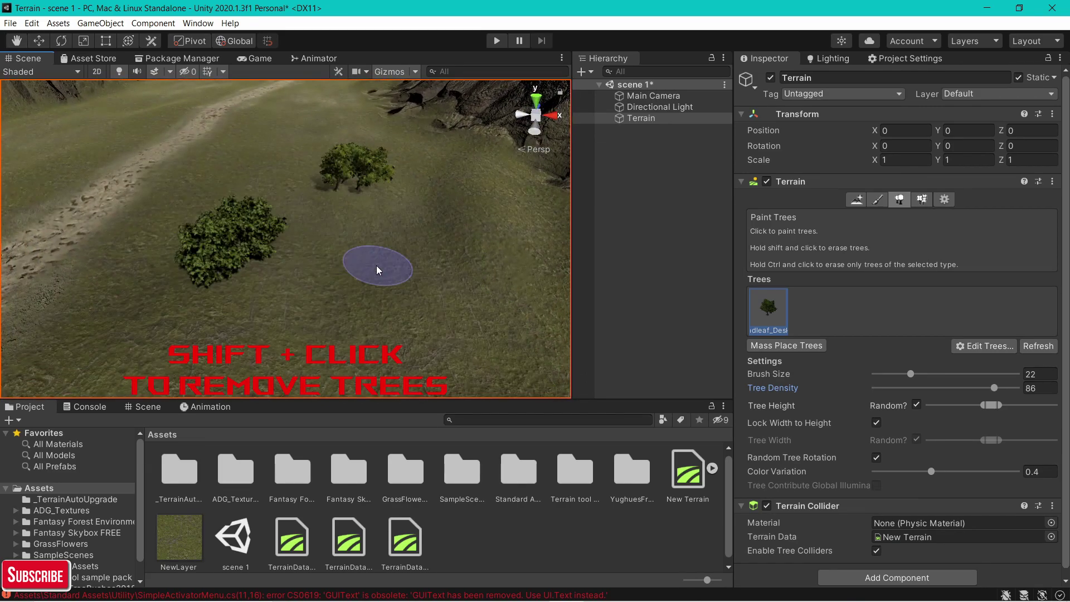
{"action": "left_click", "coordinate": [377, 263], "text": "shift"}
Set Tree Density to 14 and paint scattered broadleaf trees along both sides of the path
{"action": "mouse_move", "coordinate": [994, 387]}
{"action": "left_mouse_down"}
{"action": "mouse_move", "coordinate": [870, 402]}
{"action": "mouse_move", "coordinate": [878, 397]}
{"action": "left_mouse_up"}
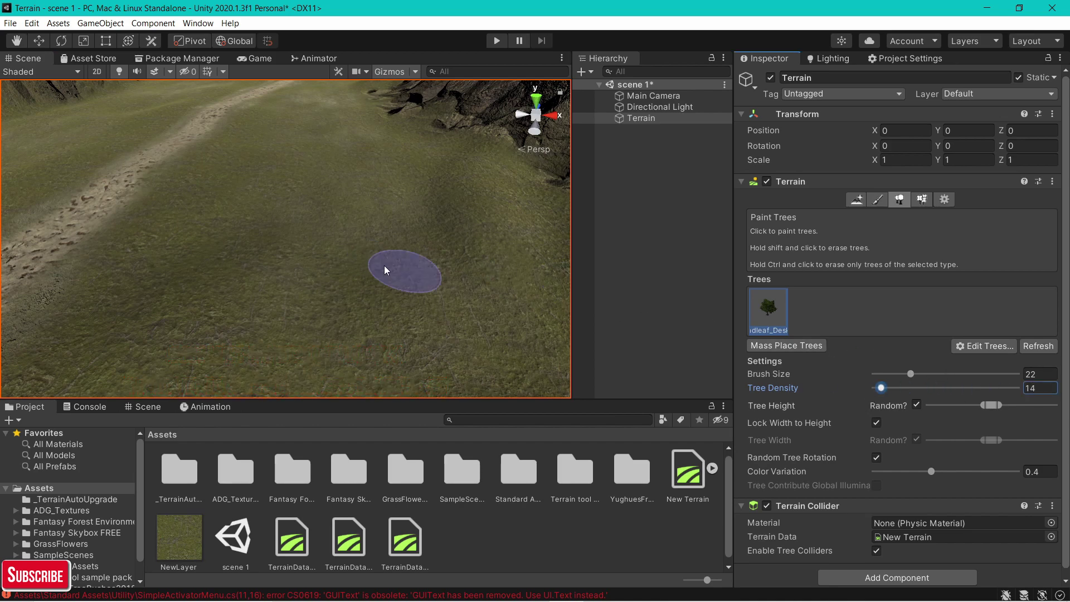
{"action": "left_click", "coordinate": [290, 233]}
{"action": "left_click_drag", "start_coordinate": [235, 180], "coordinate": [299, 238], "text": "alt"}
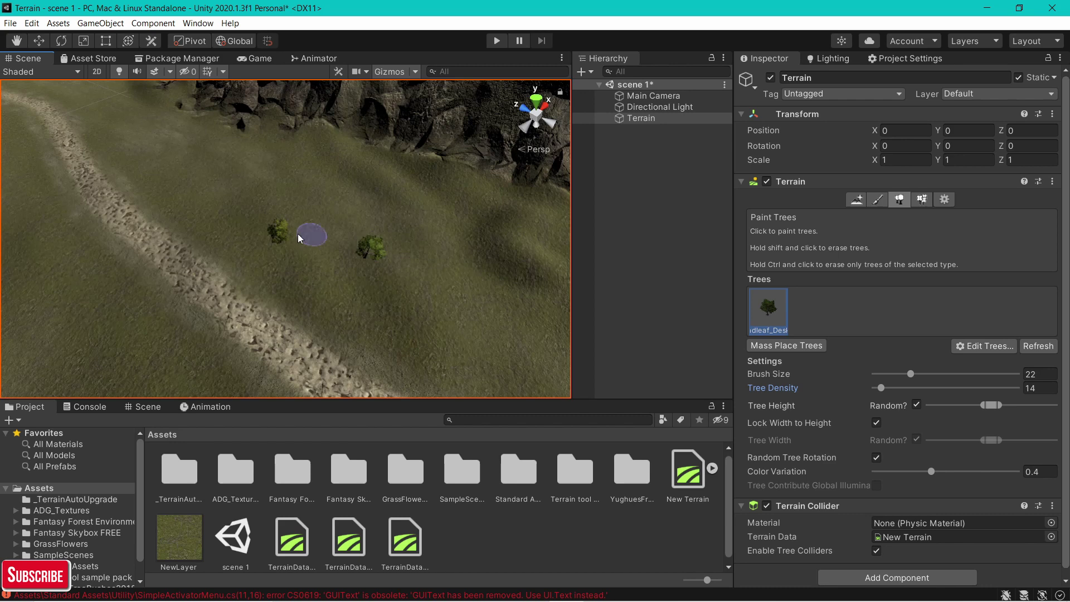
{"action": "scroll", "coordinate": [224, 246], "scroll_direction": "down", "scroll_amount": 5}
{"action": "left_click_drag", "start_coordinate": [224, 245], "coordinate": [282, 237], "text": "alt"}
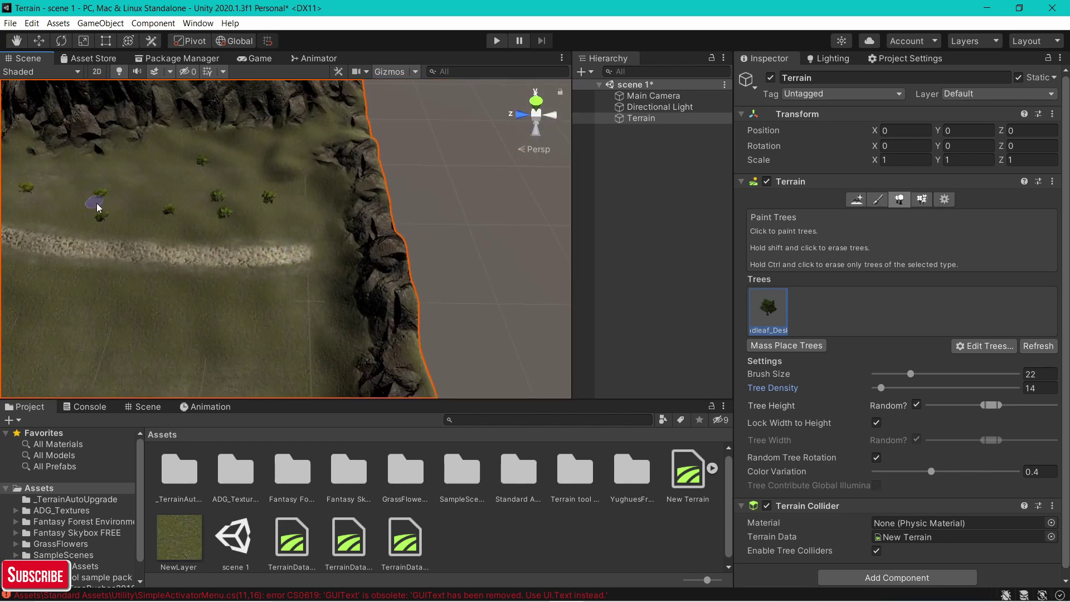
{"action": "middle_click_drag", "start_coordinate": [97, 204], "coordinate": [206, 223]}
{"action": "right_click_drag", "start_coordinate": [186, 246], "coordinate": [349, 196]}
{"action": "scroll", "coordinate": [349, 196], "scroll_direction": "down", "scroll_amount": 6}
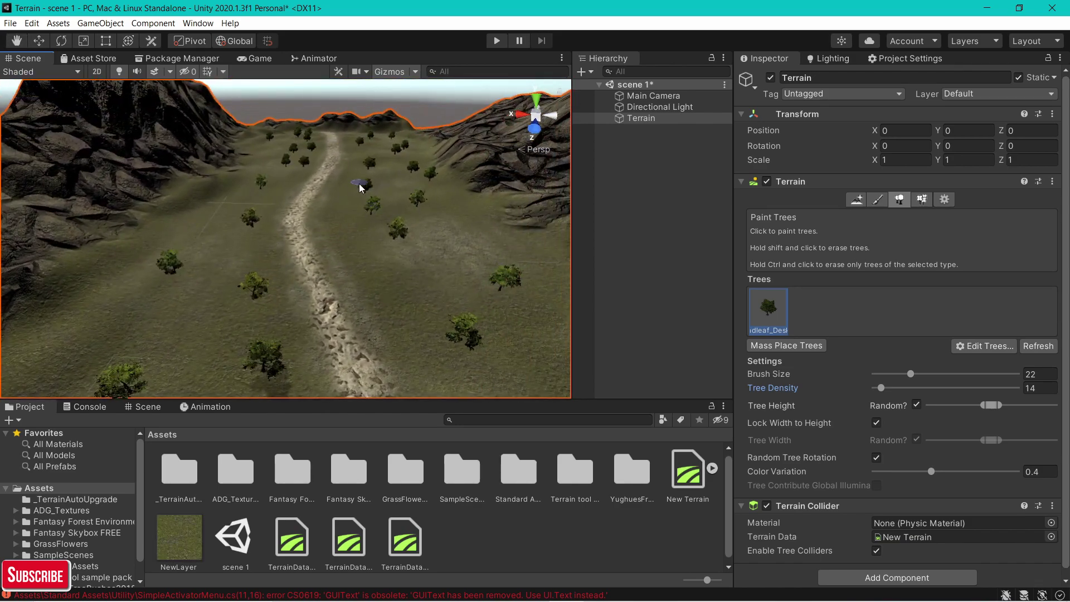
Add Conifer_Desktop as a second tree prefab in the terrain's trees
{"action": "left_click", "coordinate": [1005, 342]}
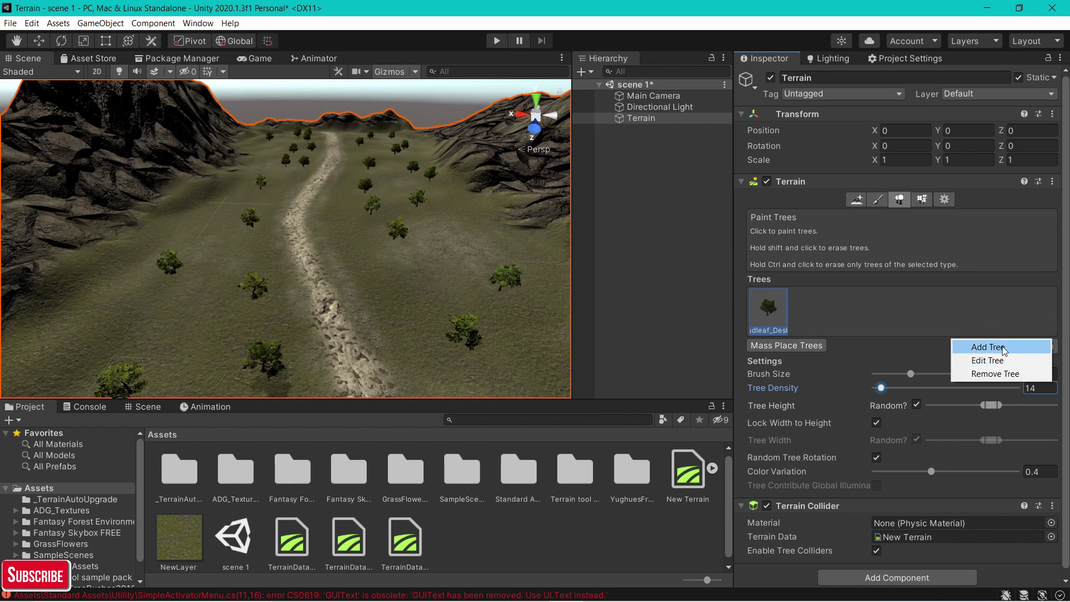
{"action": "left_click", "coordinate": [987, 347]}
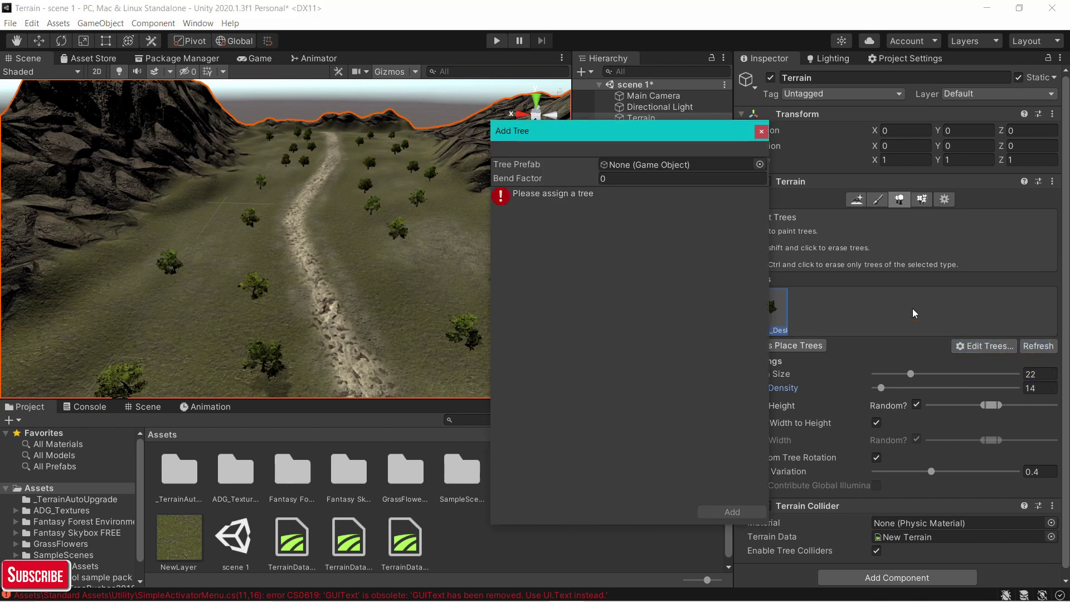
{"action": "left_click", "coordinate": [760, 164]}
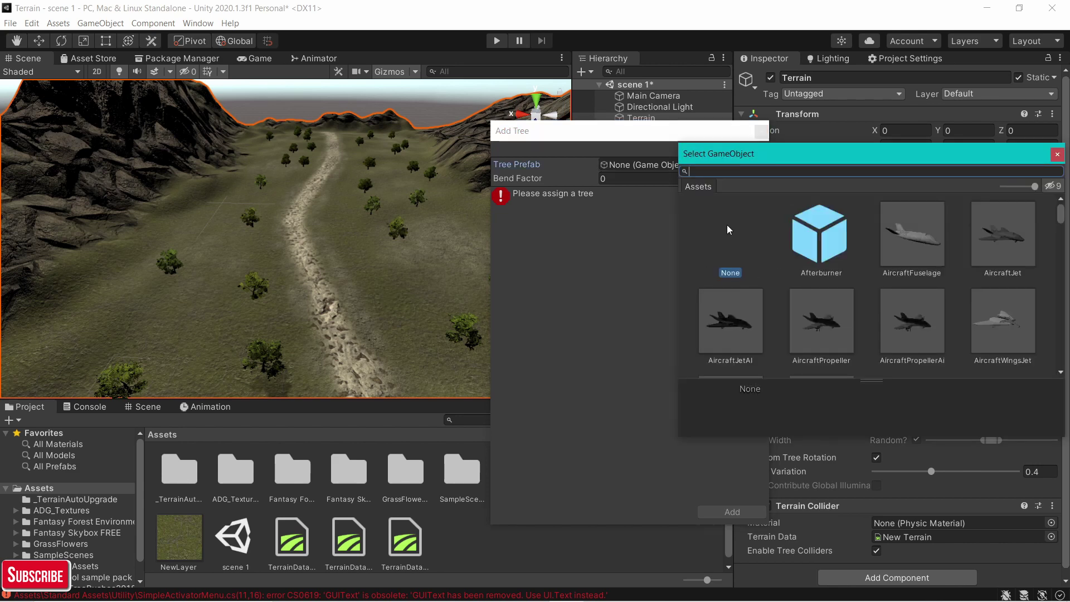
{"action": "scroll", "coordinate": [847, 275], "scroll_direction": "down", "scroll_amount": 10}
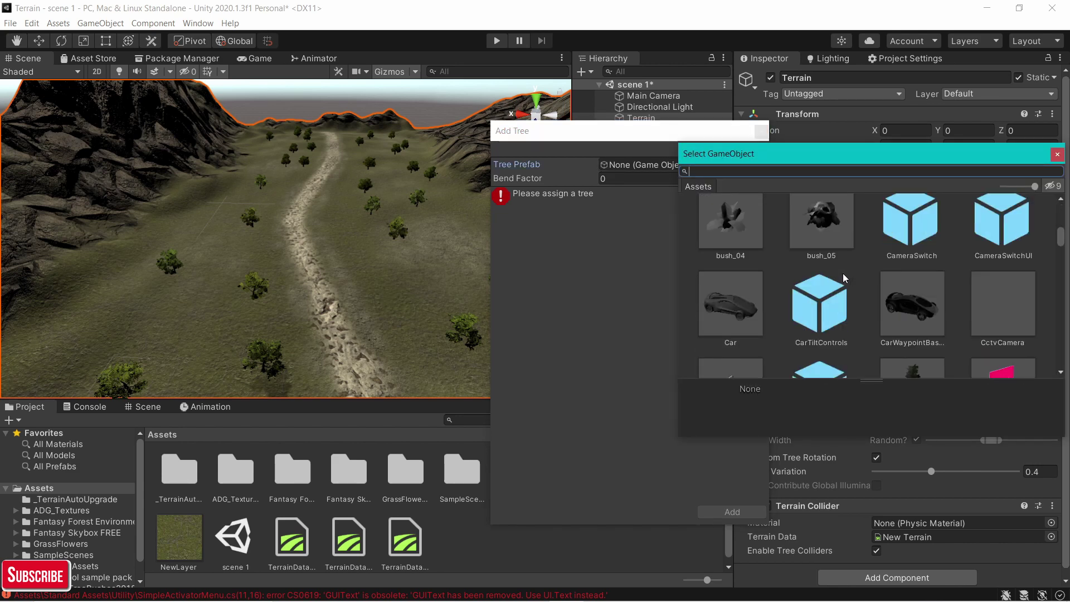
{"action": "scroll", "coordinate": [844, 272], "scroll_direction": "down", "scroll_amount": 5}
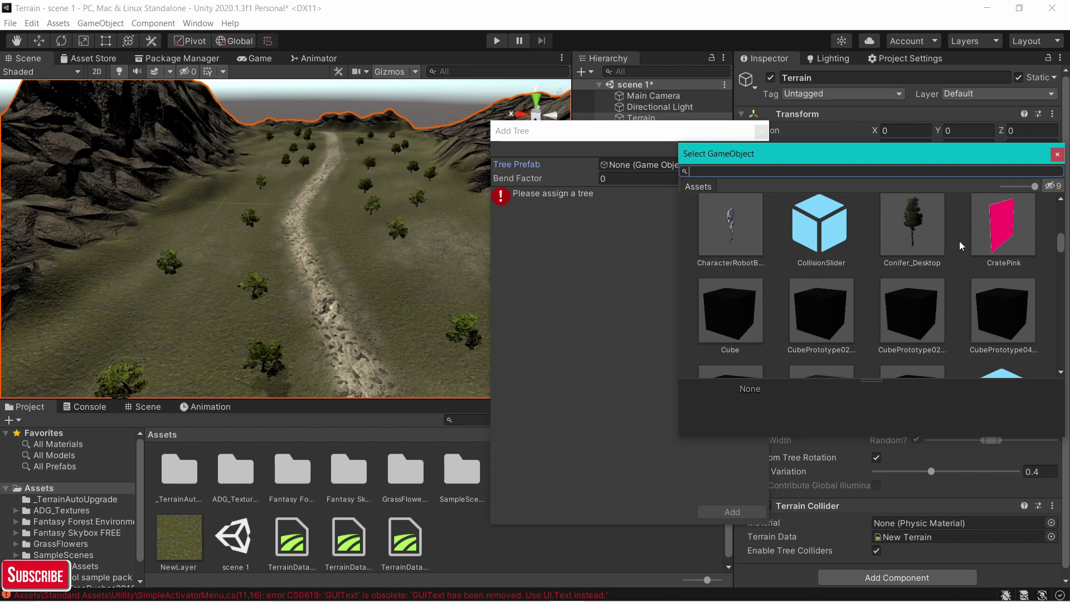
{"action": "left_click", "coordinate": [928, 231]}
{"action": "left_click", "coordinate": [761, 504]}
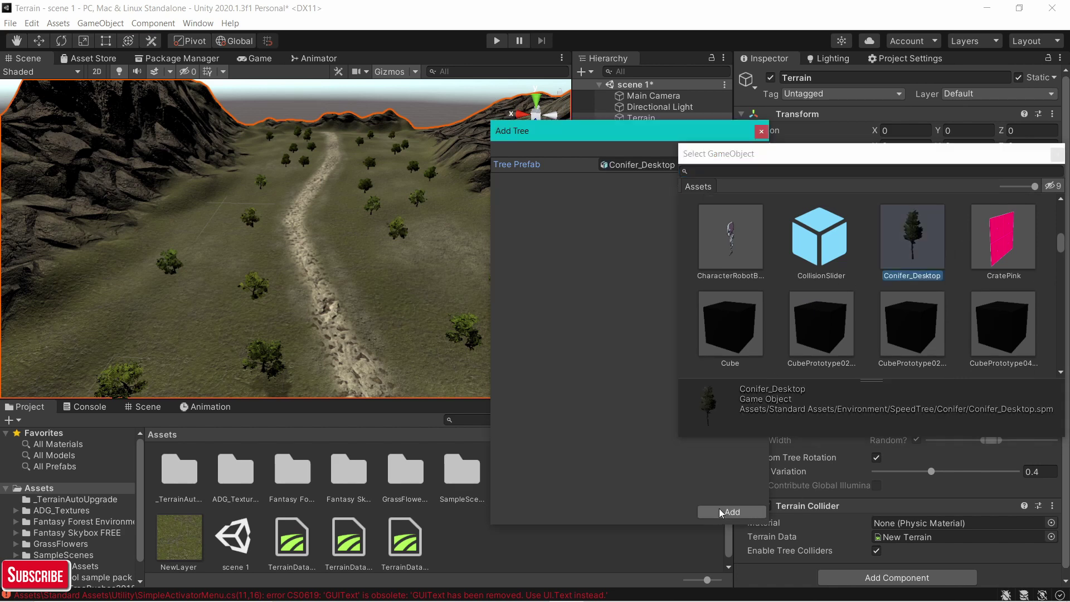
{"action": "left_click", "coordinate": [719, 510]}
Paint conifers among the broadleaf trees on both sides of the path through the valley
{"action": "left_click", "coordinate": [378, 266]}
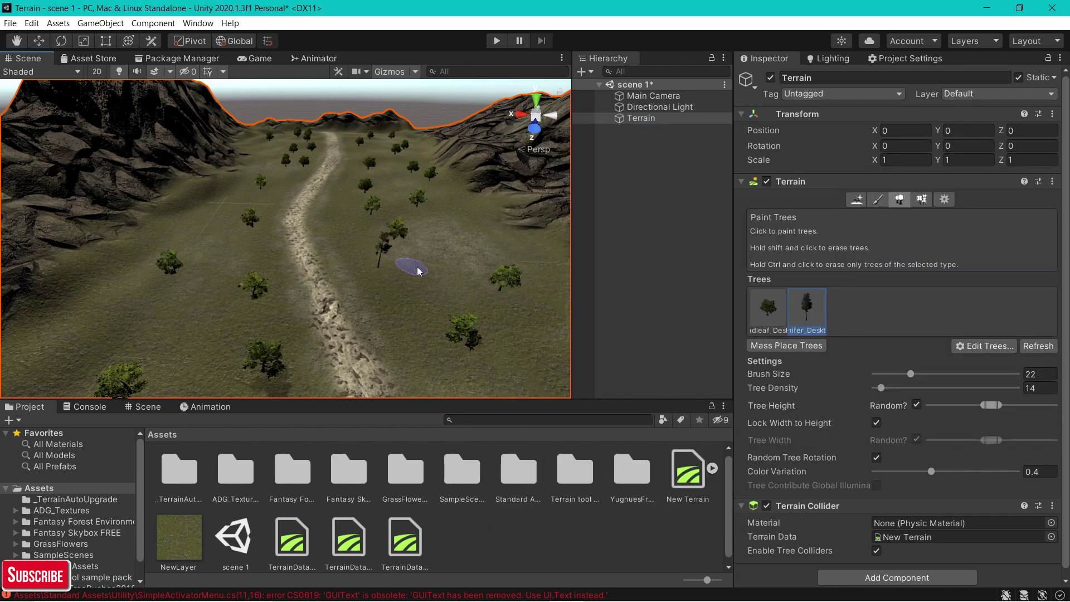
{"action": "scroll", "coordinate": [317, 243], "scroll_direction": "up", "scroll_amount": 2}
{"action": "left_click_drag", "start_coordinate": [307, 223], "coordinate": [478, 266], "text": "alt"}
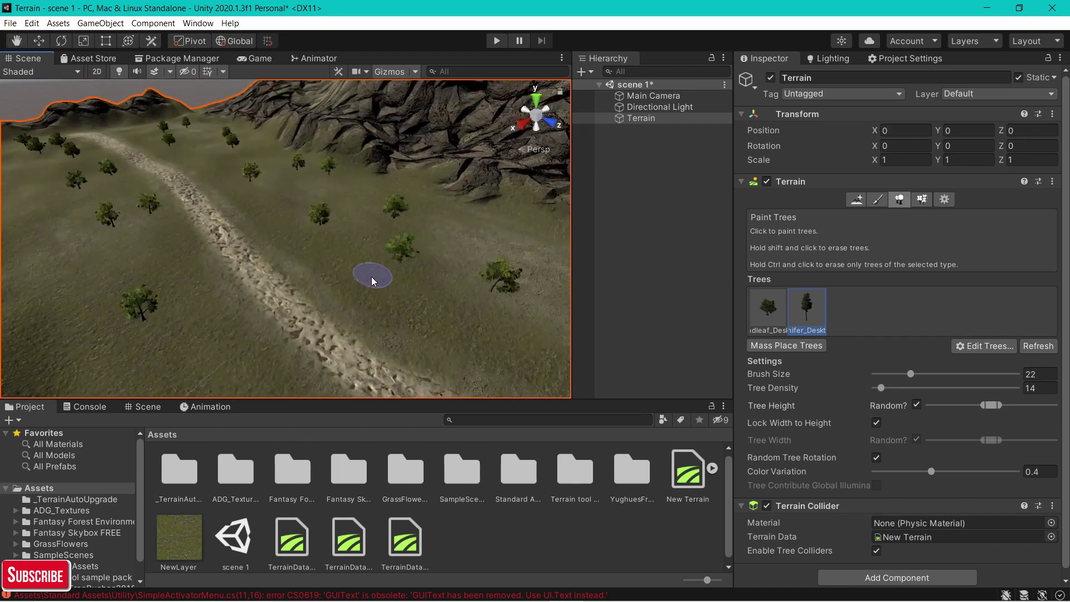
{"action": "middle_click_drag", "start_coordinate": [371, 277], "coordinate": [352, 289]}
{"action": "scroll", "coordinate": [352, 290], "scroll_direction": "down", "scroll_amount": 5}
{"action": "mouse_move", "coordinate": [329, 323]}
{"action": "right_mouse_down"}
{"action": "mouse_move", "coordinate": [227, 317]}
{"action": "mouse_move", "coordinate": [408, 279]}
{"action": "right_mouse_up"}
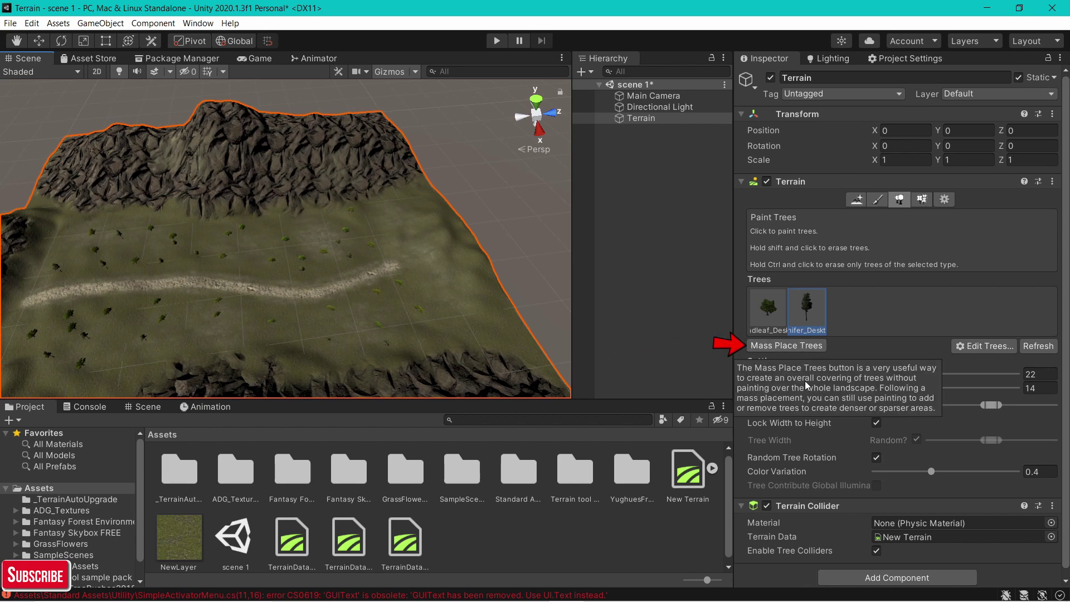
Mass-place 500 trees across the whole terrain, keeping the existing trees
{"action": "left_click", "coordinate": [800, 346]}
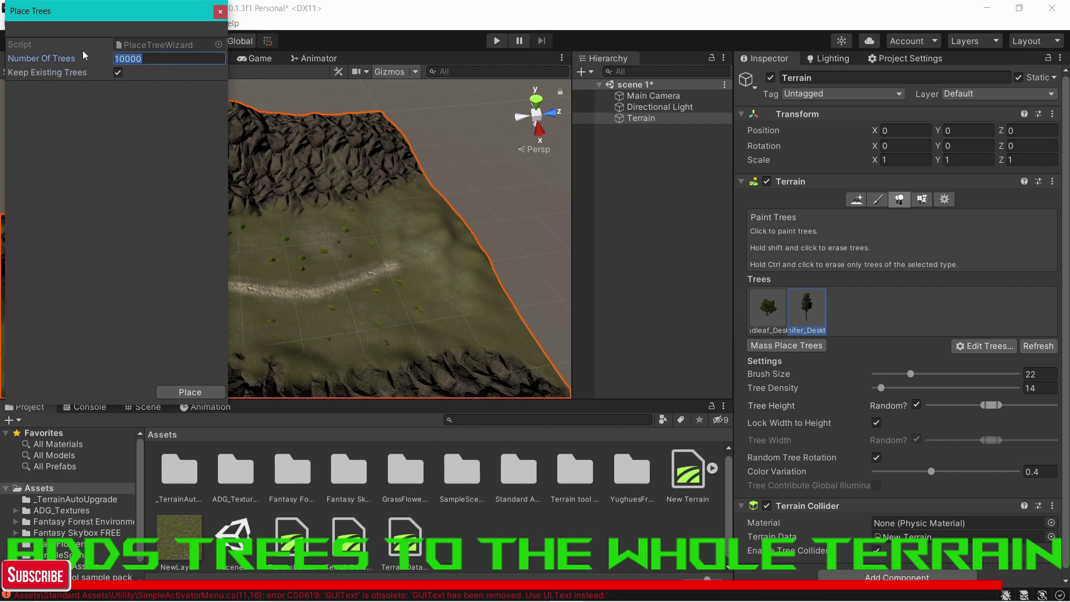
{"action": "key", "text": "BackSpace"}
{"action": "type", "text": "500"}
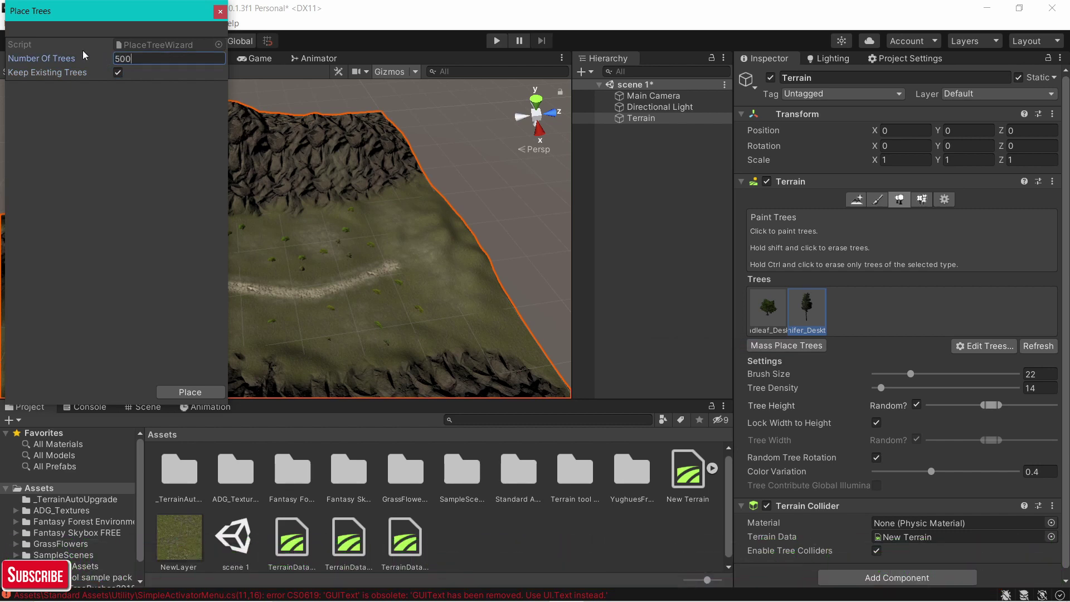
{"action": "left_click", "coordinate": [202, 391]}
Examine how the mass-placed trees are distributed over the valley, path and mountains, from above and up close
{"action": "left_click_drag", "start_coordinate": [359, 204], "coordinate": [219, 196], "text": "alt"}
{"action": "scroll", "coordinate": [219, 195], "scroll_direction": "up", "scroll_amount": 3}
{"action": "mouse_move", "coordinate": [219, 196]}
{"action": "middle_mouse_down"}
{"action": "mouse_move", "coordinate": [189, 205]}
{"action": "mouse_move", "coordinate": [216, 214]}
{"action": "mouse_move", "coordinate": [227, 177]}
{"action": "mouse_move", "coordinate": [279, 192]}
{"action": "mouse_move", "coordinate": [308, 185]}
{"action": "mouse_move", "coordinate": [325, 207]}
{"action": "mouse_move", "coordinate": [294, 182]}
{"action": "mouse_move", "coordinate": [351, 242]}
{"action": "middle_mouse_up"}
{"action": "scroll", "coordinate": [225, 189], "scroll_direction": "up", "scroll_amount": 6}
{"action": "scroll", "coordinate": [245, 185], "scroll_direction": "up", "scroll_amount": 5}
{"action": "scroll", "coordinate": [307, 184], "scroll_direction": "down", "scroll_amount": 5}
{"action": "scroll", "coordinate": [308, 184], "scroll_direction": "down", "scroll_amount": 5}
{"action": "scroll", "coordinate": [317, 198], "scroll_direction": "up", "scroll_amount": 5}
{"action": "scroll", "coordinate": [294, 182], "scroll_direction": "down", "scroll_amount": 6}
{"action": "right_click_drag", "start_coordinate": [279, 184], "coordinate": [334, 190]}
{"action": "scroll", "coordinate": [279, 191], "scroll_direction": "up", "scroll_amount": 5}
{"action": "scroll", "coordinate": [279, 191], "scroll_direction": "down", "scroll_amount": 3}
{"action": "middle_click_drag", "start_coordinate": [279, 191], "coordinate": [415, 215]}
{"action": "left_click_drag", "start_coordinate": [414, 215], "coordinate": [354, 140], "text": "alt"}
{"action": "middle_click_drag", "start_coordinate": [353, 141], "coordinate": [330, 183]}
{"action": "scroll", "coordinate": [330, 183], "scroll_direction": "down", "scroll_amount": 6}
{"action": "right_click_drag", "start_coordinate": [330, 183], "coordinate": [280, 197]}
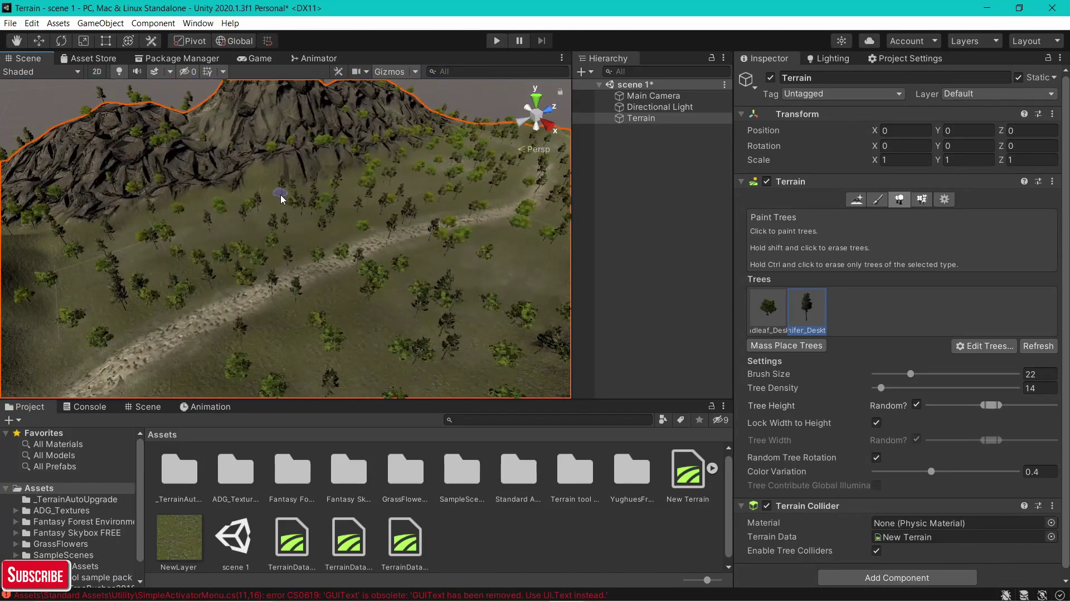
Paint more conifers on the grass between the path and the nearer mountains
{"action": "left_click_drag", "start_coordinate": [384, 186], "coordinate": [282, 208], "text": "alt"}
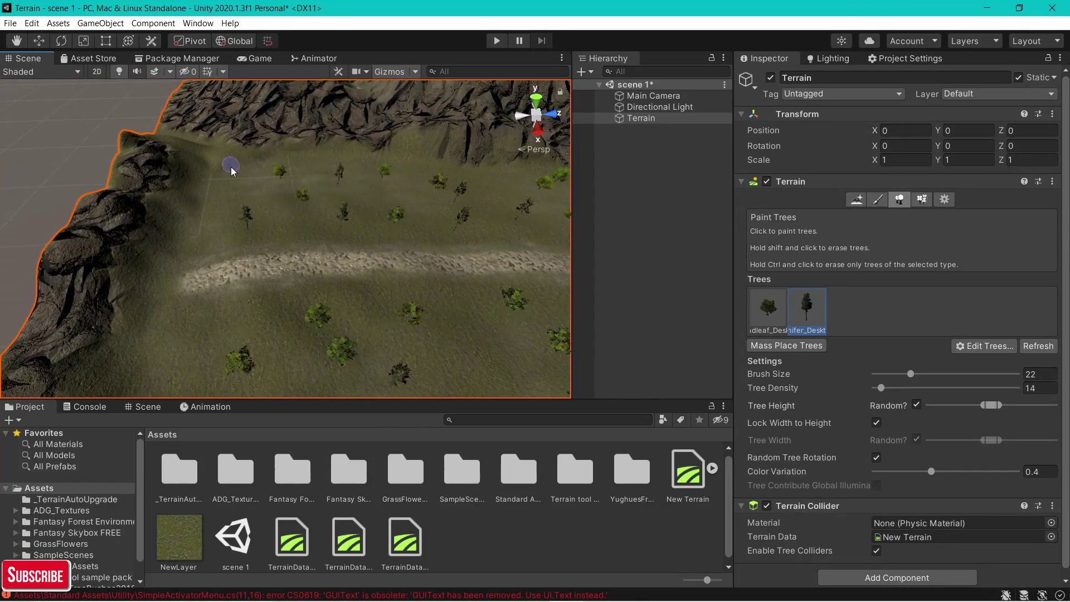
{"action": "left_click", "coordinate": [458, 356]}
{"action": "scroll", "coordinate": [335, 278], "scroll_direction": "down", "scroll_amount": 5}
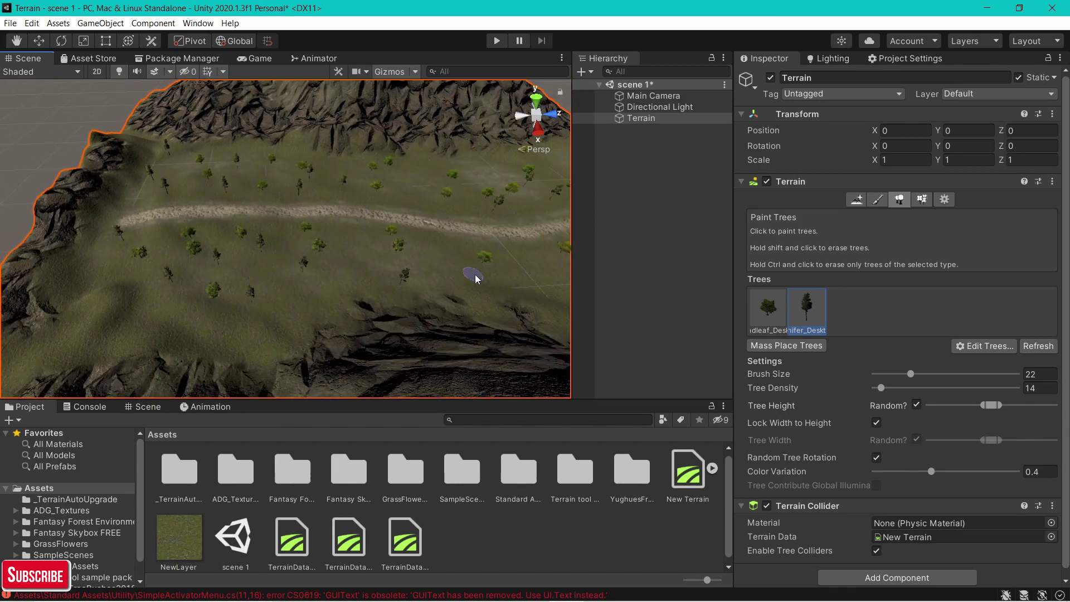
{"action": "scroll", "coordinate": [341, 232], "scroll_direction": "up", "scroll_amount": 3}
{"action": "left_click", "coordinate": [179, 229]}
{"action": "left_click", "coordinate": [116, 215]}
{"action": "left_click", "coordinate": [197, 253]}
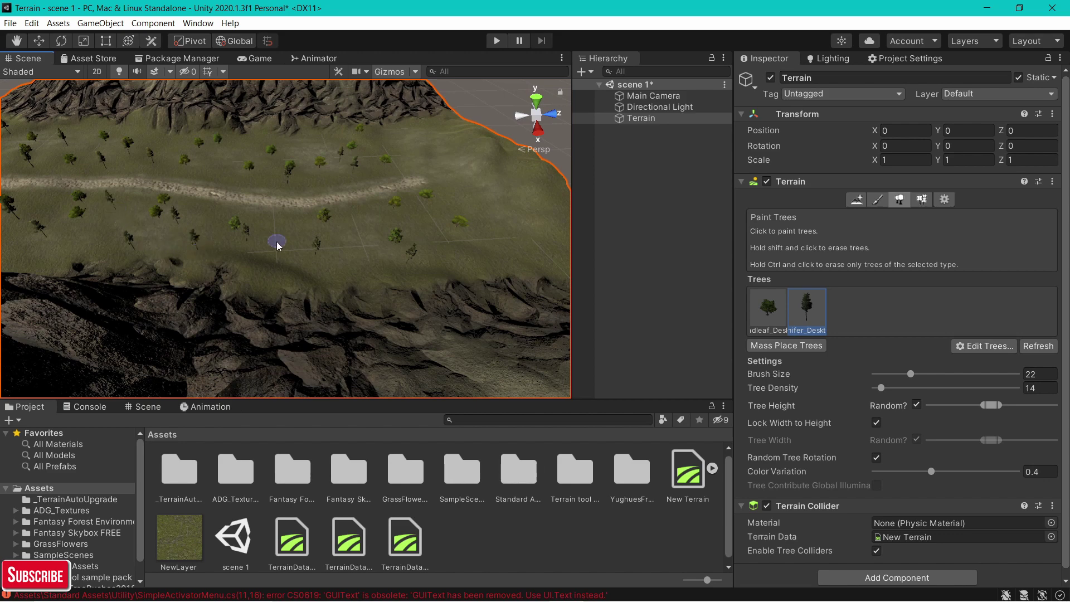
Fill the remaining gaps near the mountain foot and both ends of the path with scattered conifers
{"action": "right_click_drag", "start_coordinate": [277, 243], "coordinate": [294, 230]}
{"action": "scroll", "coordinate": [290, 232], "scroll_direction": "up", "scroll_amount": 3}
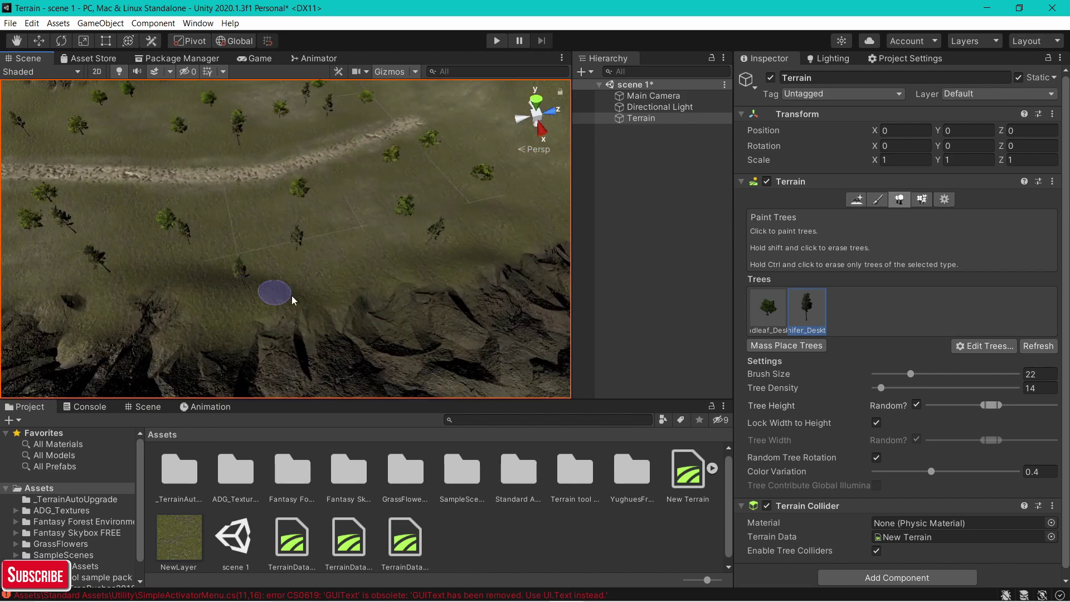
{"action": "scroll", "coordinate": [143, 210], "scroll_direction": "down", "scroll_amount": 3}
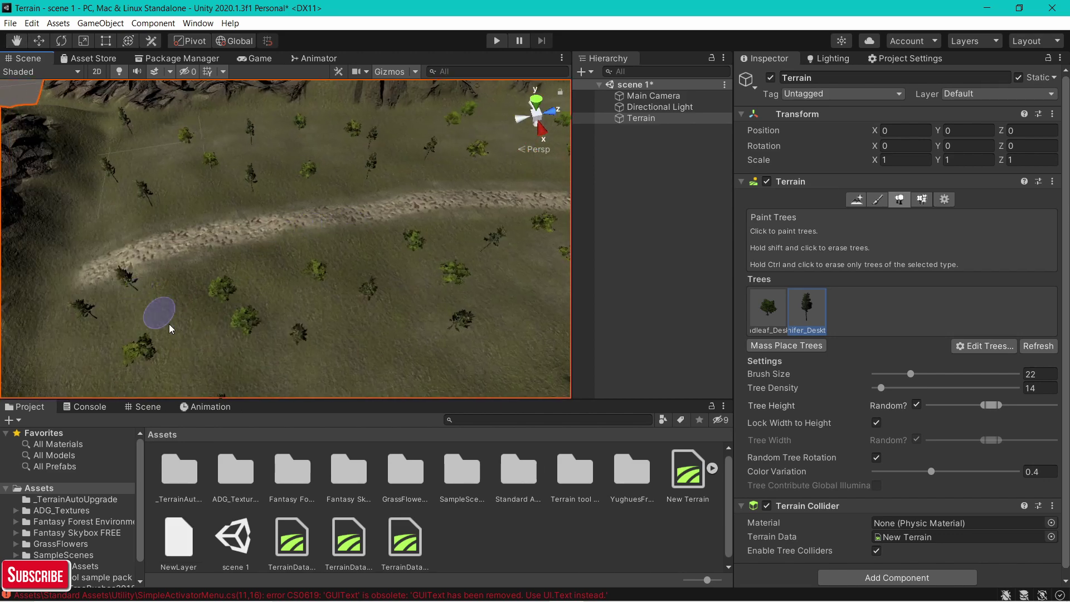
{"action": "middle_click_drag", "start_coordinate": [155, 315], "coordinate": [229, 309]}
{"action": "scroll", "coordinate": [214, 271], "scroll_direction": "up", "scroll_amount": 2}
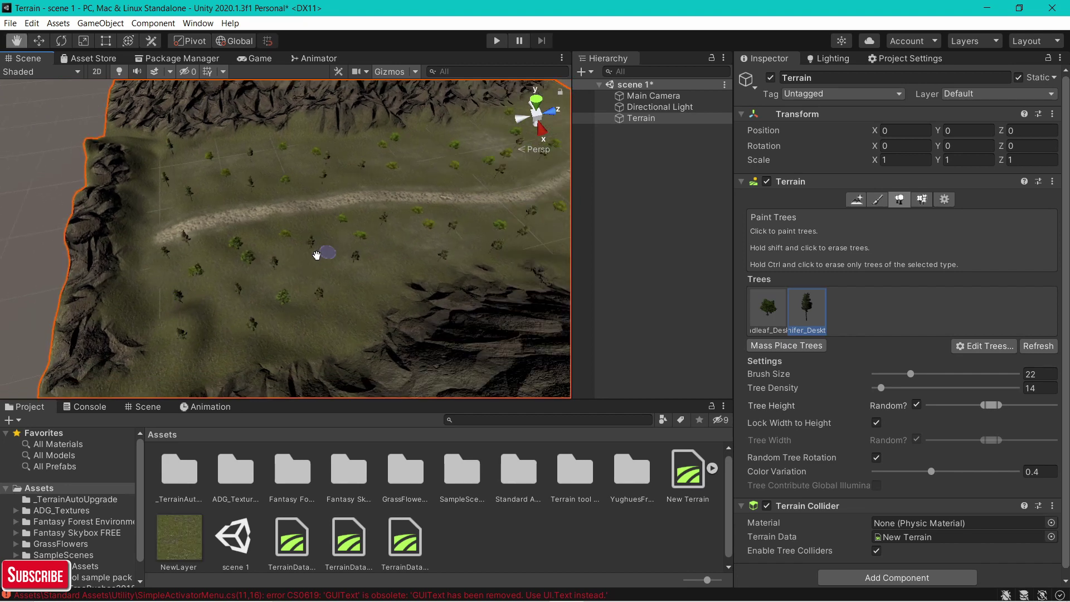
{"action": "middle_click_drag", "start_coordinate": [434, 193], "coordinate": [219, 232]}
{"action": "mouse_move", "coordinate": [219, 232]}
{"action": "left_mouse_down"}
{"action": "mouse_move", "coordinate": [312, 162]}
{"action": "mouse_move", "coordinate": [388, 174]}
{"action": "mouse_move", "coordinate": [401, 199]}
{"action": "left_mouse_up"}
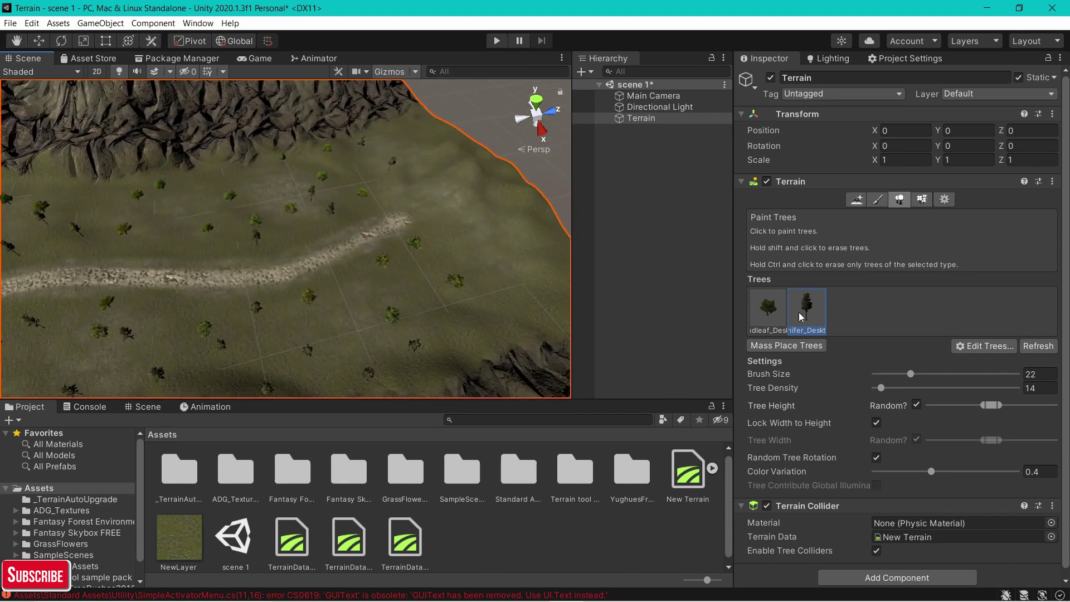
Set Color Variation to 1, paint a conifer beyond the path's end and inspect the trees' colours up close
{"action": "left_click_drag", "start_coordinate": [934, 473], "coordinate": [1028, 478]}
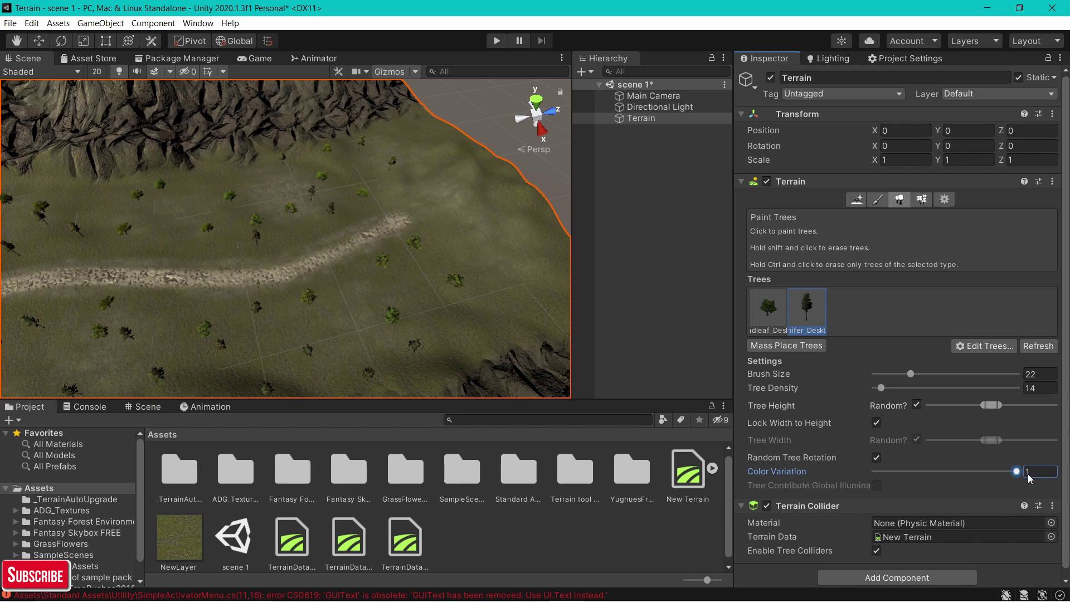
{"action": "left_click_drag", "start_coordinate": [404, 197], "coordinate": [460, 234]}
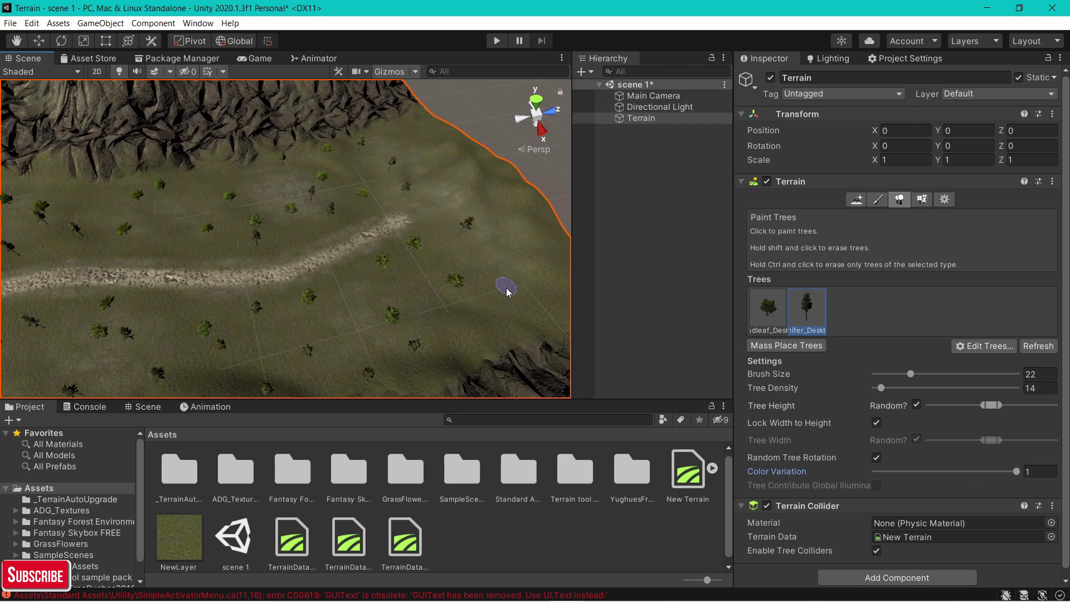
{"action": "scroll", "coordinate": [249, 231], "scroll_direction": "up", "scroll_amount": 3}
{"action": "middle_click_drag", "start_coordinate": [252, 232], "coordinate": [330, 225]}
{"action": "right_click_drag", "start_coordinate": [329, 225], "coordinate": [332, 213]}
{"action": "scroll", "coordinate": [363, 259], "scroll_direction": "up", "scroll_amount": 5}
{"action": "scroll", "coordinate": [356, 251], "scroll_direction": "up", "scroll_amount": 2}
{"action": "scroll", "coordinate": [332, 212], "scroll_direction": "down", "scroll_amount": 4}
{"action": "middle_click_drag", "start_coordinate": [332, 213], "coordinate": [309, 210]}
{"action": "scroll", "coordinate": [309, 211], "scroll_direction": "down", "scroll_amount": 3}
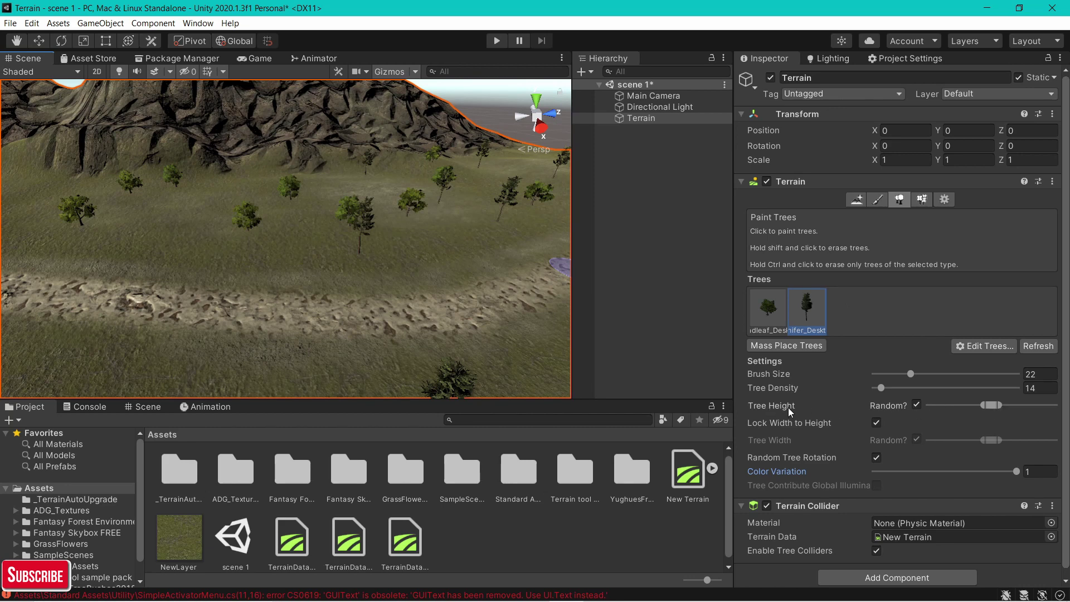
Raise the random Tree Height range to its upper end and place taller conifers and a taller broadleaf beside the path
{"action": "mouse_move", "coordinate": [1000, 405]}
{"action": "left_mouse_down"}
{"action": "mouse_move", "coordinate": [1056, 405]}
{"action": "mouse_move", "coordinate": [995, 405]}
{"action": "mouse_move", "coordinate": [1012, 406]}
{"action": "left_mouse_up"}
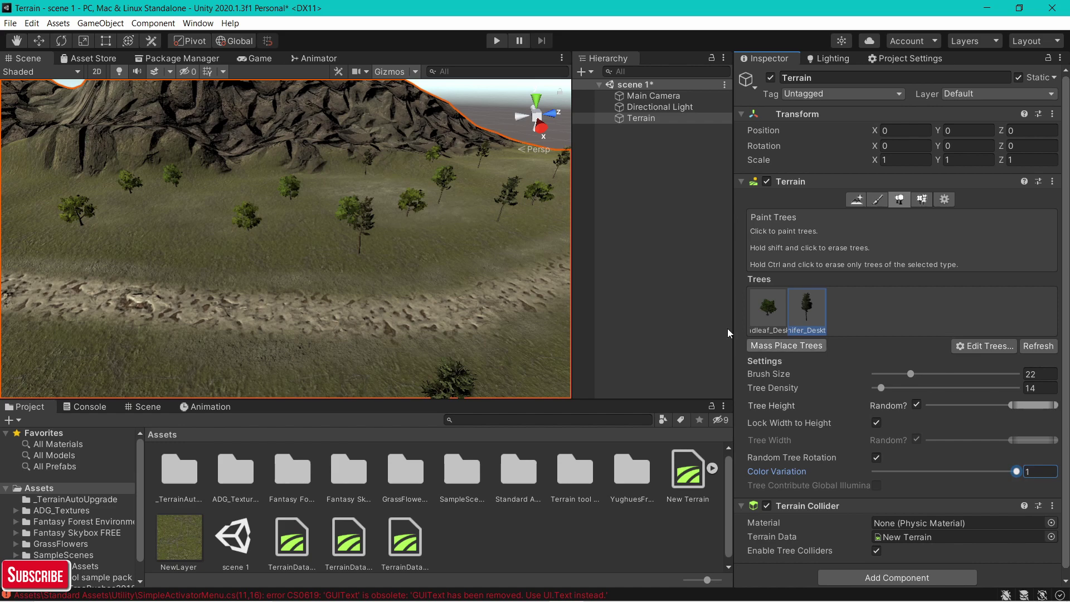
{"action": "left_click", "coordinate": [228, 259]}
{"action": "middle_click_drag", "start_coordinate": [182, 262], "coordinate": [232, 271]}
{"action": "left_click", "coordinate": [232, 270]}
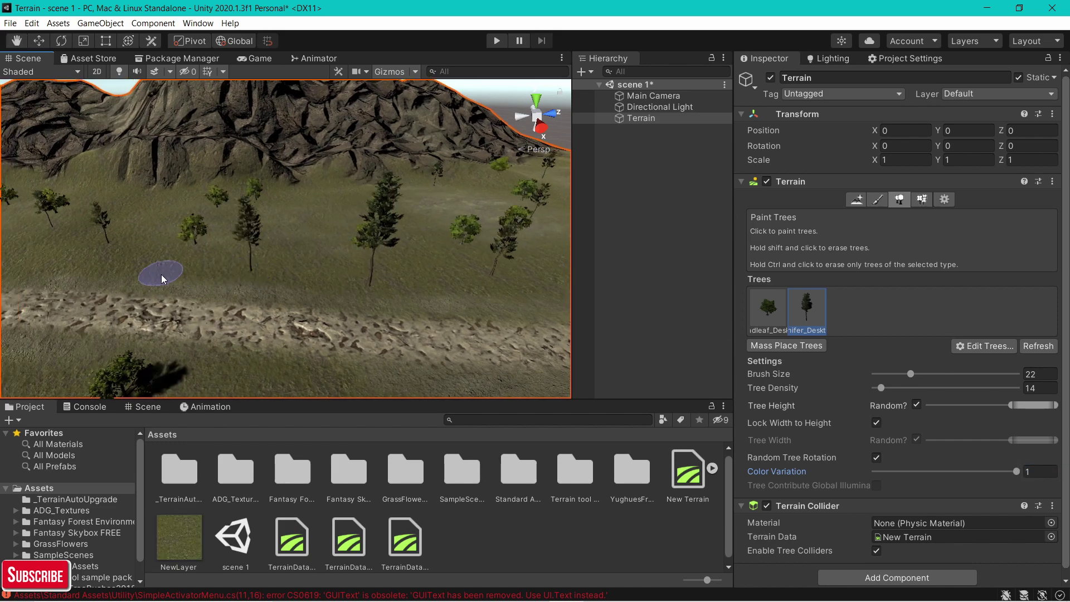
{"action": "left_click", "coordinate": [783, 309]}
{"action": "scroll", "coordinate": [167, 273], "scroll_direction": "down", "scroll_amount": 3}
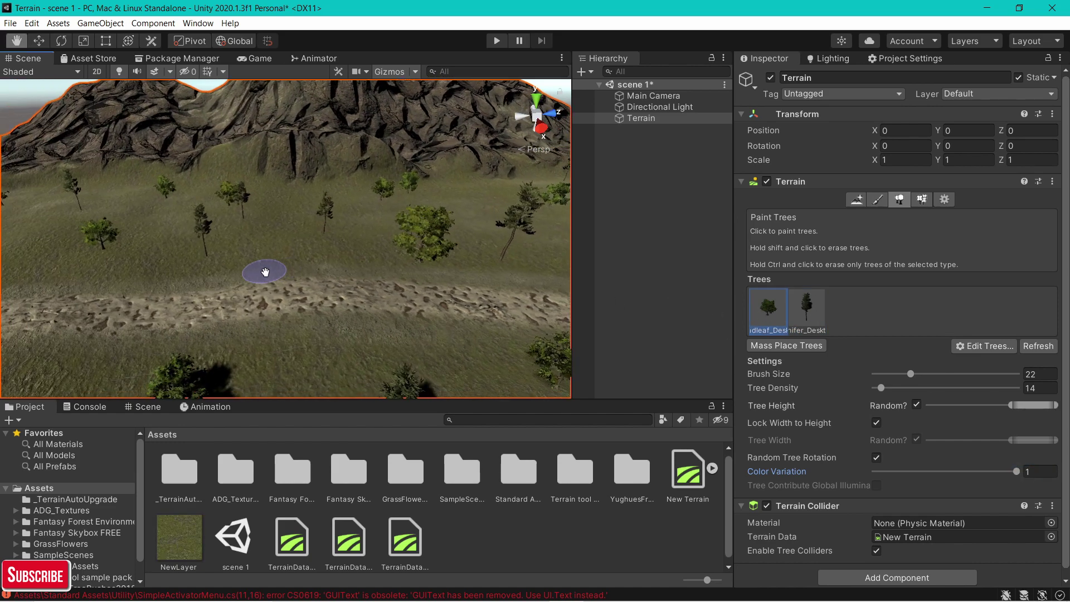
Paint additional large broadleaf trees on the grass on the side of the path away from the mountain
{"action": "middle_click_drag", "start_coordinate": [194, 272], "coordinate": [276, 310]}
{"action": "scroll", "coordinate": [319, 340], "scroll_direction": "down", "scroll_amount": 2}
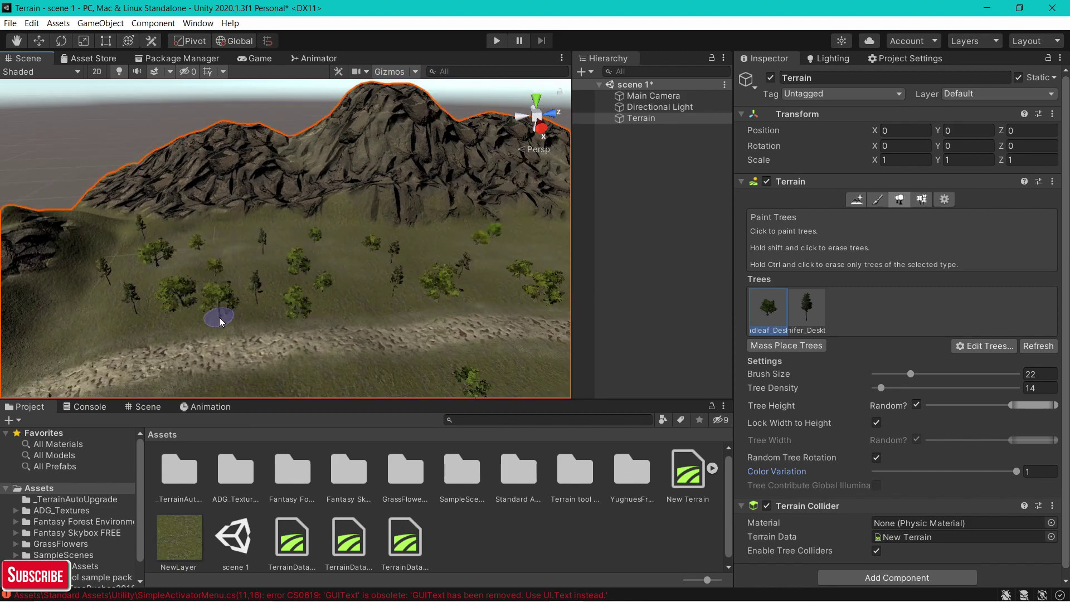
{"action": "scroll", "coordinate": [329, 294], "scroll_direction": "up", "scroll_amount": 3}
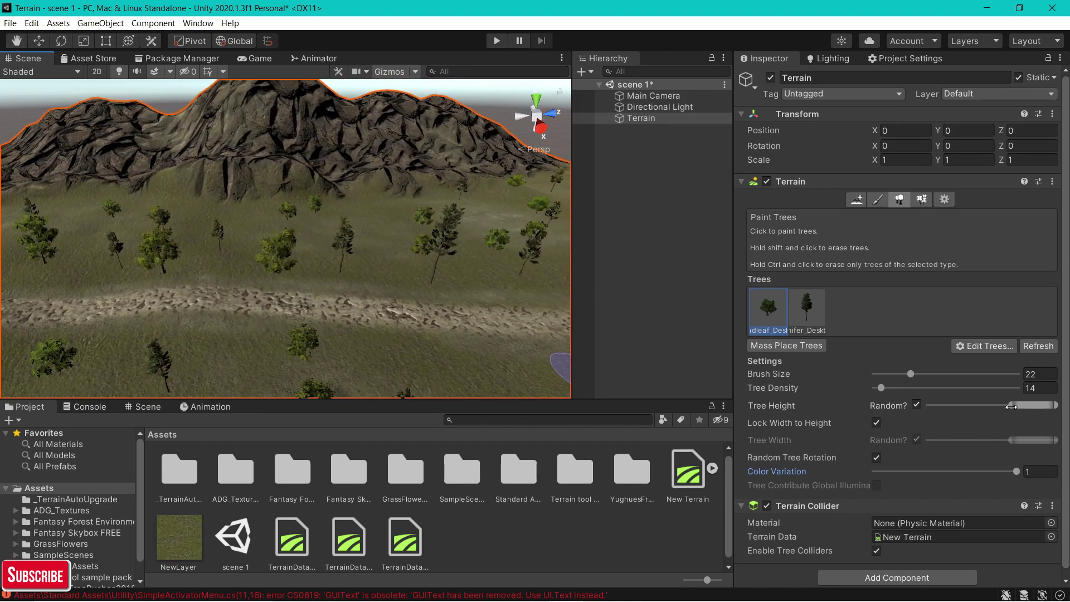
{"action": "scroll", "coordinate": [403, 296], "scroll_direction": "down", "scroll_amount": 5}
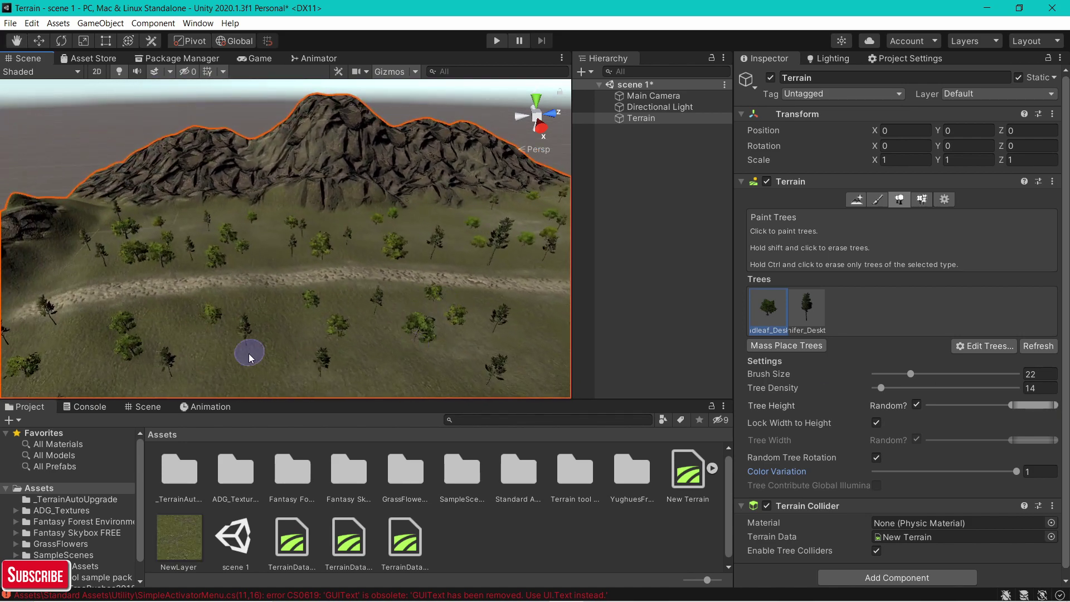
{"action": "middle_click_drag", "start_coordinate": [249, 353], "coordinate": [395, 346]}
{"action": "scroll", "coordinate": [471, 316], "scroll_direction": "down", "scroll_amount": 4}
{"action": "middle_click_drag", "start_coordinate": [470, 315], "coordinate": [384, 351]}
{"action": "scroll", "coordinate": [432, 285], "scroll_direction": "up", "scroll_amount": 4}
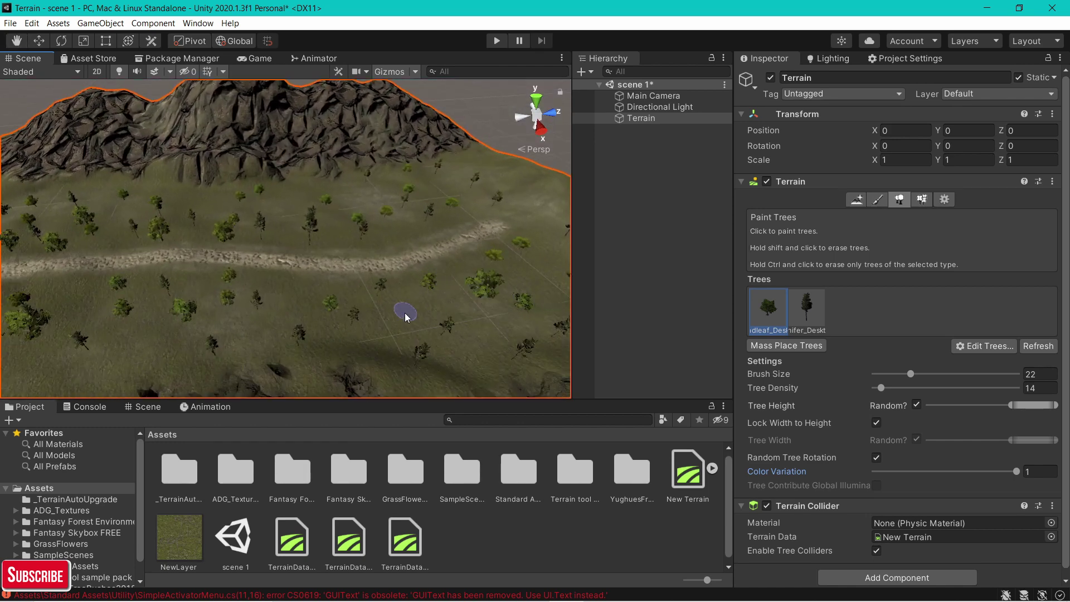
Select the conifer and paint tall conifers among the broadleaf trees along the path
{"action": "left_click", "coordinate": [791, 313]}
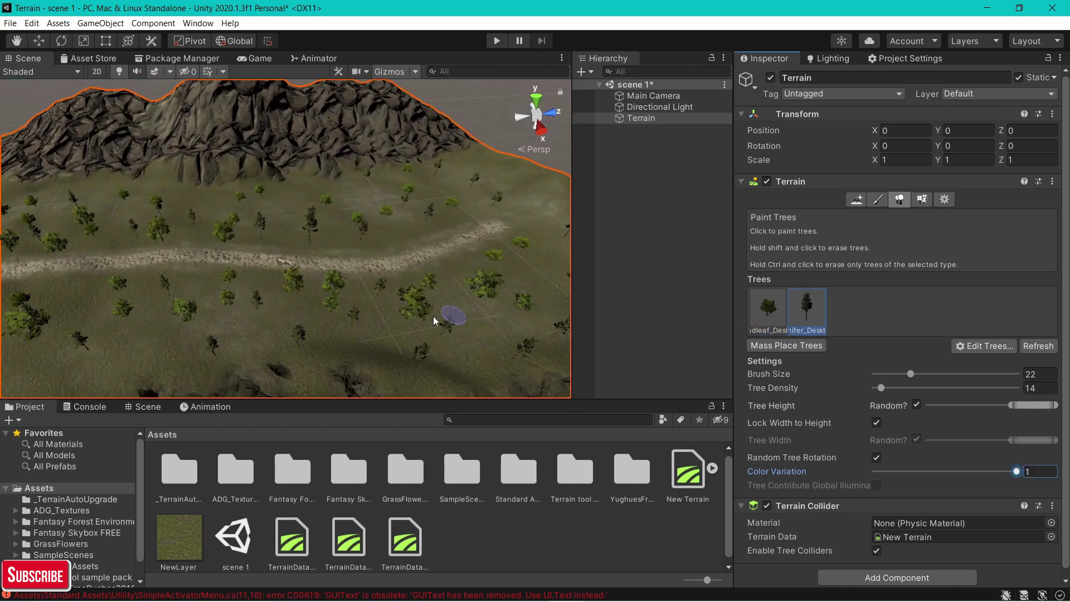
{"action": "scroll", "coordinate": [217, 297], "scroll_direction": "up", "scroll_amount": 2}
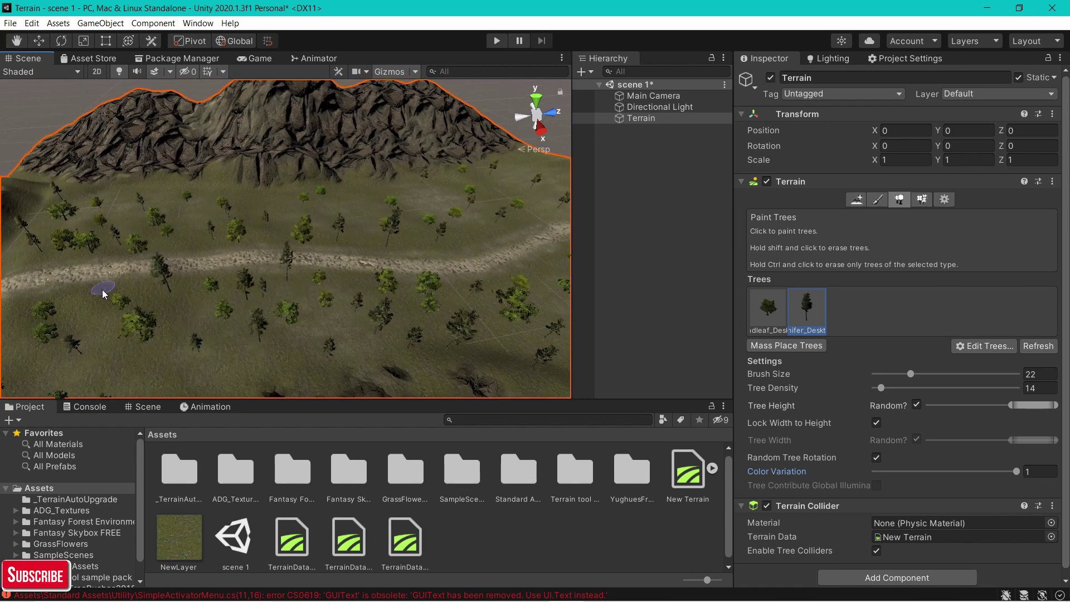
{"action": "middle_click_drag", "start_coordinate": [96, 293], "coordinate": [153, 301]}
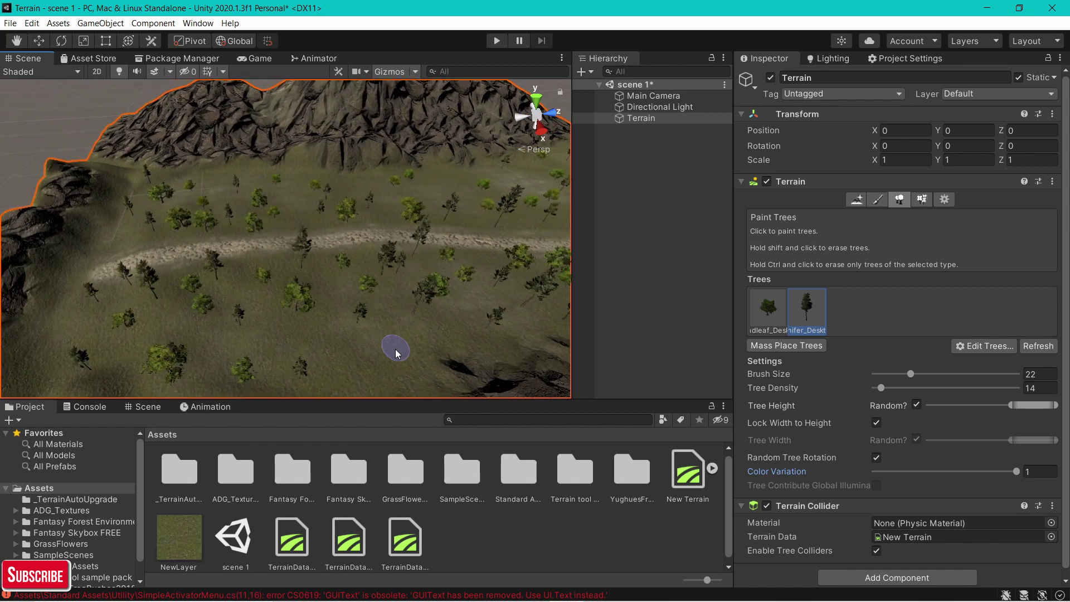
{"action": "mouse_move", "coordinate": [394, 351]}
{"action": "middle_mouse_down"}
{"action": "mouse_move", "coordinate": [393, 291]}
{"action": "mouse_move", "coordinate": [266, 296]}
{"action": "middle_mouse_up"}
{"action": "right_click_drag", "start_coordinate": [331, 227], "coordinate": [382, 268]}
{"action": "scroll", "coordinate": [383, 182], "scroll_direction": "up", "scroll_amount": 3}
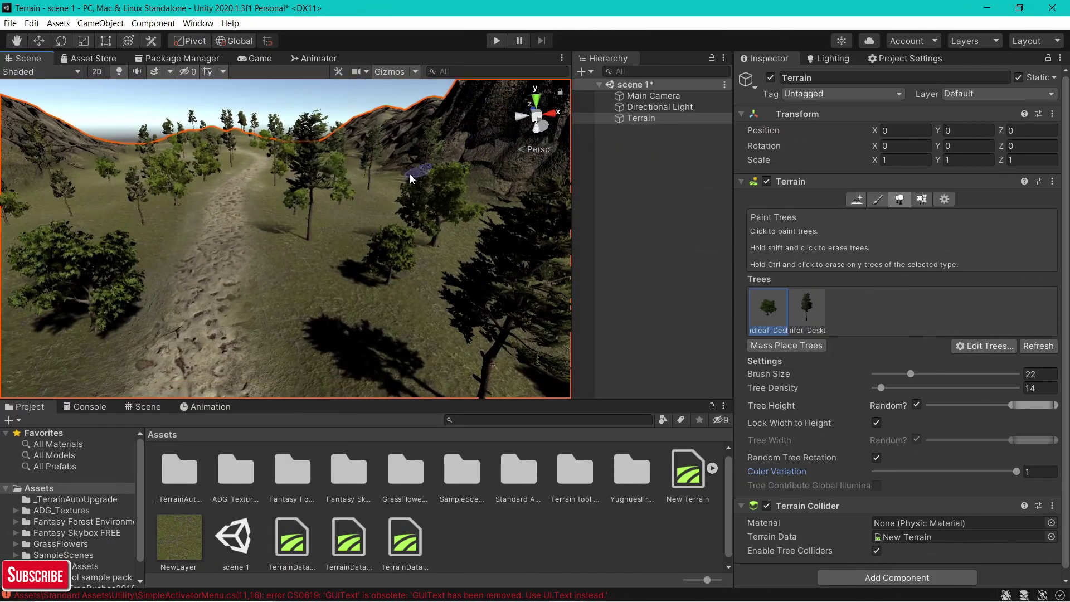
Inspect the trees along the path from near ground level and from above
{"action": "scroll", "coordinate": [410, 178], "scroll_direction": "down", "scroll_amount": 5}
{"action": "right_click_drag", "start_coordinate": [409, 176], "coordinate": [370, 179]}
{"action": "scroll", "coordinate": [357, 207], "scroll_direction": "up", "scroll_amount": 3}
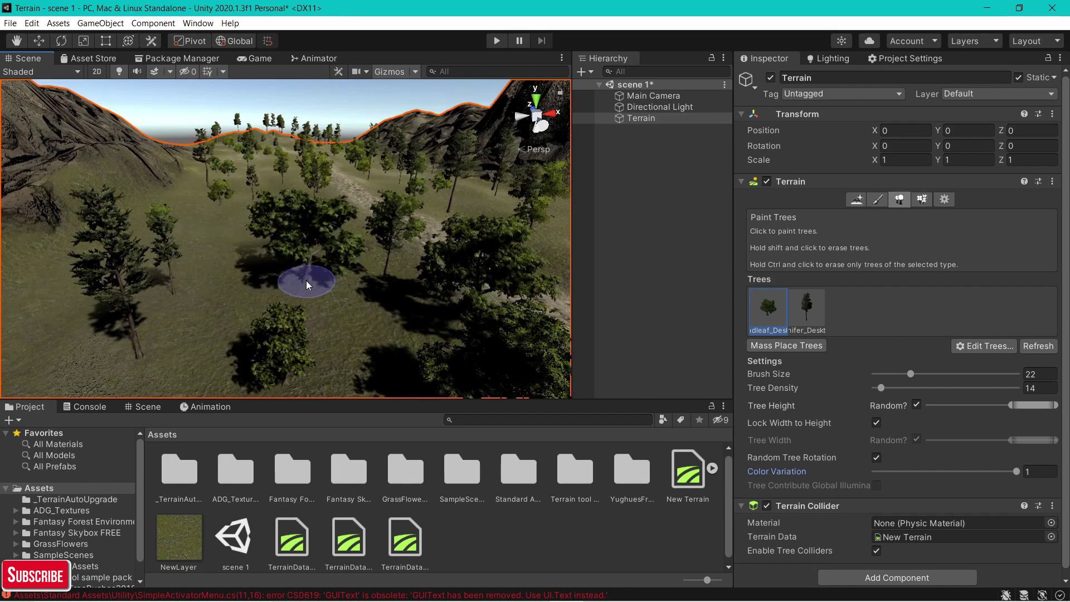
{"action": "scroll", "coordinate": [306, 280], "scroll_direction": "up", "scroll_amount": 4}
{"action": "mouse_move", "coordinate": [289, 256]}
{"action": "right_mouse_down"}
{"action": "mouse_move", "coordinate": [262, 274]}
{"action": "mouse_move", "coordinate": [273, 262]}
{"action": "right_mouse_up"}
{"action": "scroll", "coordinate": [278, 243], "scroll_direction": "down", "scroll_amount": 10}
{"action": "scroll", "coordinate": [279, 294], "scroll_direction": "up", "scroll_amount": 3}
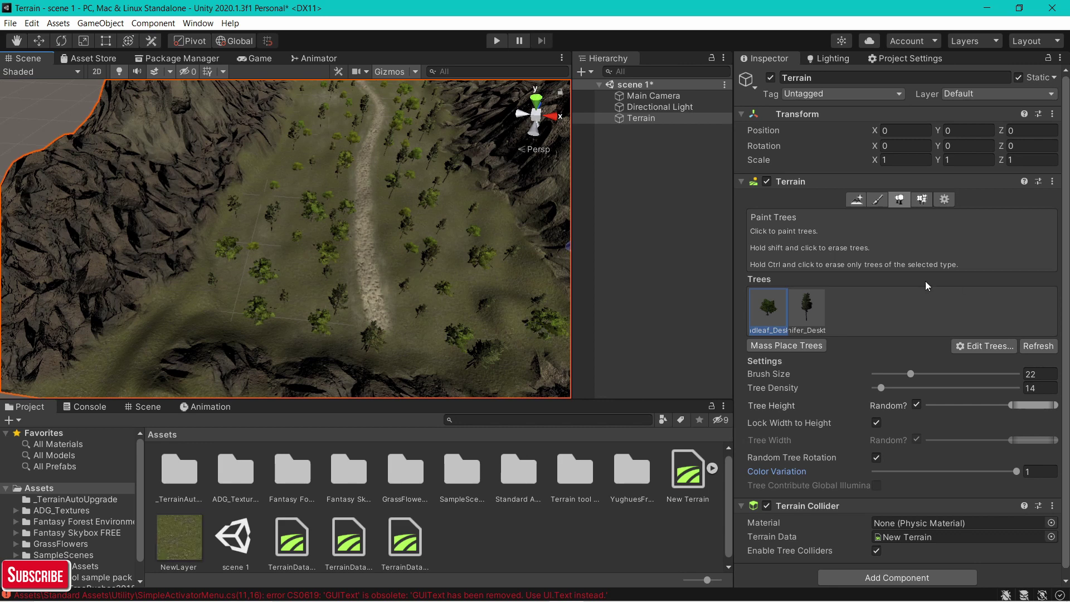
Switch the terrain to detail painting and start adding a grass texture
{"action": "left_click", "coordinate": [923, 201]}
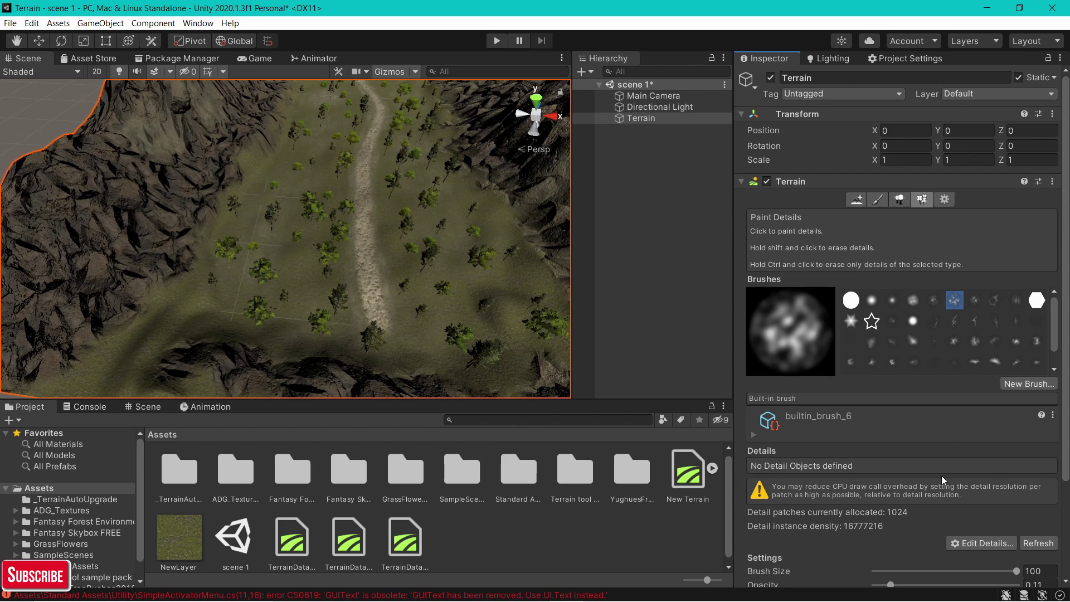
{"action": "scroll", "coordinate": [941, 476], "scroll_direction": "down", "scroll_amount": 2}
{"action": "left_click", "coordinate": [999, 422]}
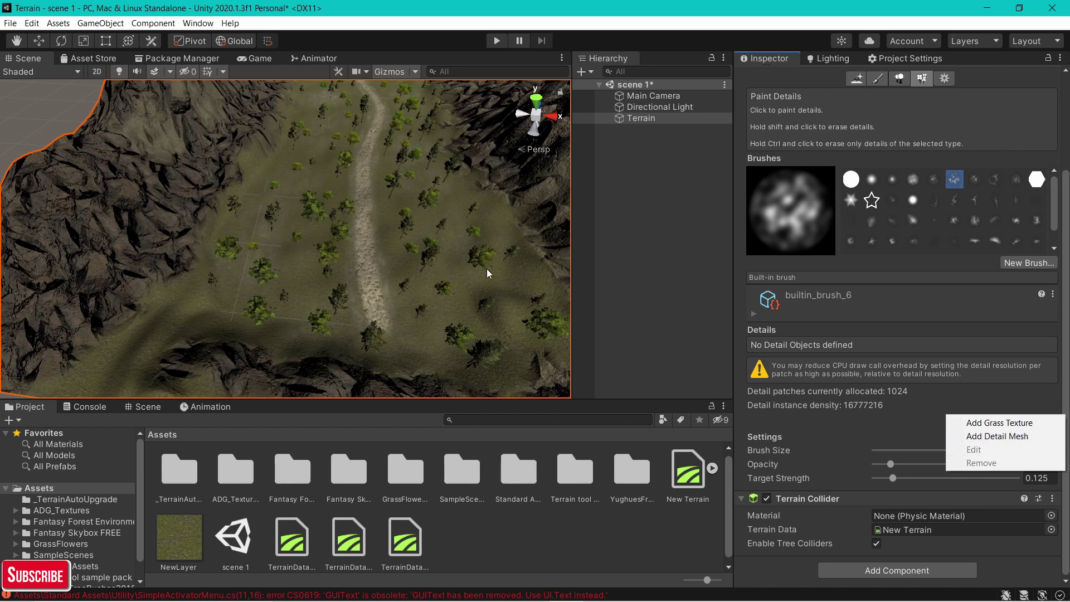
{"action": "left_click", "coordinate": [997, 423]}
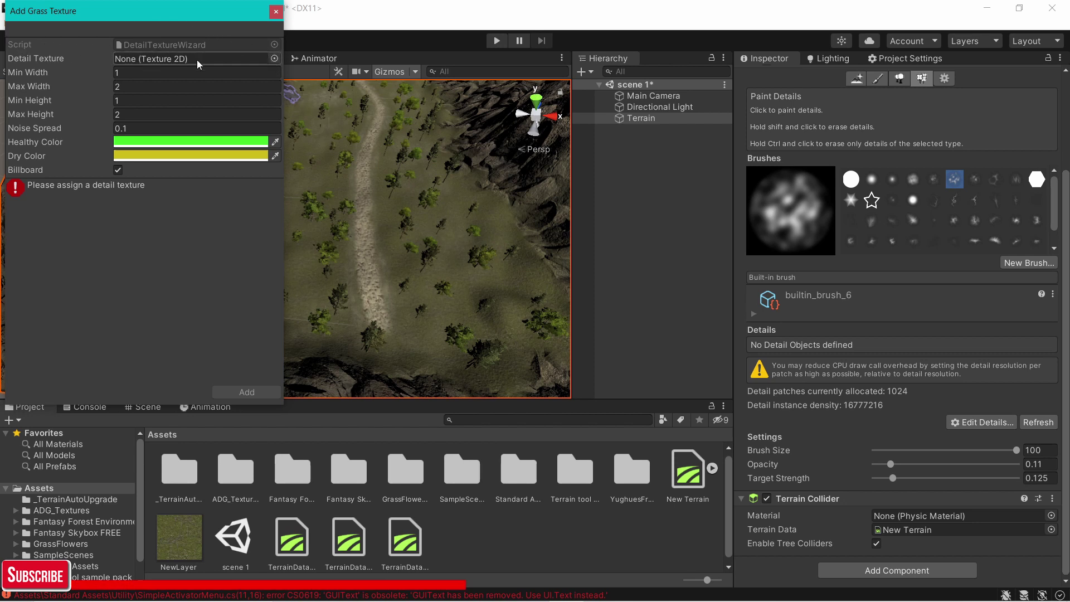
Search the textures for "grass" and assign grassmesh as the detail texture
{"action": "left_click", "coordinate": [275, 59]}
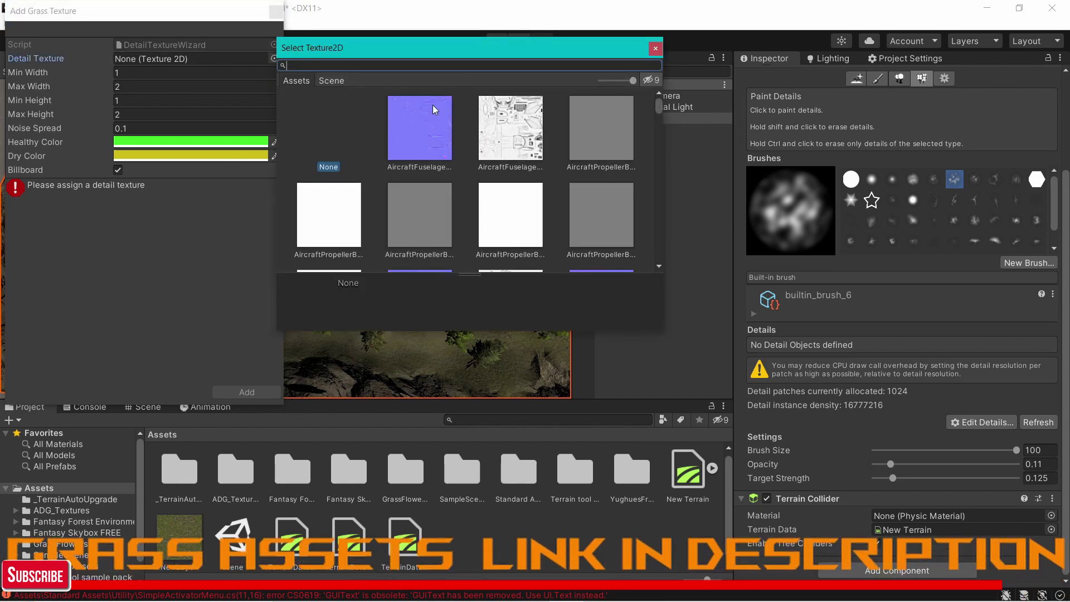
{"action": "type", "text": "grass"}
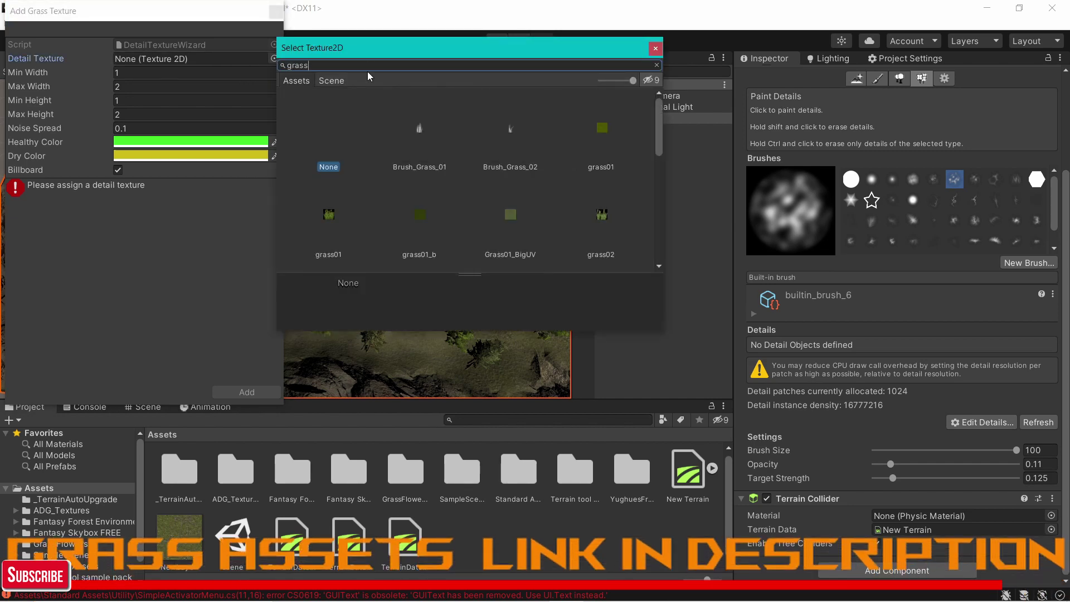
{"action": "scroll", "coordinate": [568, 142], "scroll_direction": "down", "scroll_amount": 3}
{"action": "scroll", "coordinate": [473, 142], "scroll_direction": "up", "scroll_amount": 3}
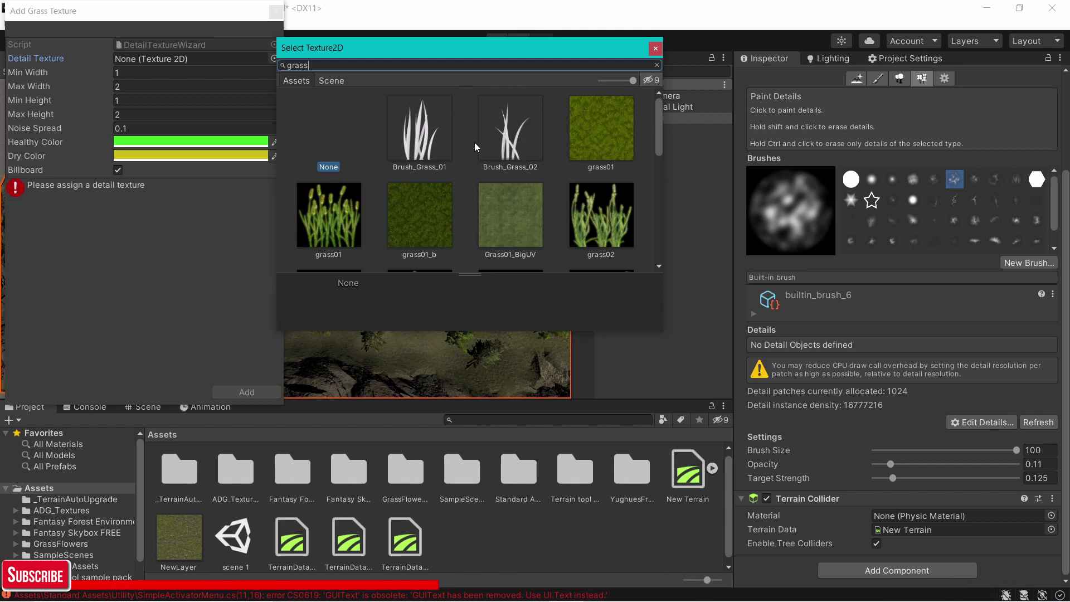
{"action": "scroll", "coordinate": [557, 139], "scroll_direction": "down", "scroll_amount": 5}
{"action": "scroll", "coordinate": [557, 139], "scroll_direction": "down", "scroll_amount": 4}
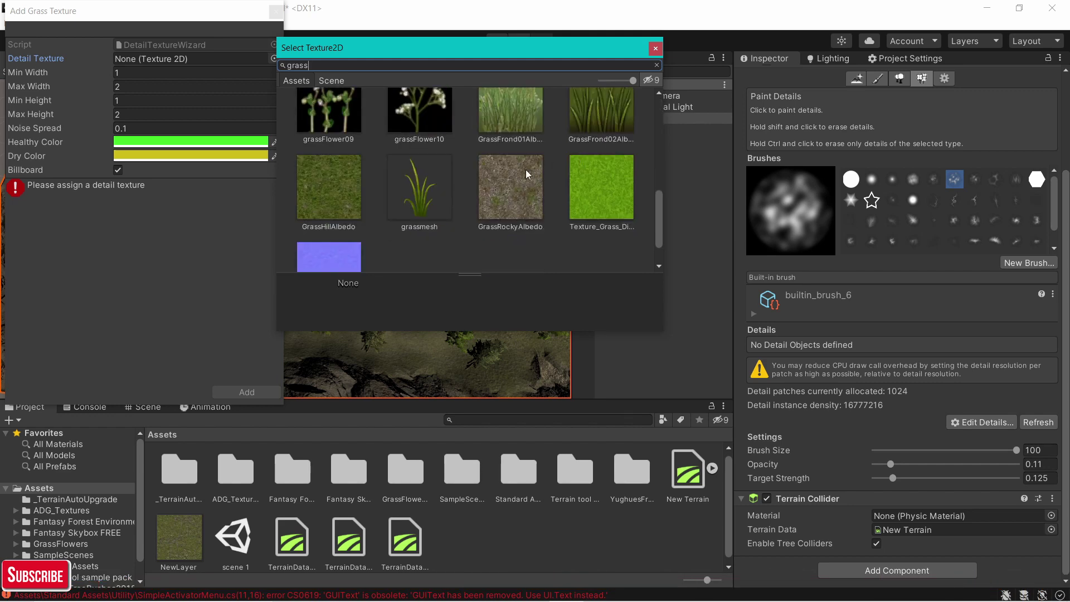
{"action": "left_click", "coordinate": [425, 199]}
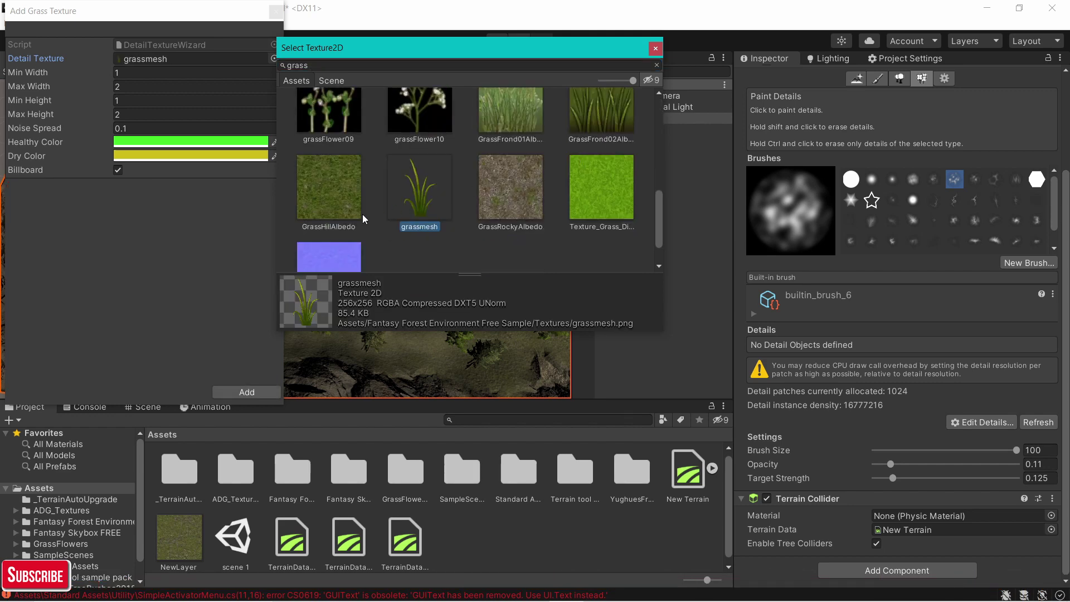
{"action": "double_click", "coordinate": [414, 178]}
Set the grass's Healthy Color to a darker green
{"action": "left_click", "coordinate": [172, 142]}
{"action": "left_click", "coordinate": [269, 228]}
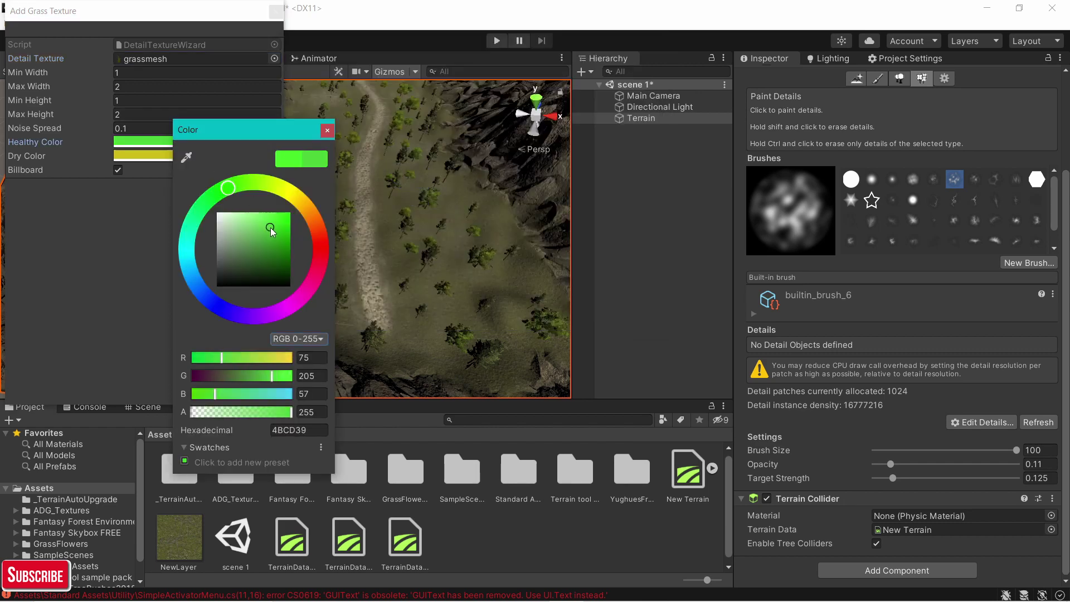
{"action": "left_click_drag", "start_coordinate": [270, 227], "coordinate": [283, 243]}
{"action": "left_click", "coordinate": [327, 130]}
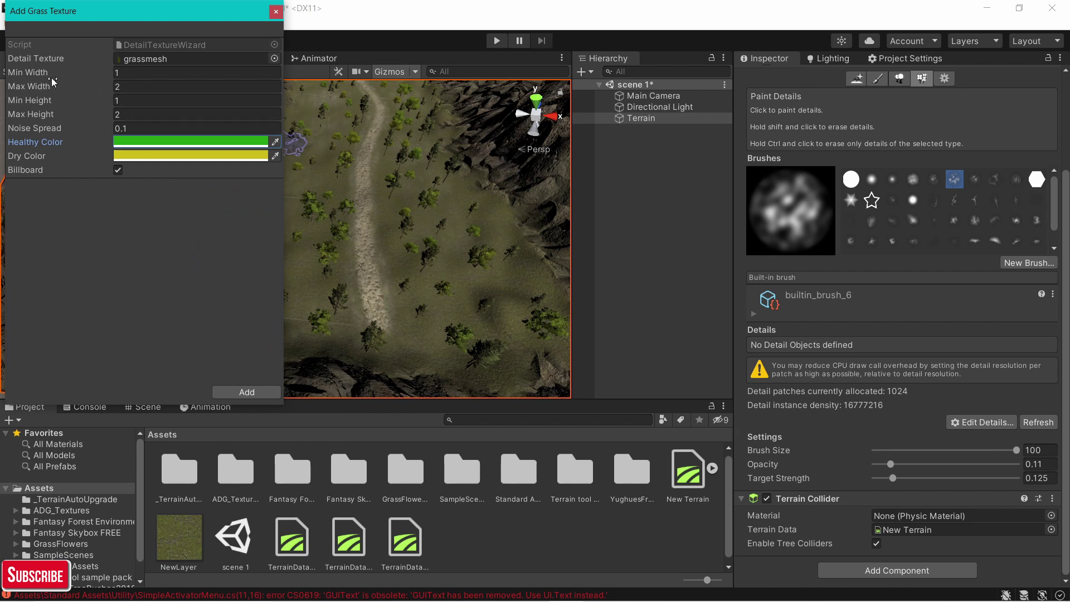
Set the grass's Max Width to 4.09, adjust its Max Height and add it to the terrain details
{"action": "left_click_drag", "start_coordinate": [109, 88], "coordinate": [122, 88]}
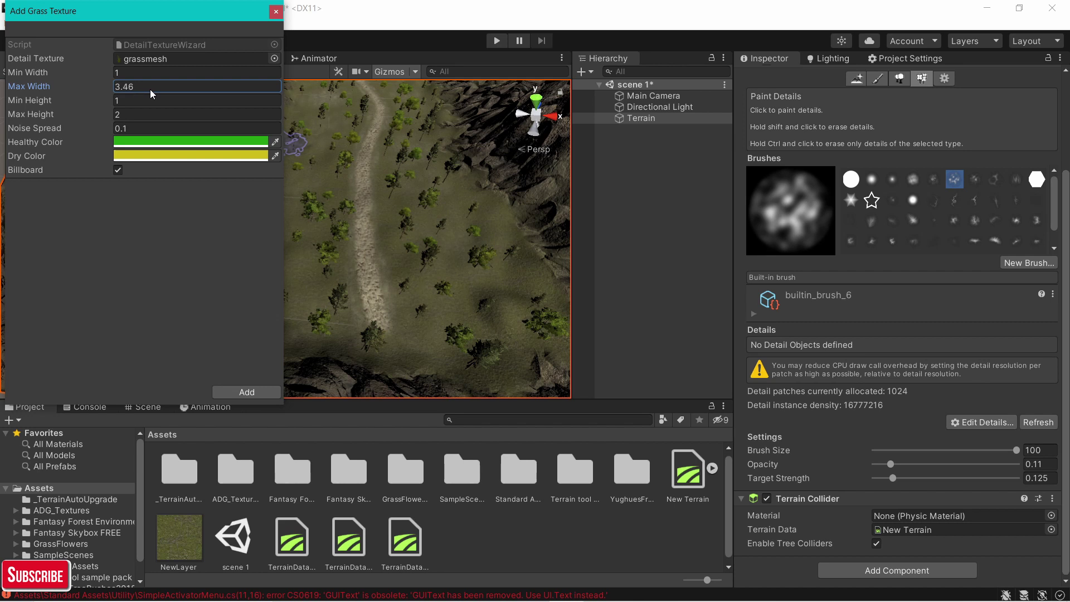
{"action": "left_click_drag", "start_coordinate": [162, 91], "coordinate": [164, 91]}
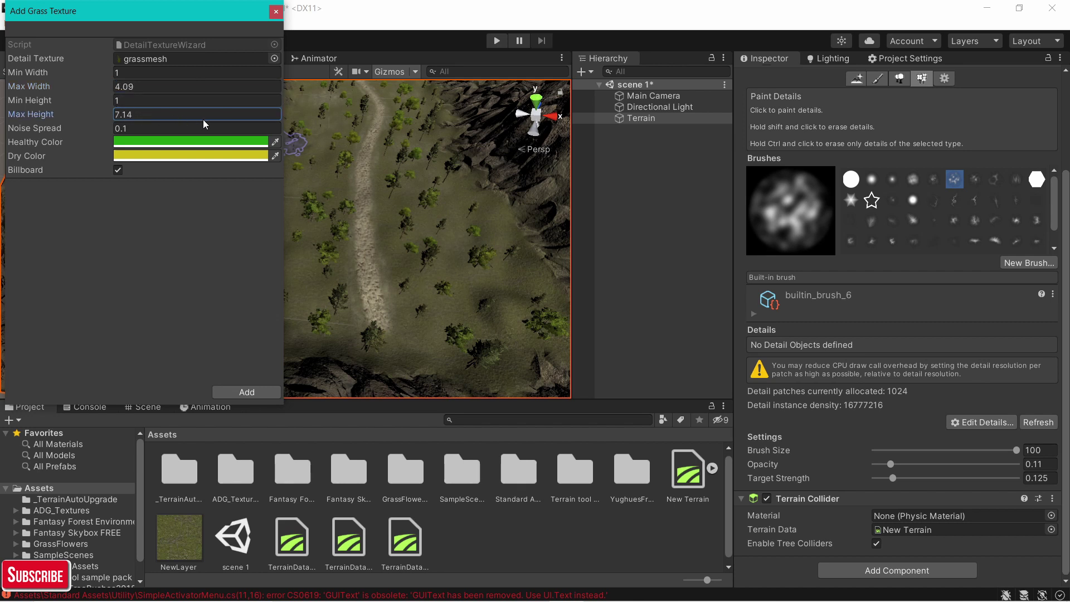
{"action": "left_click_drag", "start_coordinate": [203, 119], "coordinate": [166, 117]}
{"action": "left_click", "coordinate": [245, 392]}
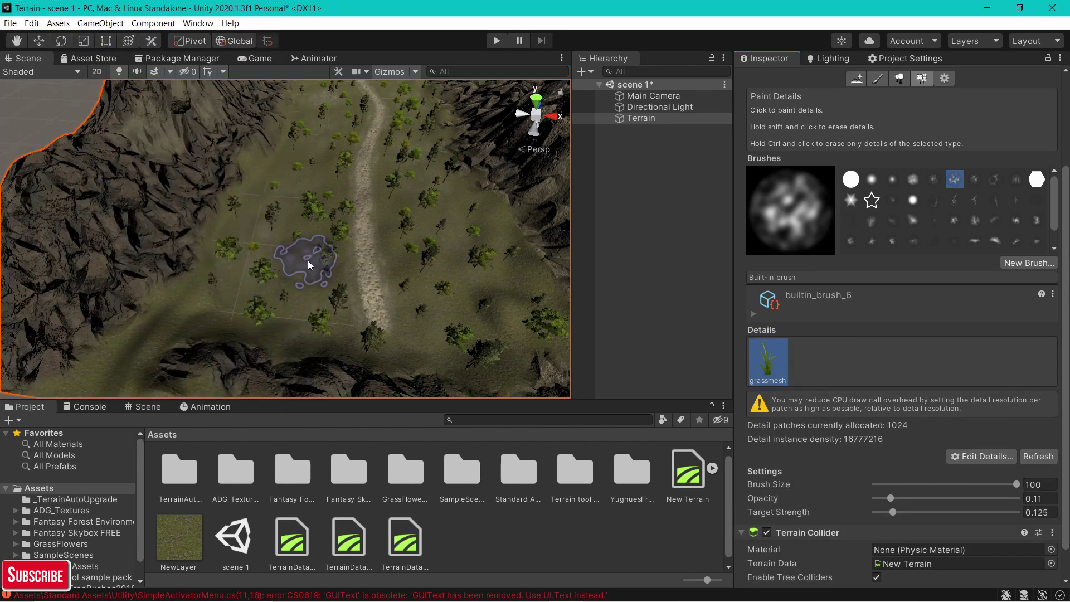
Choose the soft round brush builtin_brush_2 and paint a first patch of grassmesh between the trees beside the path
{"action": "scroll", "coordinate": [309, 261], "scroll_direction": "up", "scroll_amount": 5}
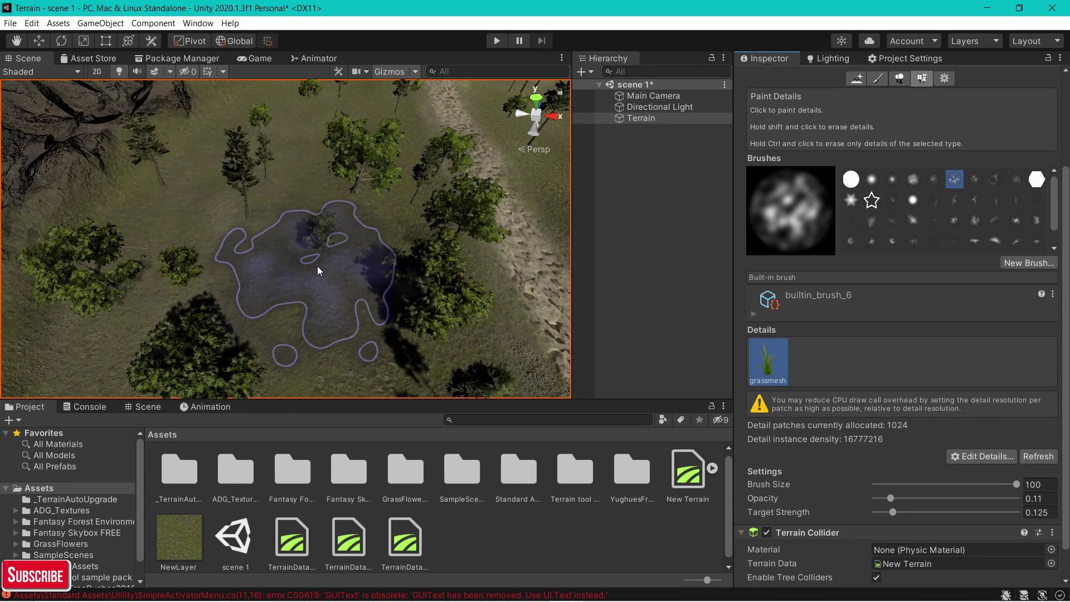
{"action": "left_click", "coordinate": [871, 179]}
{"action": "scroll", "coordinate": [342, 216], "scroll_direction": "up", "scroll_amount": 4}
{"action": "scroll", "coordinate": [342, 217], "scroll_direction": "down", "scroll_amount": 3}
{"action": "right_click_drag", "start_coordinate": [342, 217], "coordinate": [298, 155]}
{"action": "scroll", "coordinate": [307, 148], "scroll_direction": "down", "scroll_amount": 4}
{"action": "scroll", "coordinate": [306, 148], "scroll_direction": "up", "scroll_amount": 3}
{"action": "middle_click_drag", "start_coordinate": [307, 148], "coordinate": [270, 189]}
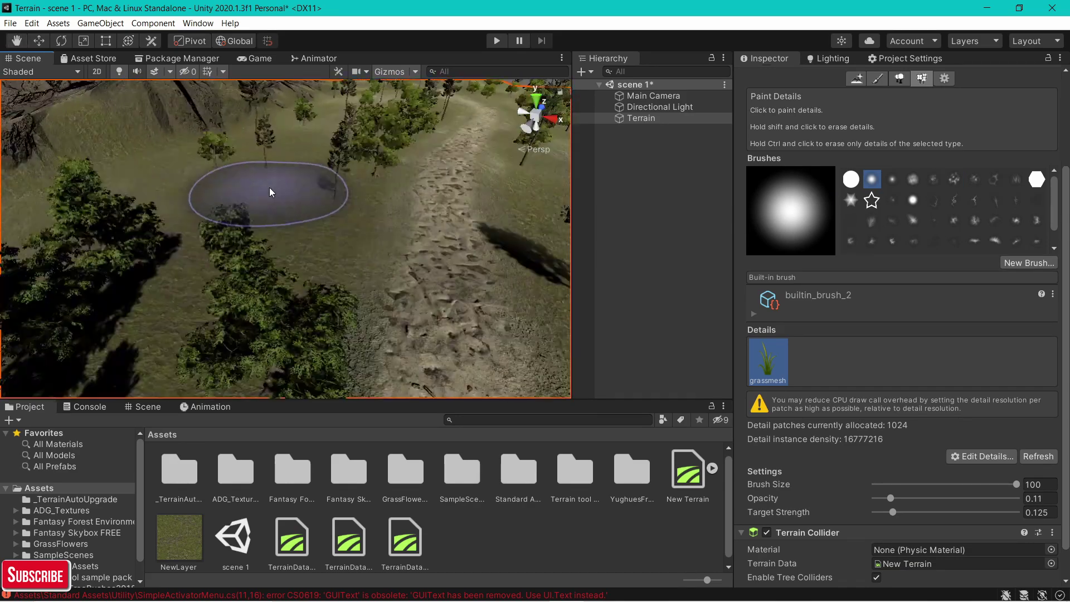
{"action": "scroll", "coordinate": [312, 172], "scroll_direction": "up", "scroll_amount": 4}
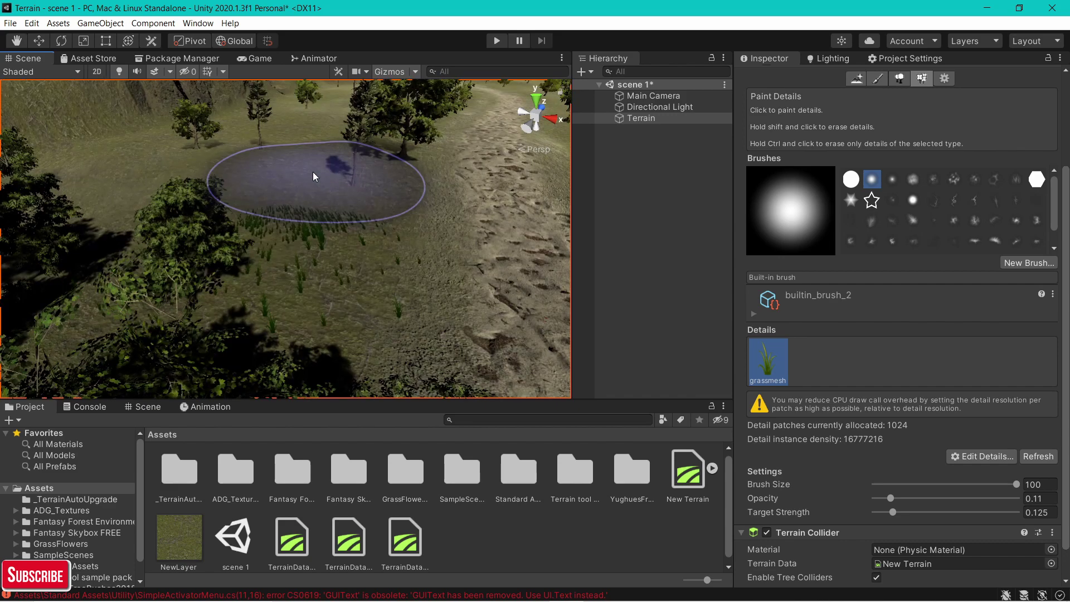
Paint over the grass patch beside the path until its tufts are dense, checking it at ground level
{"action": "scroll", "coordinate": [337, 156], "scroll_direction": "down", "scroll_amount": 5}
{"action": "right_click_drag", "start_coordinate": [297, 156], "coordinate": [296, 176]}
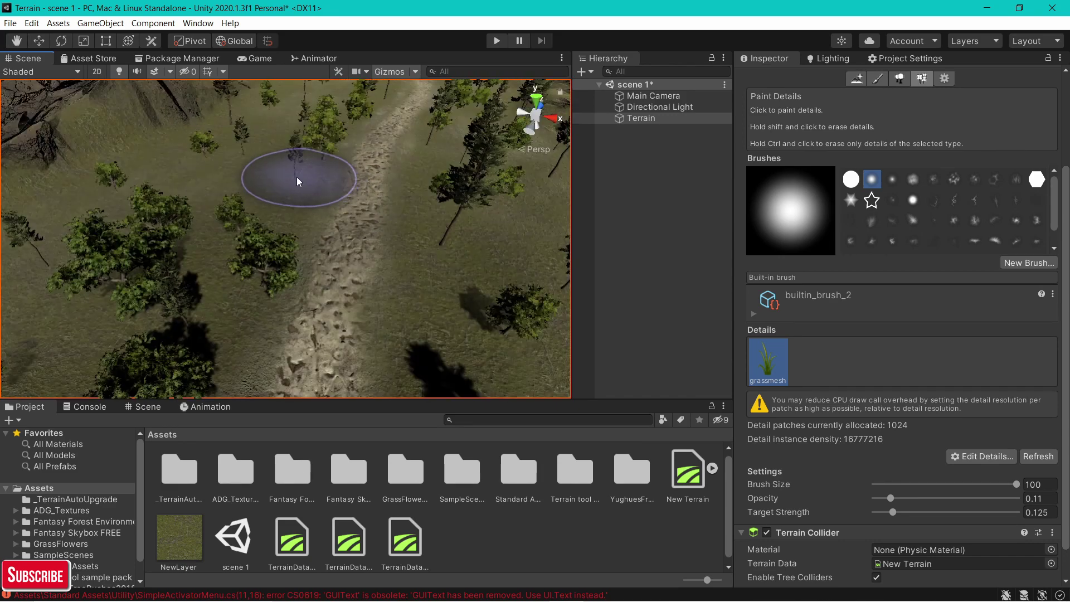
{"action": "scroll", "coordinate": [248, 174], "scroll_direction": "up", "scroll_amount": 2}
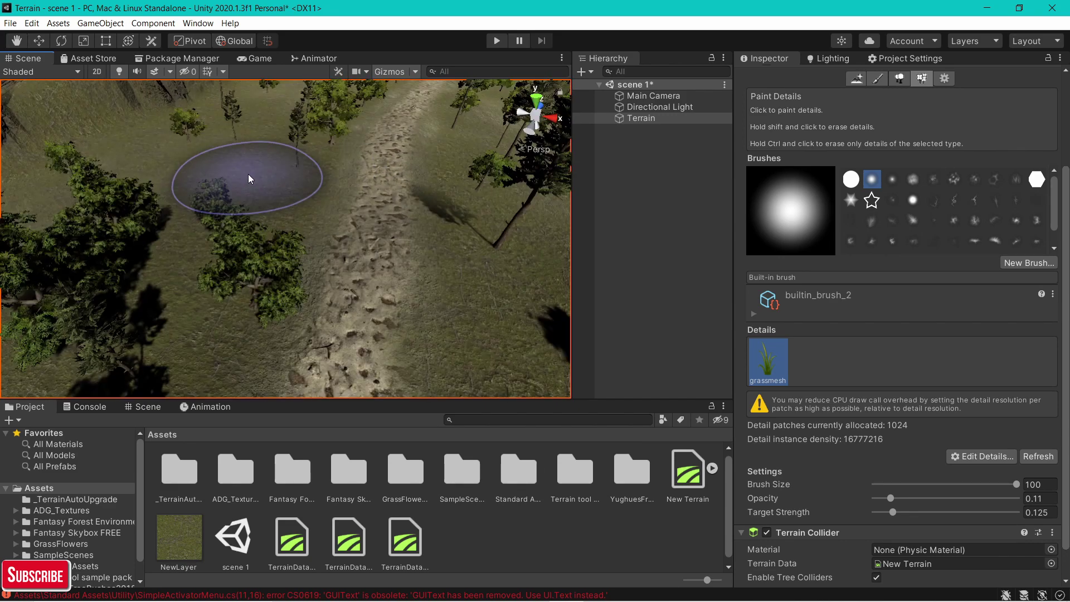
{"action": "scroll", "coordinate": [304, 146], "scroll_direction": "up", "scroll_amount": 7}
{"action": "right_click_drag", "start_coordinate": [303, 148], "coordinate": [286, 100]}
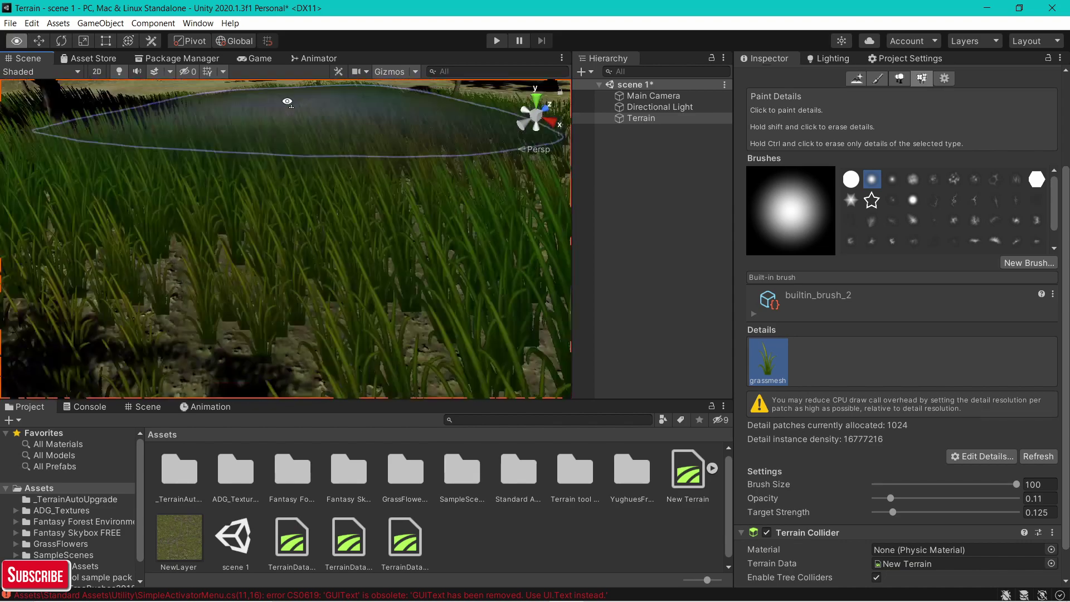
Inspect the painted grass patch from close up and from different directions
{"action": "scroll", "coordinate": [243, 81], "scroll_direction": "down", "scroll_amount": 6}
{"action": "scroll", "coordinate": [267, 87], "scroll_direction": "up", "scroll_amount": 6}
{"action": "scroll", "coordinate": [334, 99], "scroll_direction": "down", "scroll_amount": 6}
{"action": "scroll", "coordinate": [379, 105], "scroll_direction": "up", "scroll_amount": 4}
{"action": "middle_click_drag", "start_coordinate": [378, 105], "coordinate": [297, 103]}
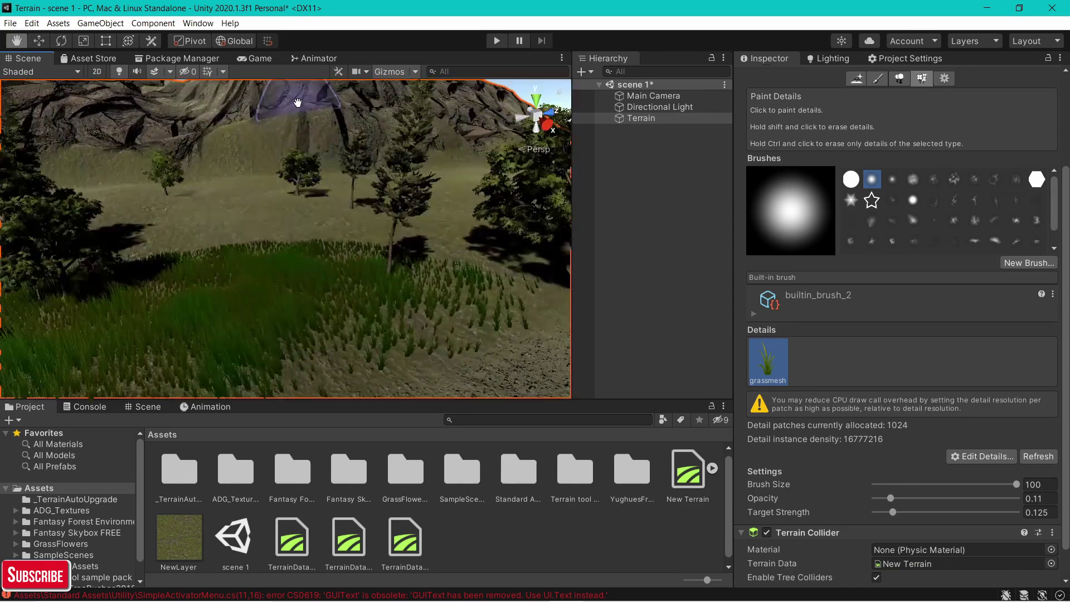
{"action": "scroll", "coordinate": [300, 102], "scroll_direction": "up", "scroll_amount": 5}
{"action": "mouse_move", "coordinate": [312, 102]}
{"action": "right_mouse_down"}
{"action": "mouse_move", "coordinate": [426, 115]}
{"action": "mouse_move", "coordinate": [390, 113]}
{"action": "mouse_move", "coordinate": [353, 156]}
{"action": "right_mouse_up"}
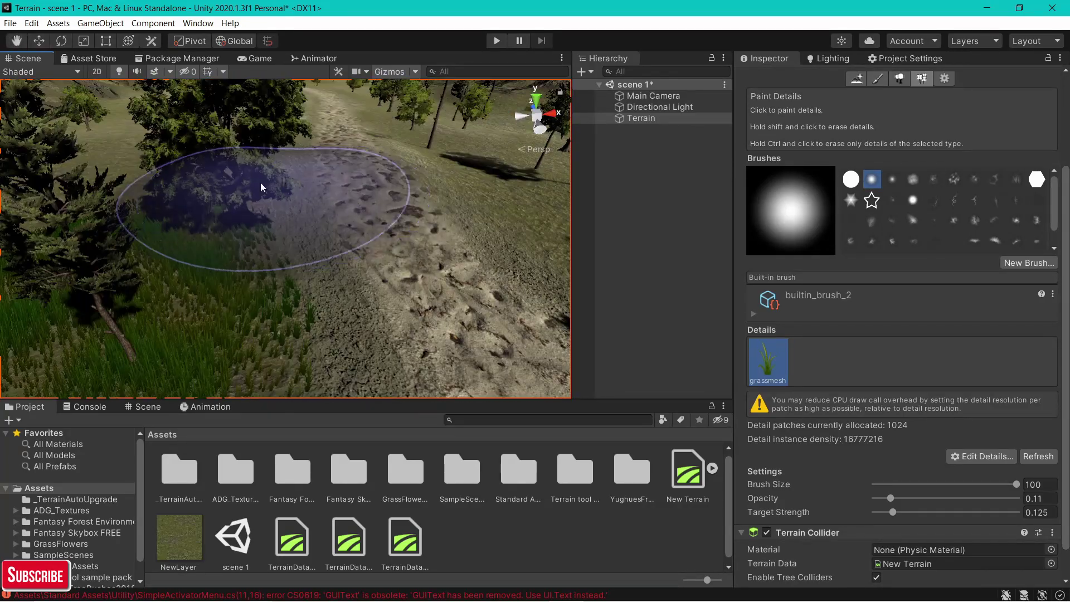
Extend the grass under the trees along the edge of the path
{"action": "mouse_move", "coordinate": [259, 182]}
{"action": "left_mouse_down"}
{"action": "mouse_move", "coordinate": [178, 206]}
{"action": "mouse_move", "coordinate": [262, 186]}
{"action": "left_mouse_up"}
{"action": "right_click_drag", "start_coordinate": [336, 159], "coordinate": [312, 152]}
{"action": "scroll", "coordinate": [301, 159], "scroll_direction": "up", "scroll_amount": 5}
{"action": "scroll", "coordinate": [300, 160], "scroll_direction": "down", "scroll_amount": 6}
{"action": "right_click_drag", "start_coordinate": [220, 145], "coordinate": [322, 172]}
{"action": "scroll", "coordinate": [322, 172], "scroll_direction": "up", "scroll_amount": 2}
{"action": "scroll", "coordinate": [155, 188], "scroll_direction": "down", "scroll_amount": 1}
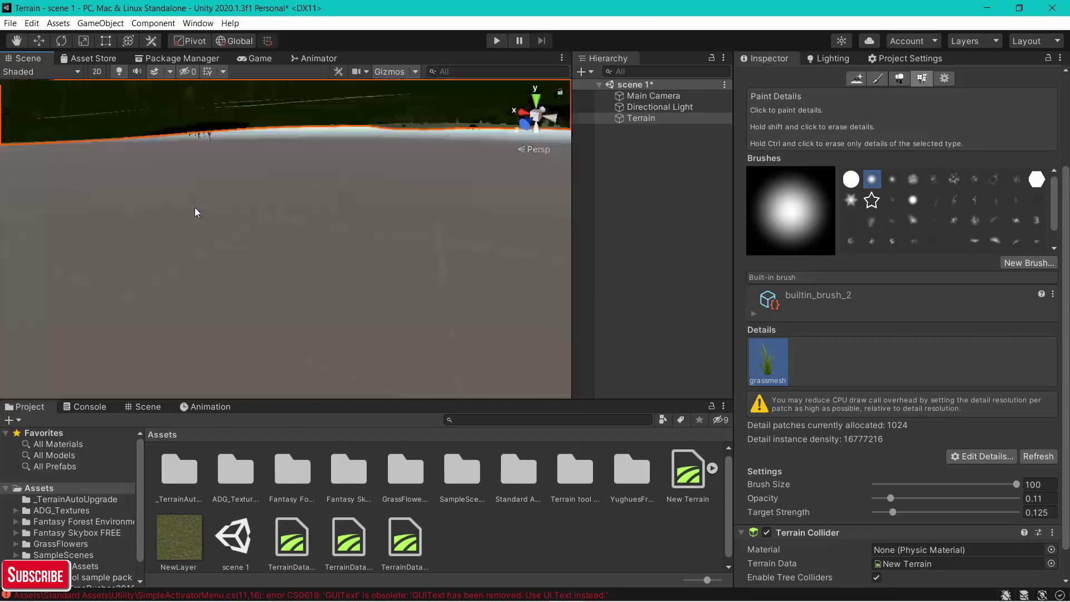
Paint more grass around the neighbouring trees and on the other side of the path
{"action": "mouse_move", "coordinate": [256, 215]}
{"action": "left_mouse_down"}
{"action": "mouse_move", "coordinate": [239, 196]}
{"action": "mouse_move", "coordinate": [308, 198]}
{"action": "left_mouse_up"}
{"action": "middle_click_drag", "start_coordinate": [461, 175], "coordinate": [350, 245]}
{"action": "scroll", "coordinate": [350, 245], "scroll_direction": "up", "scroll_amount": 10}
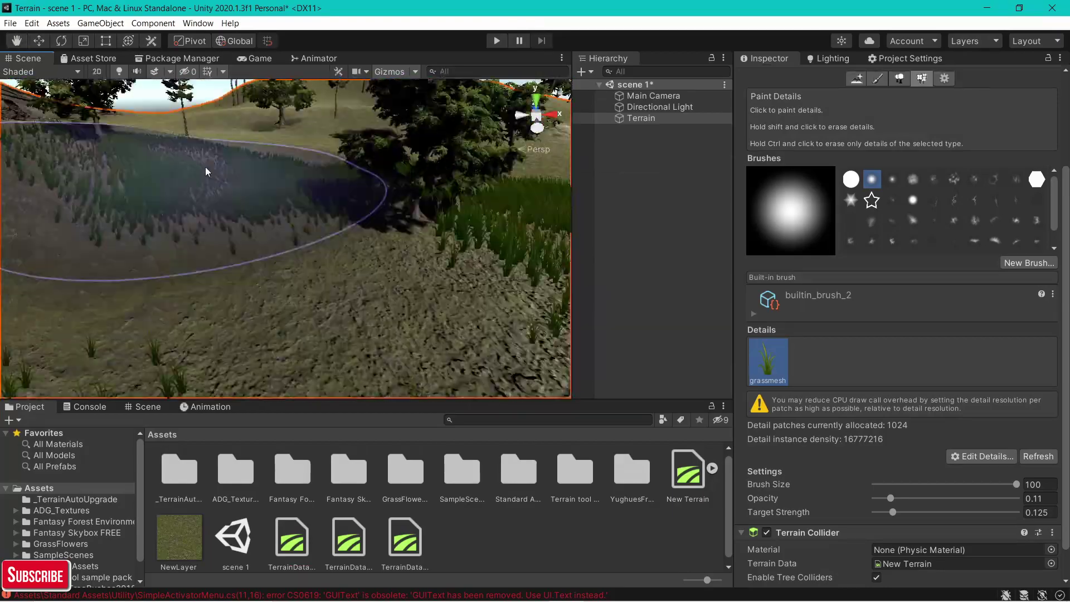
{"action": "left_click_drag", "start_coordinate": [208, 172], "coordinate": [286, 91]}
View the grass on both sides of the path from ground level, looking along the path
{"action": "mouse_move", "coordinate": [213, 129]}
{"action": "middle_mouse_down"}
{"action": "mouse_move", "coordinate": [336, 159]}
{"action": "mouse_move", "coordinate": [294, 127]}
{"action": "mouse_move", "coordinate": [370, 206]}
{"action": "mouse_move", "coordinate": [382, 168]}
{"action": "middle_mouse_up"}
{"action": "scroll", "coordinate": [384, 269], "scroll_direction": "down", "scroll_amount": 5}
{"action": "scroll", "coordinate": [333, 148], "scroll_direction": "up", "scroll_amount": 5}
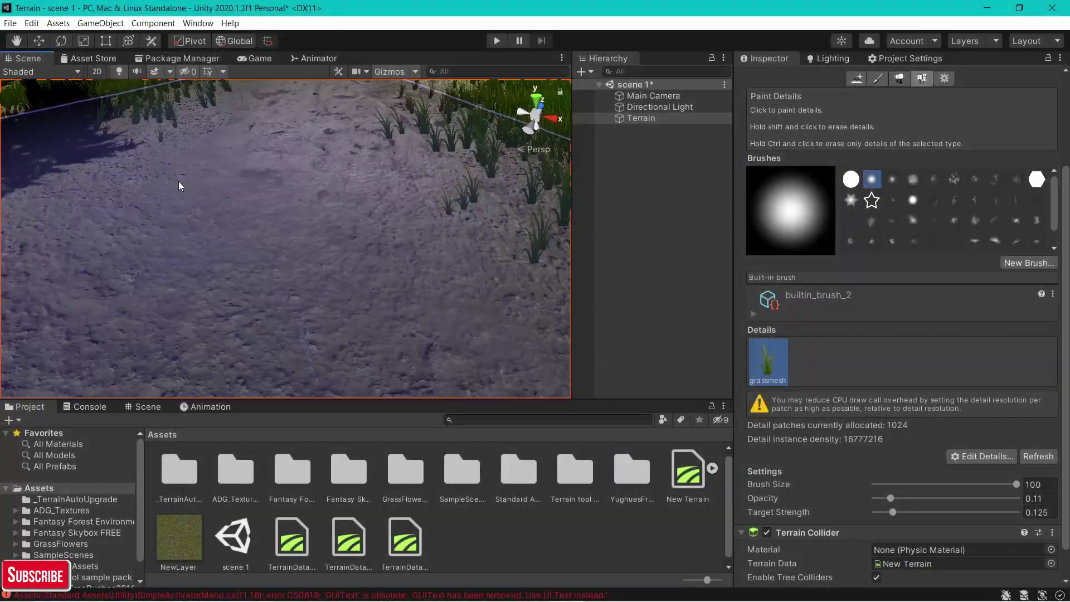
{"action": "right_click_drag", "start_coordinate": [179, 186], "coordinate": [225, 11]}
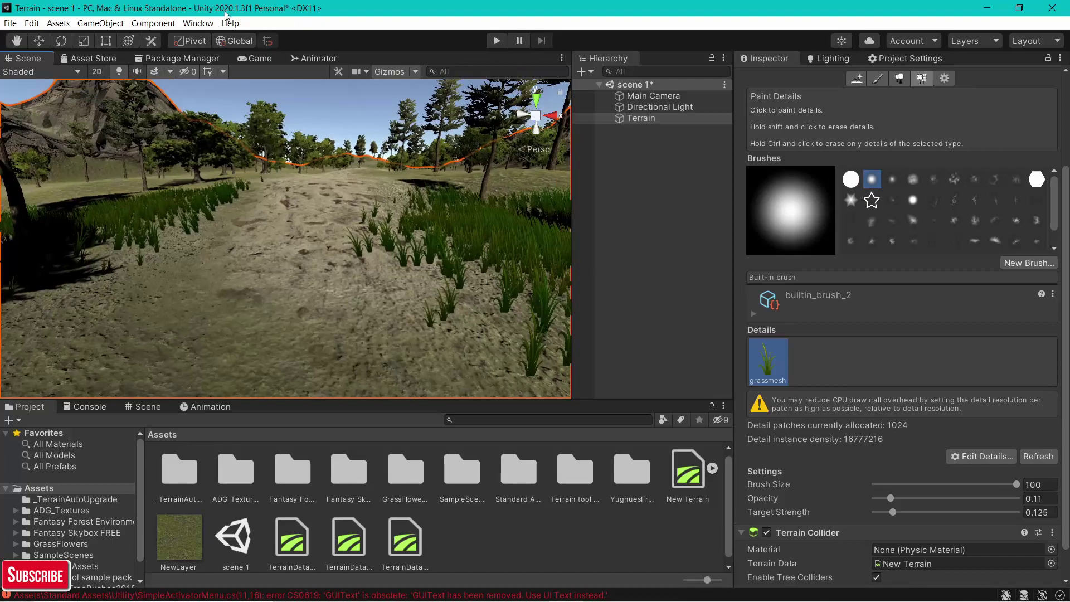
Set the terrain's detail distance to 110 in the terrain settings
{"action": "middle_click_drag", "start_coordinate": [272, 115], "coordinate": [270, 145]}
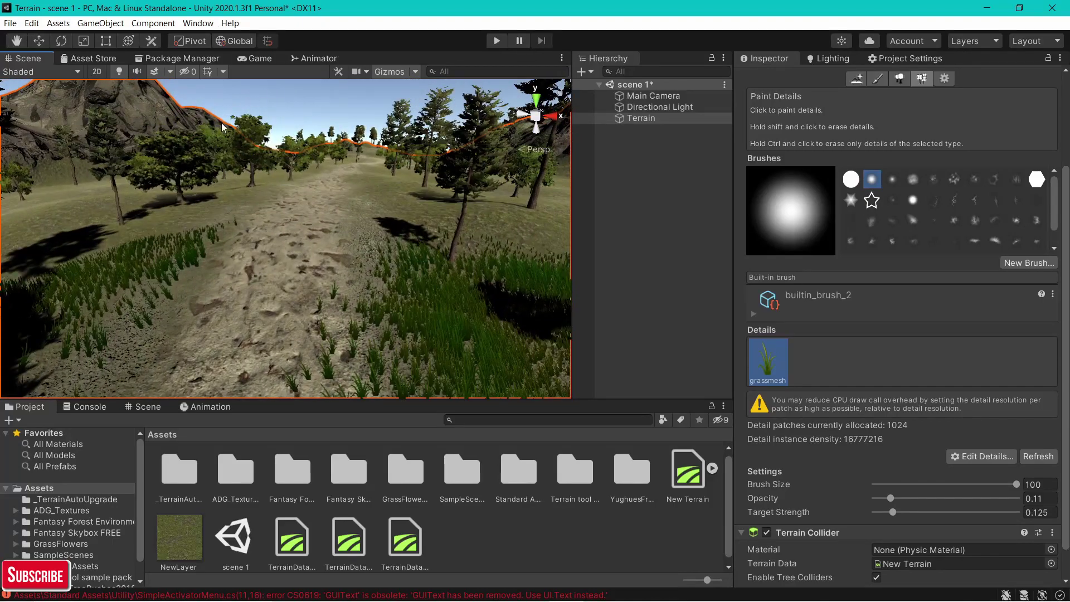
{"action": "right_click_drag", "start_coordinate": [221, 127], "coordinate": [161, 106]}
{"action": "middle_click_drag", "start_coordinate": [161, 106], "coordinate": [205, 99]}
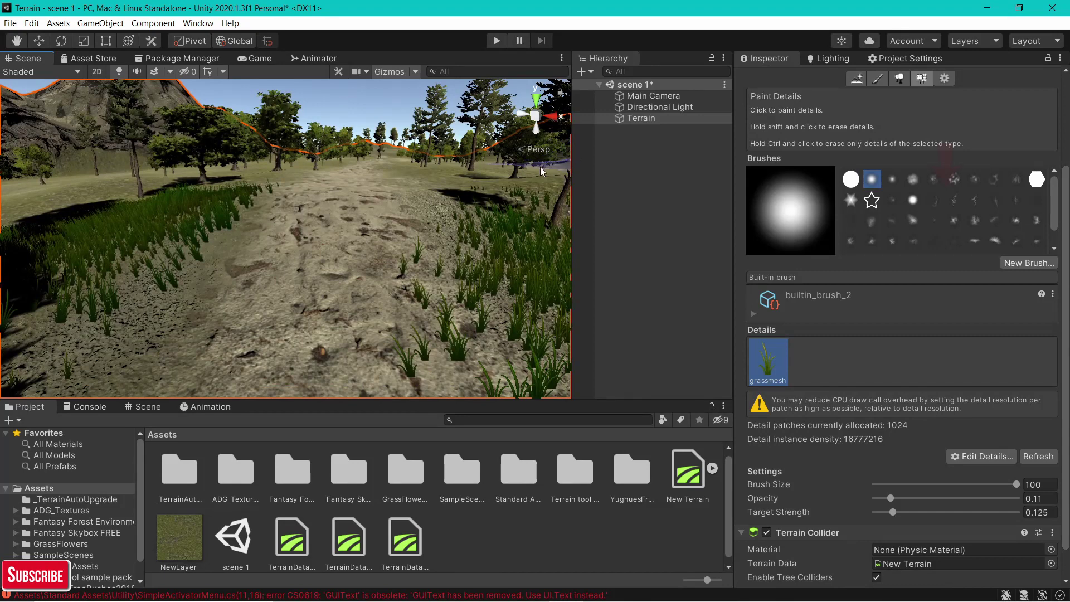
{"action": "scroll", "coordinate": [899, 325], "scroll_direction": "up", "scroll_amount": 4}
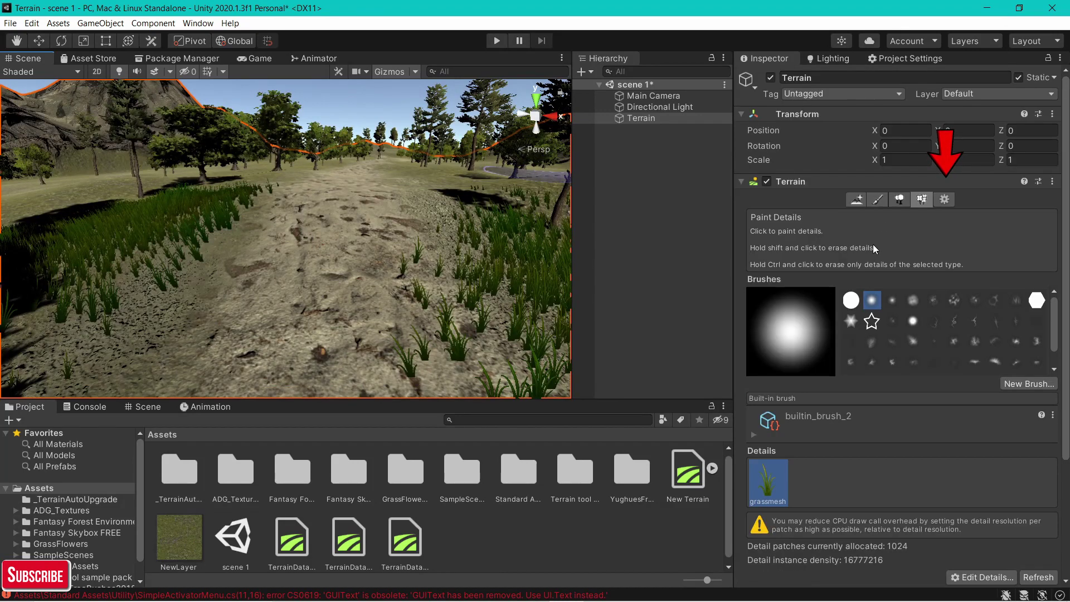
{"action": "left_click", "coordinate": [939, 199]}
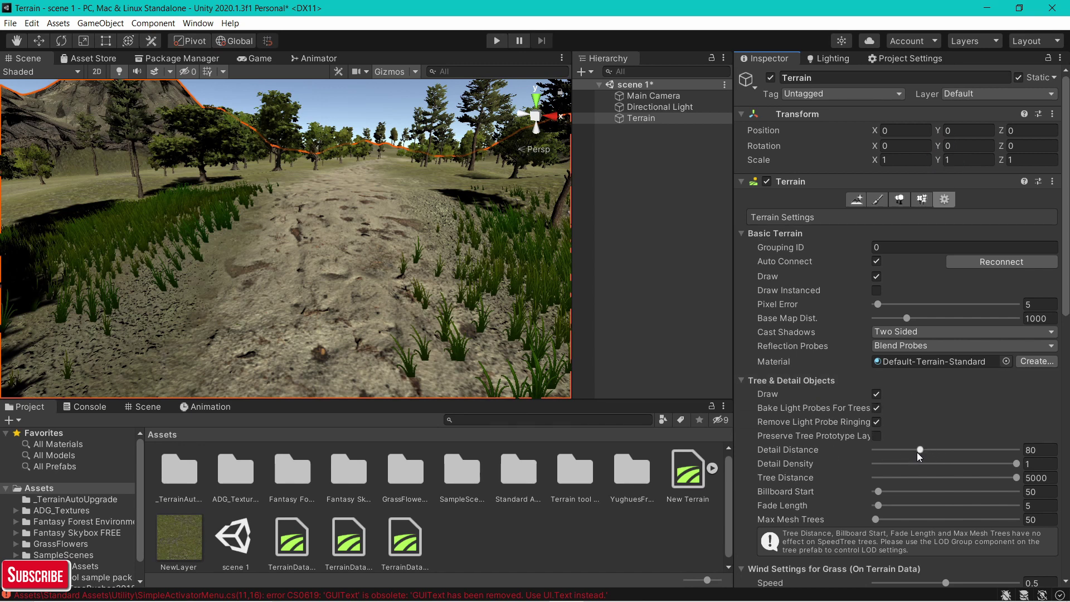
{"action": "left_click_drag", "start_coordinate": [919, 450], "coordinate": [1065, 455]}
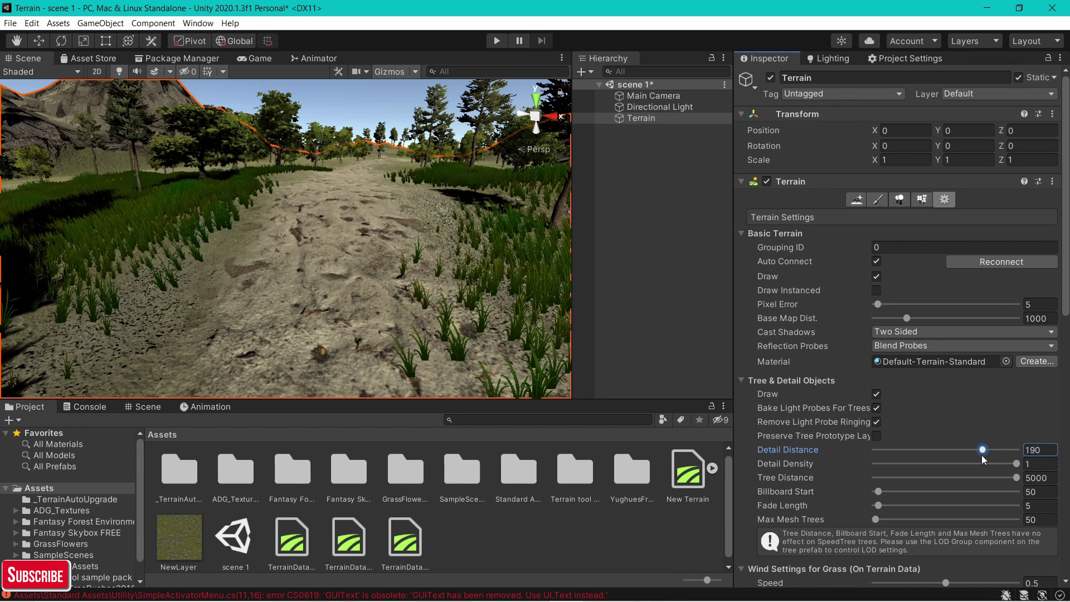
{"action": "mouse_move", "coordinate": [1005, 458]}
{"action": "left_mouse_down"}
{"action": "mouse_move", "coordinate": [904, 463]}
{"action": "mouse_move", "coordinate": [938, 467]}
{"action": "left_mouse_up"}
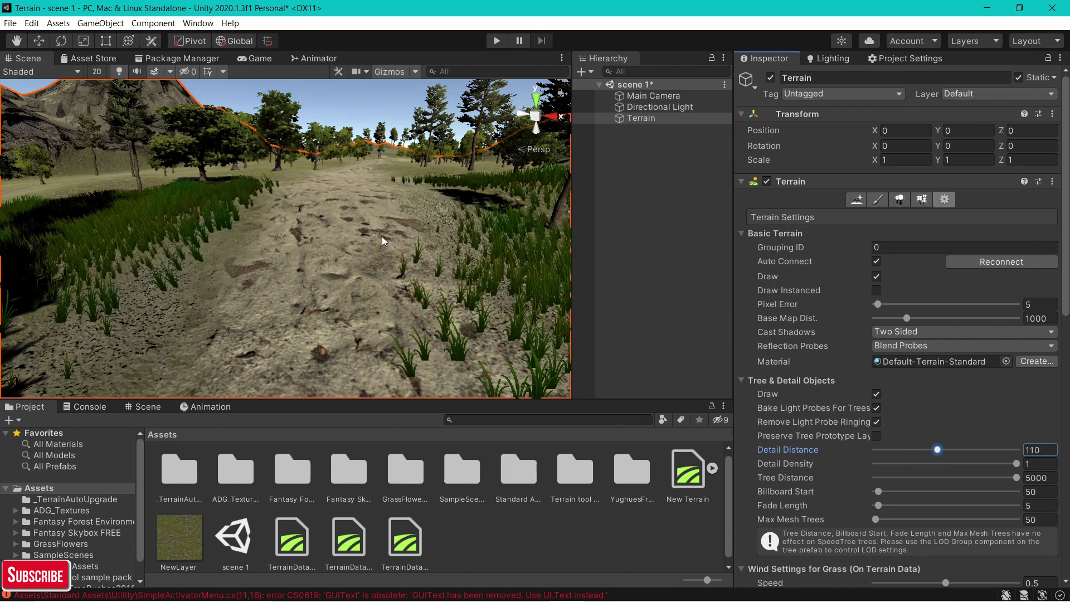
Add the grassFlower03 texture as a new grass texture for detail painting on the terrain
{"action": "mouse_move", "coordinate": [381, 241]}
{"action": "middle_mouse_down"}
{"action": "mouse_move", "coordinate": [425, 260]}
{"action": "mouse_move", "coordinate": [361, 235]}
{"action": "mouse_move", "coordinate": [301, 236]}
{"action": "mouse_move", "coordinate": [369, 242]}
{"action": "middle_mouse_up"}
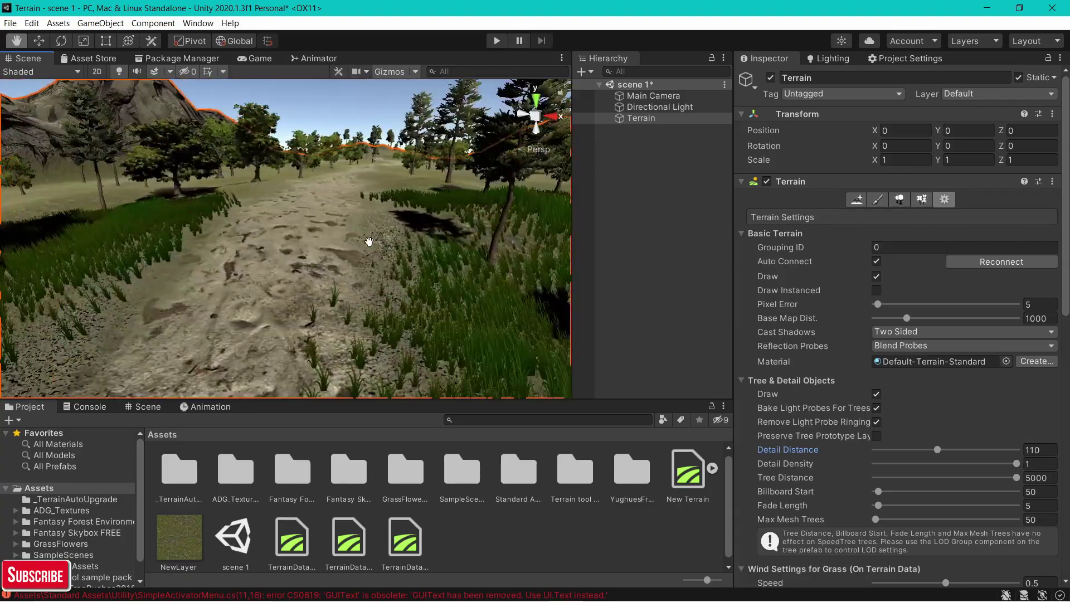
{"action": "right_click_drag", "start_coordinate": [368, 241], "coordinate": [432, 146]}
{"action": "middle_click_drag", "start_coordinate": [432, 146], "coordinate": [340, 167]}
{"action": "right_click_drag", "start_coordinate": [340, 167], "coordinate": [282, 181]}
{"action": "scroll", "coordinate": [283, 182], "scroll_direction": "up", "scroll_amount": 3}
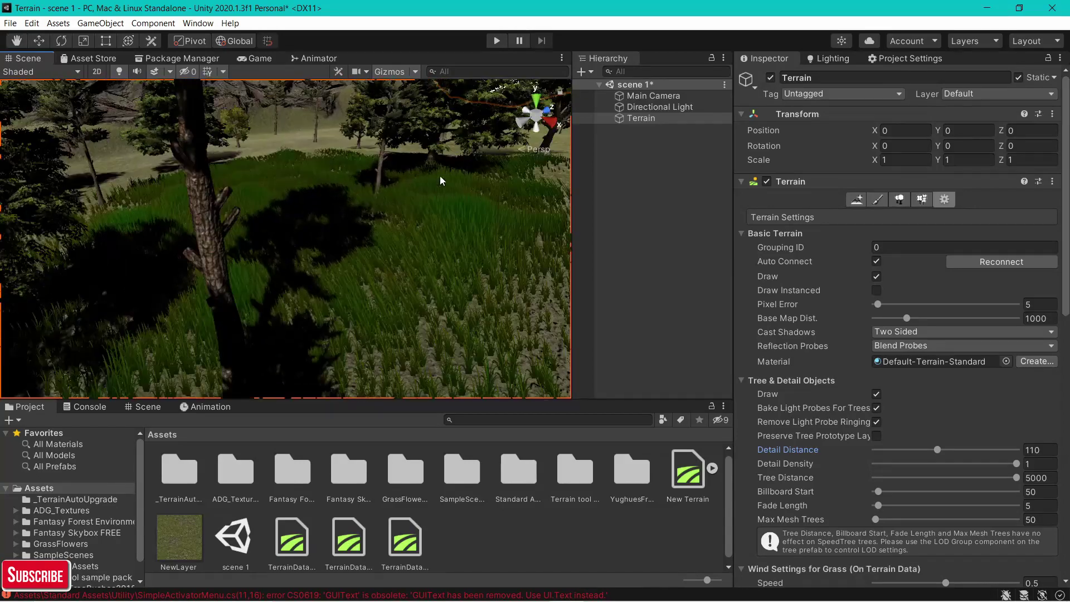
{"action": "left_click", "coordinate": [916, 203]}
{"action": "scroll", "coordinate": [992, 390], "scroll_direction": "down", "scroll_amount": 5}
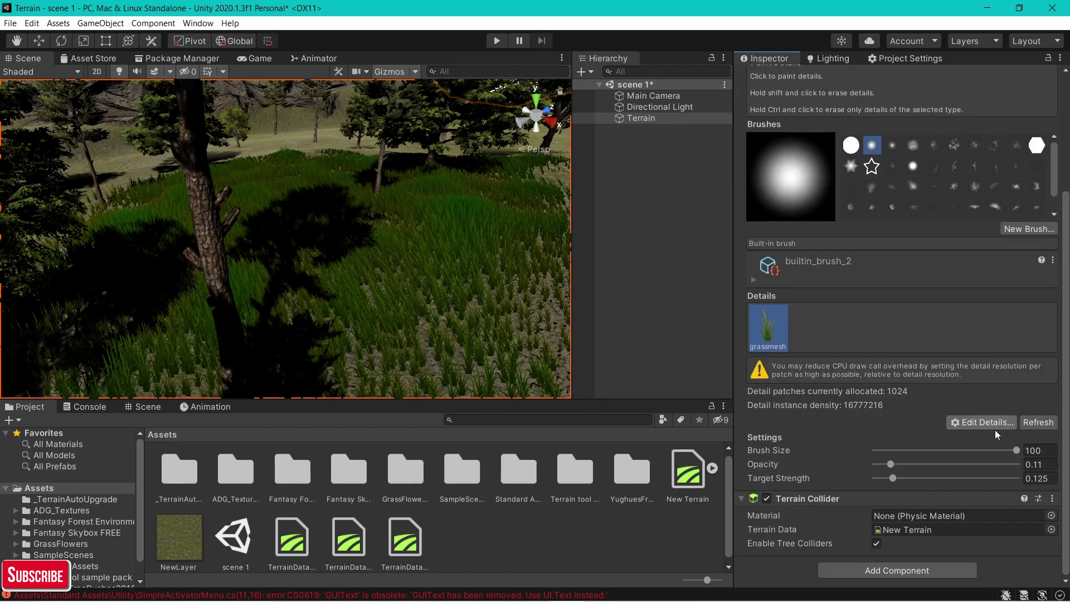
{"action": "left_click", "coordinate": [988, 421]}
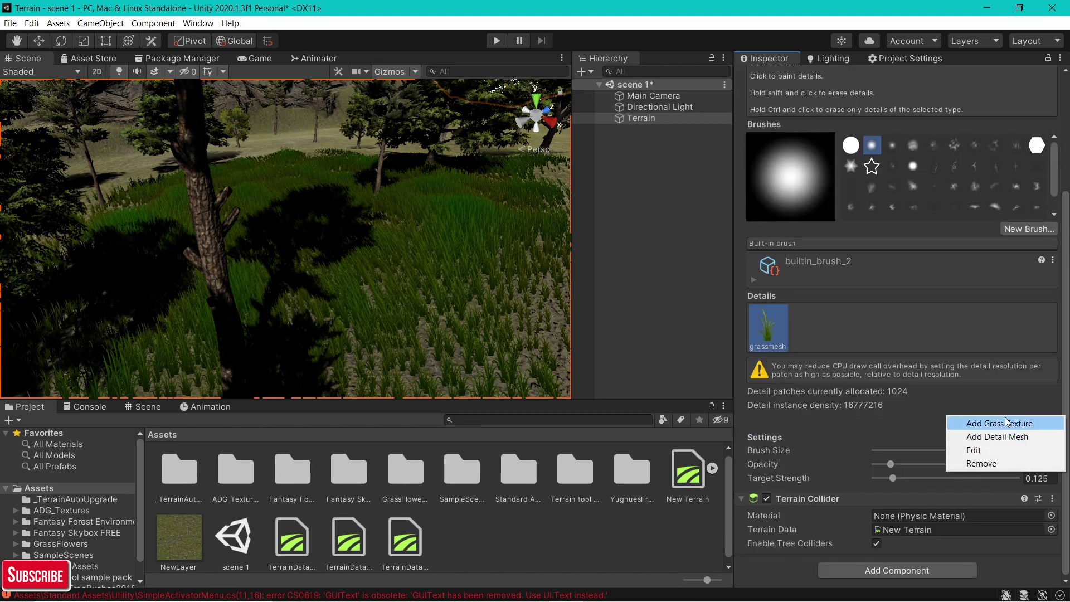
{"action": "left_click", "coordinate": [974, 425]}
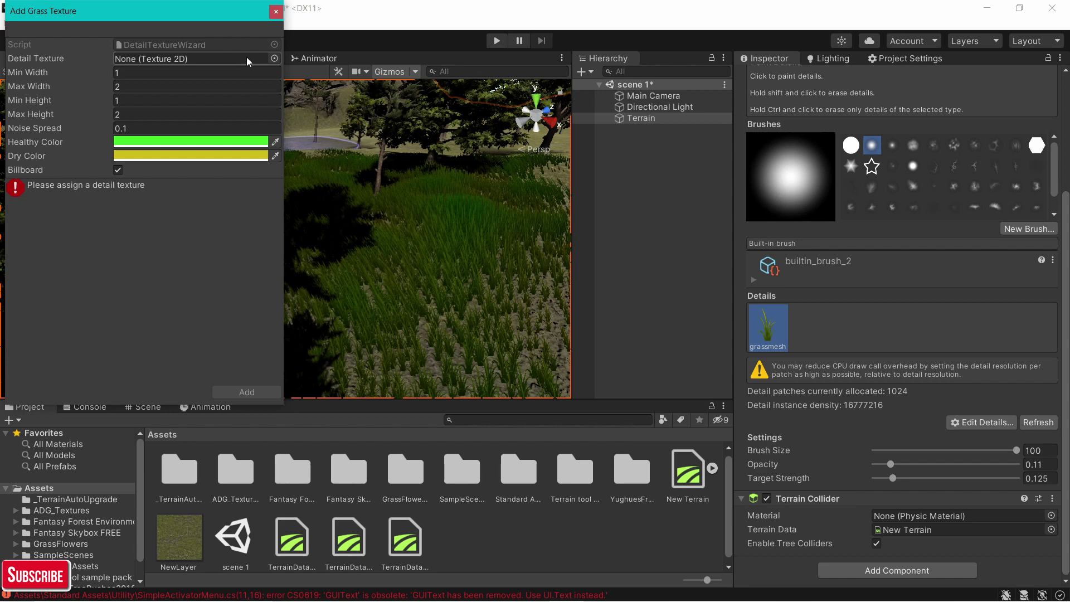
{"action": "left_click", "coordinate": [274, 59]}
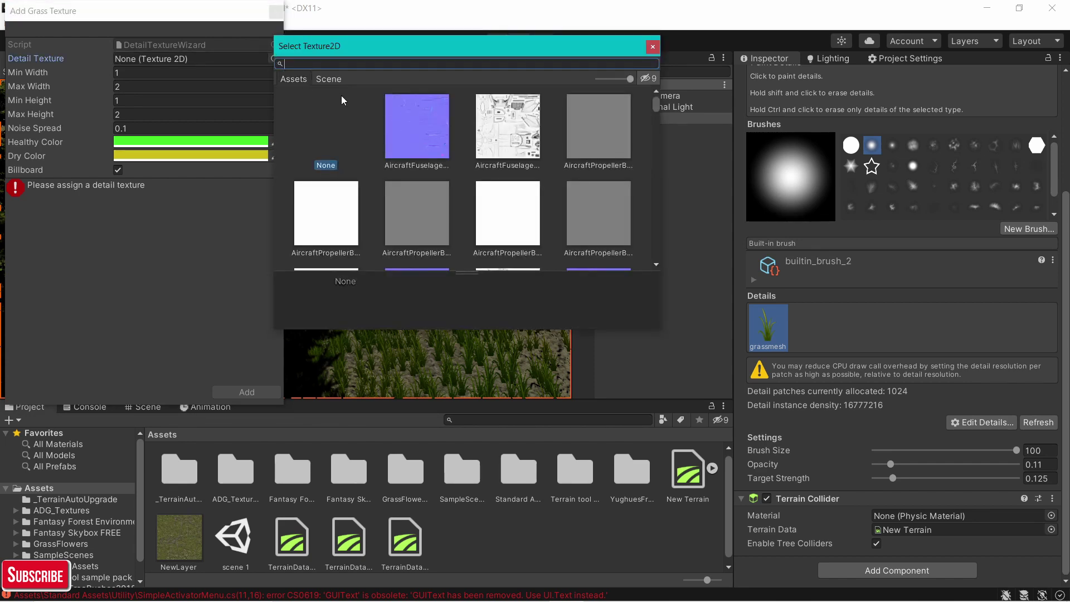
{"action": "type", "text": "flower"}
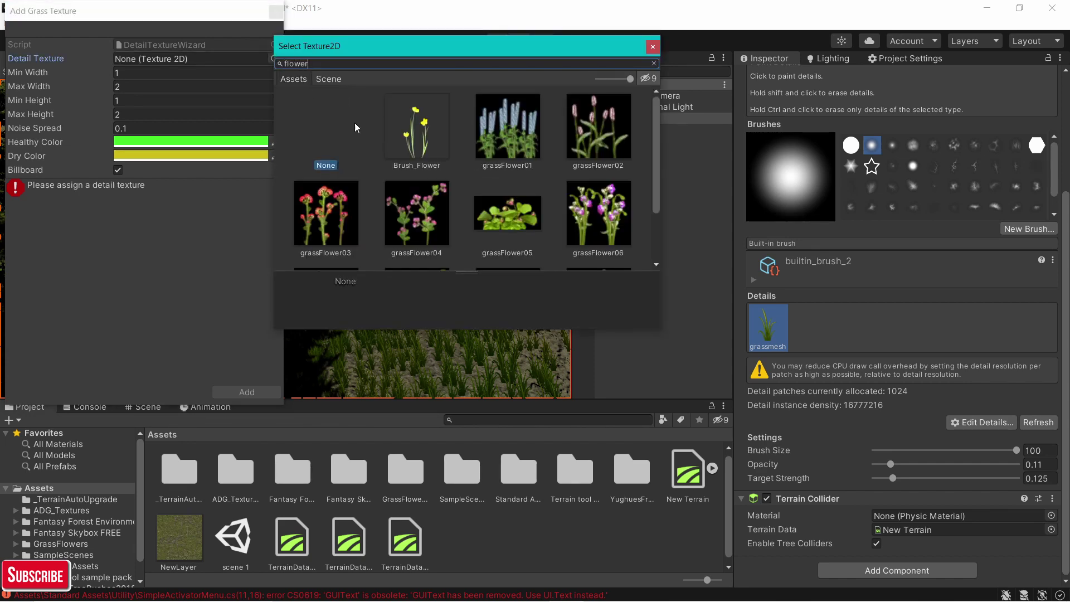
{"action": "left_click", "coordinate": [336, 205]}
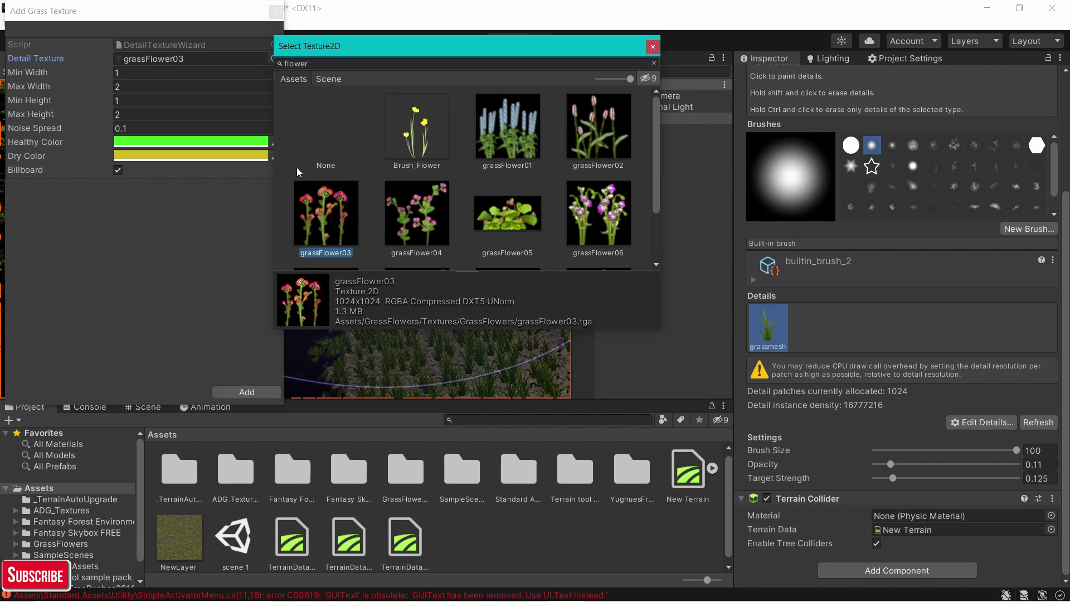
{"action": "left_click", "coordinate": [249, 191]}
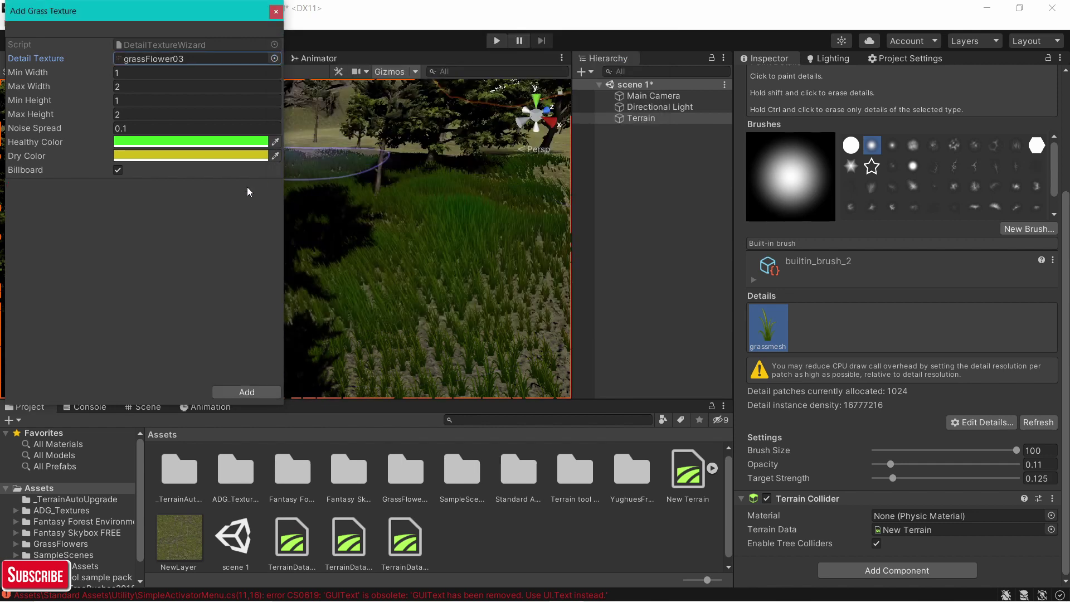
{"action": "left_click", "coordinate": [249, 392]}
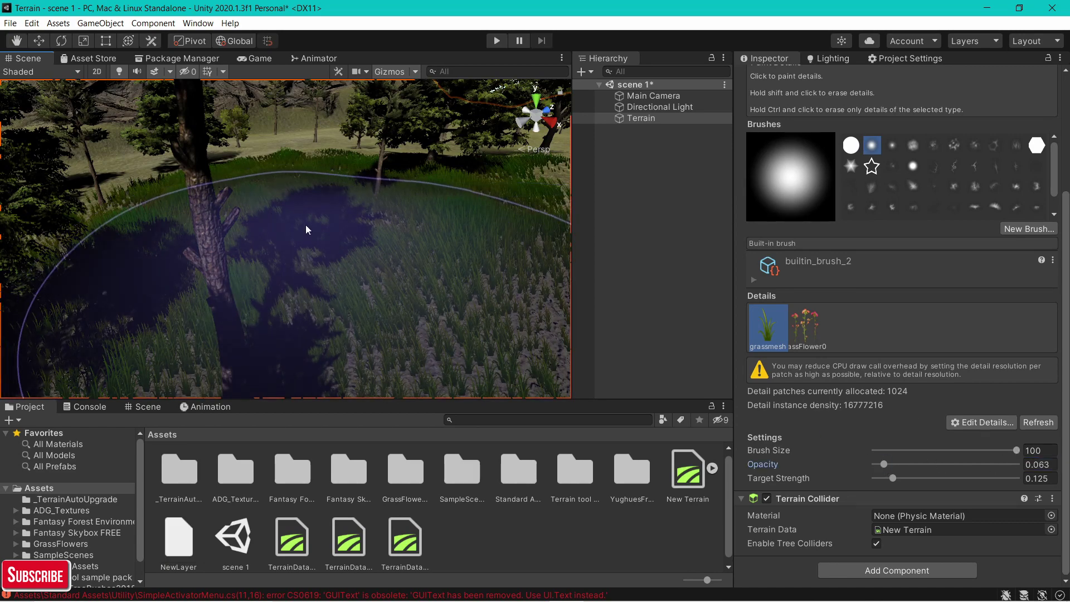
Paint the red flower detail over the grass patch under the trees with a brush opacity of 0.063
{"action": "scroll", "coordinate": [306, 215], "scroll_direction": "up", "scroll_amount": 4}
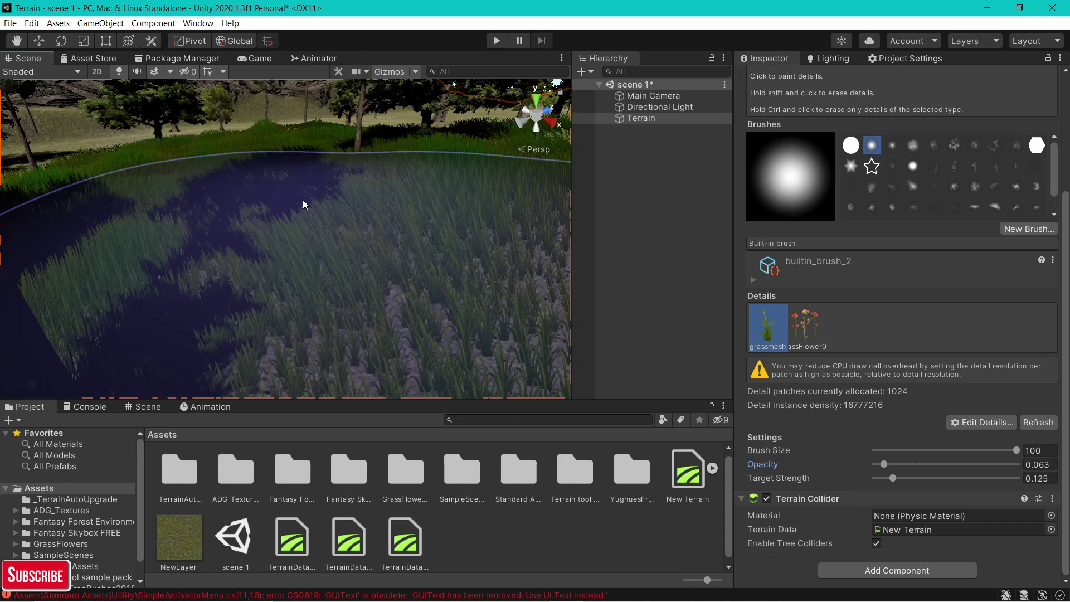
{"action": "scroll", "coordinate": [306, 209], "scroll_direction": "up", "scroll_amount": 3}
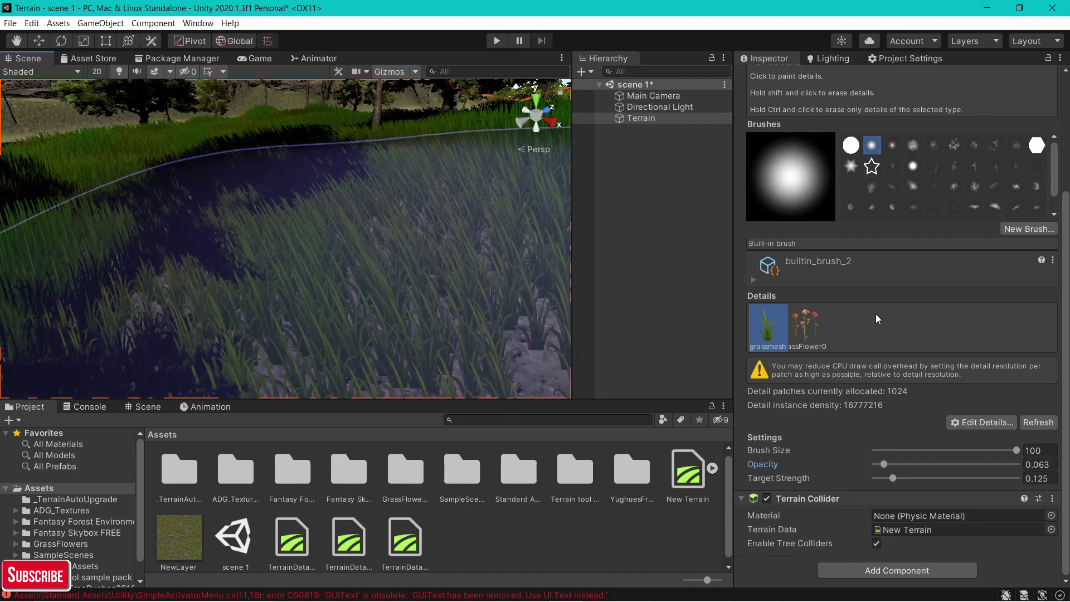
{"action": "left_click", "coordinate": [820, 325]}
{"action": "left_click", "coordinate": [236, 202]}
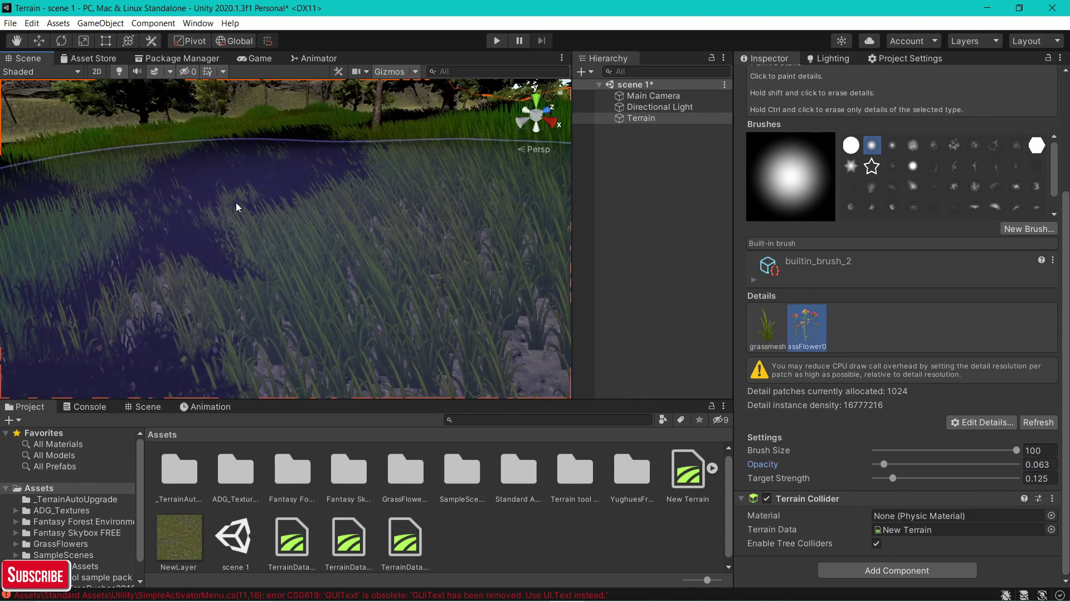
{"action": "scroll", "coordinate": [246, 198], "scroll_direction": "down", "scroll_amount": 4}
{"action": "scroll", "coordinate": [251, 192], "scroll_direction": "up", "scroll_amount": 3}
{"action": "scroll", "coordinate": [403, 182], "scroll_direction": "up", "scroll_amount": 5}
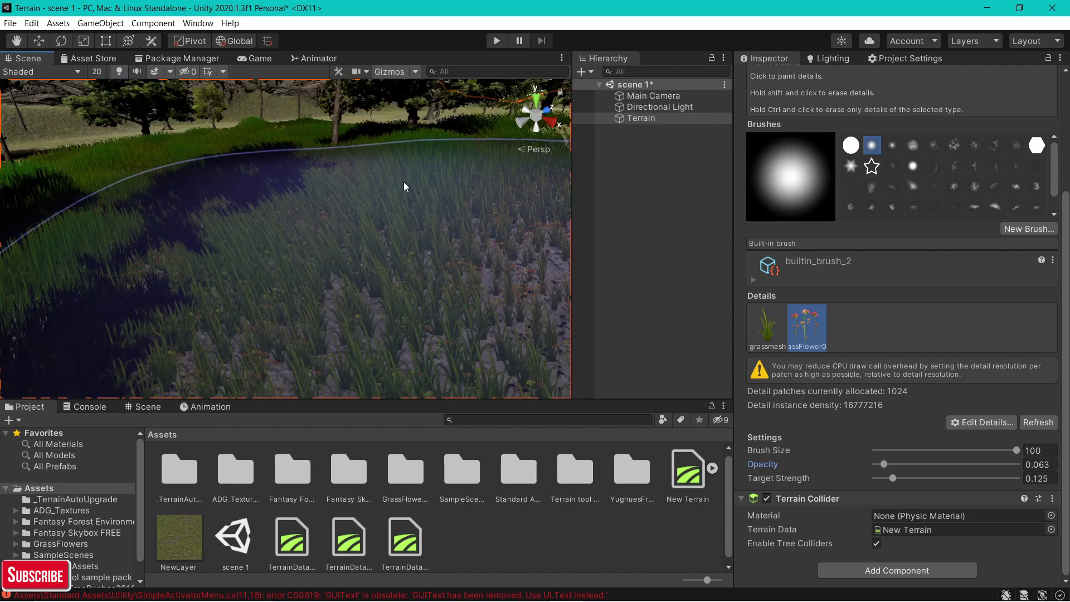
{"action": "scroll", "coordinate": [331, 155], "scroll_direction": "down", "scroll_amount": 5}
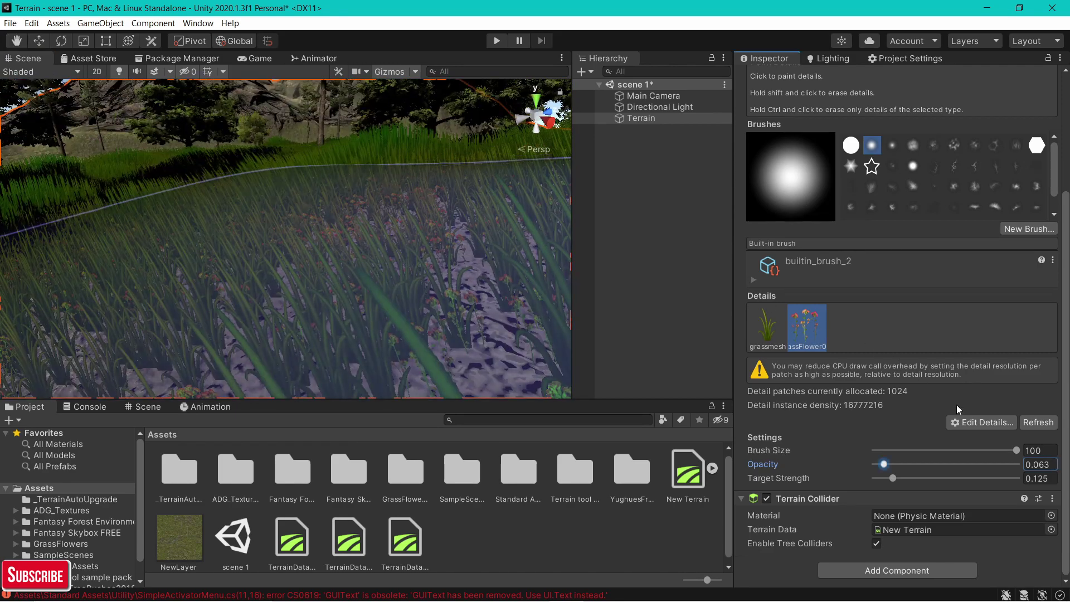
Enlarge the flower detail by setting its max width to 6.03, min height to 6.02 and max height to 6.1
{"action": "left_click", "coordinate": [988, 424]}
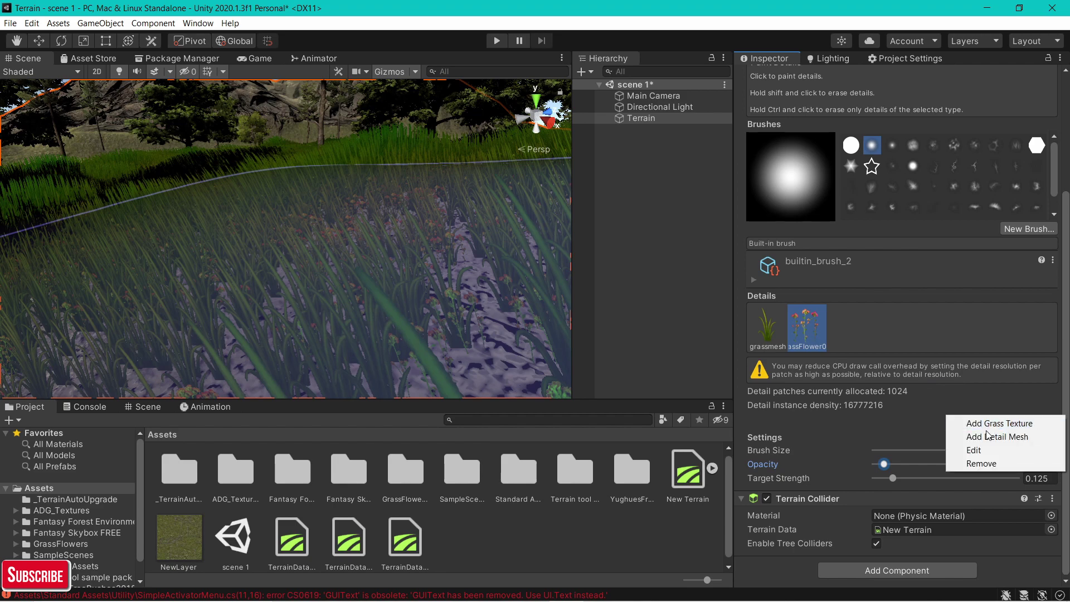
{"action": "left_click", "coordinate": [990, 453]}
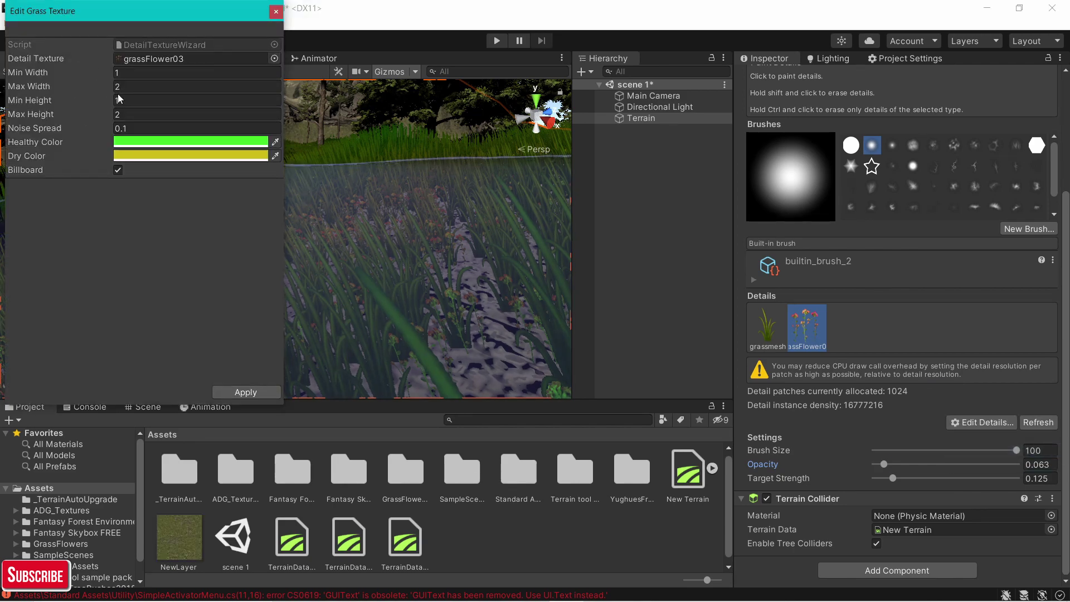
{"action": "left_click_drag", "start_coordinate": [116, 101], "coordinate": [201, 106]}
{"action": "left_click_drag", "start_coordinate": [113, 87], "coordinate": [208, 93]}
Set the flower detail's healthy color and dry color to white and apply the changes
{"action": "left_click", "coordinate": [181, 140]}
{"action": "left_click_drag", "start_coordinate": [239, 221], "coordinate": [211, 211]}
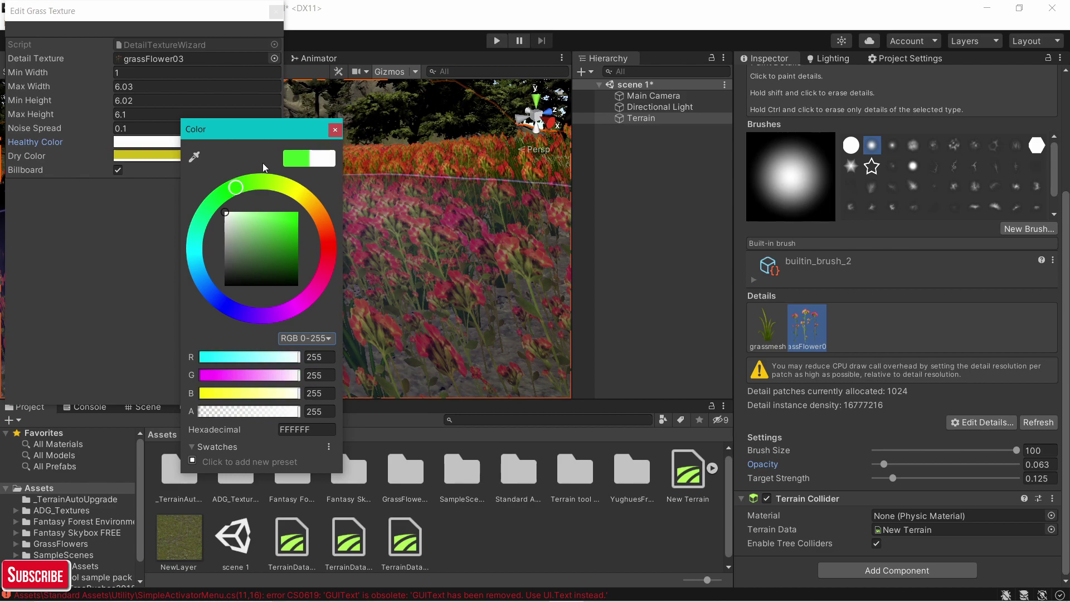
{"action": "left_click", "coordinate": [180, 156]}
{"action": "mouse_move", "coordinate": [273, 234]}
{"action": "left_mouse_down"}
{"action": "mouse_move", "coordinate": [189, 284]}
{"action": "mouse_move", "coordinate": [263, 243]}
{"action": "mouse_move", "coordinate": [217, 210]}
{"action": "left_mouse_up"}
{"action": "left_click", "coordinate": [343, 143]}
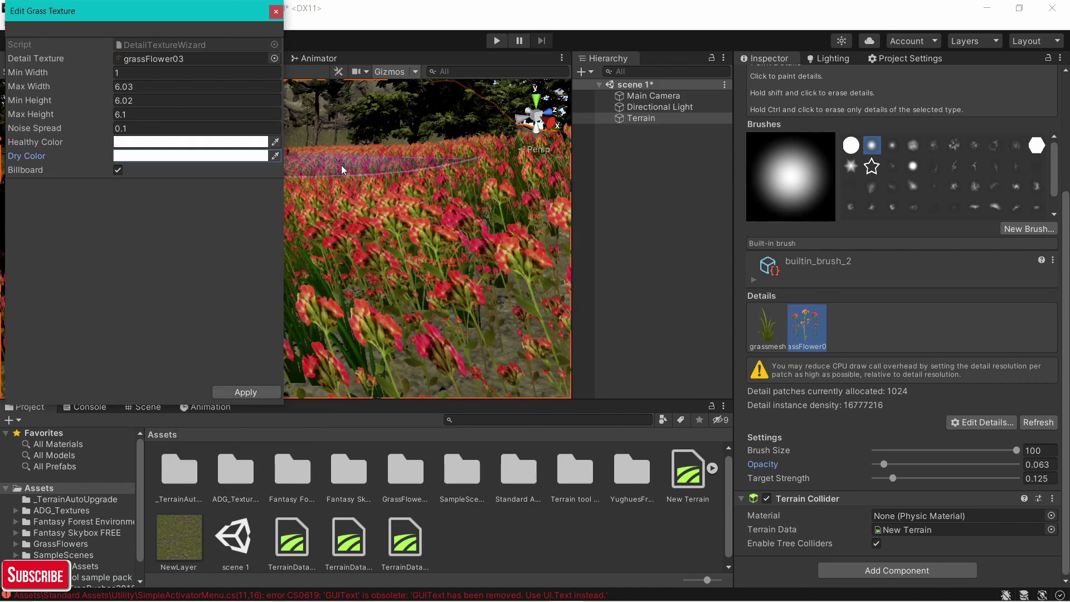
{"action": "left_click", "coordinate": [272, 391]}
Erase the dense flowers from the patch under the trees and paint the grassmesh detail there again
{"action": "right_click_drag", "start_coordinate": [273, 279], "coordinate": [320, 284]}
{"action": "scroll", "coordinate": [320, 284], "scroll_direction": "down", "scroll_amount": 10}
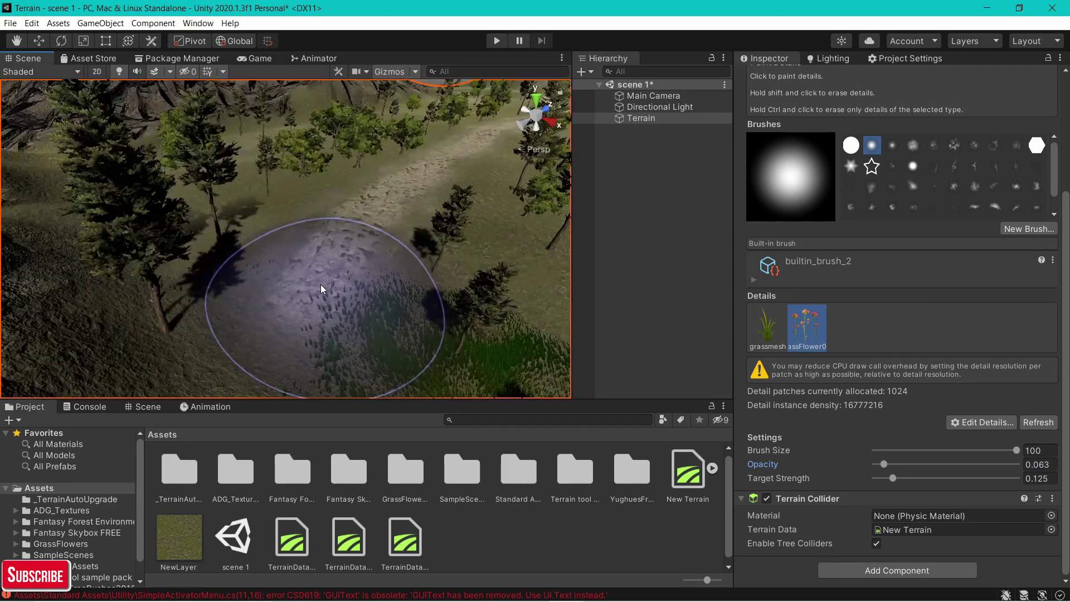
{"action": "scroll", "coordinate": [321, 284], "scroll_direction": "up", "scroll_amount": 4}
{"action": "scroll", "coordinate": [323, 284], "scroll_direction": "up", "scroll_amount": 4}
{"action": "right_click_drag", "start_coordinate": [316, 242], "coordinate": [230, 191]}
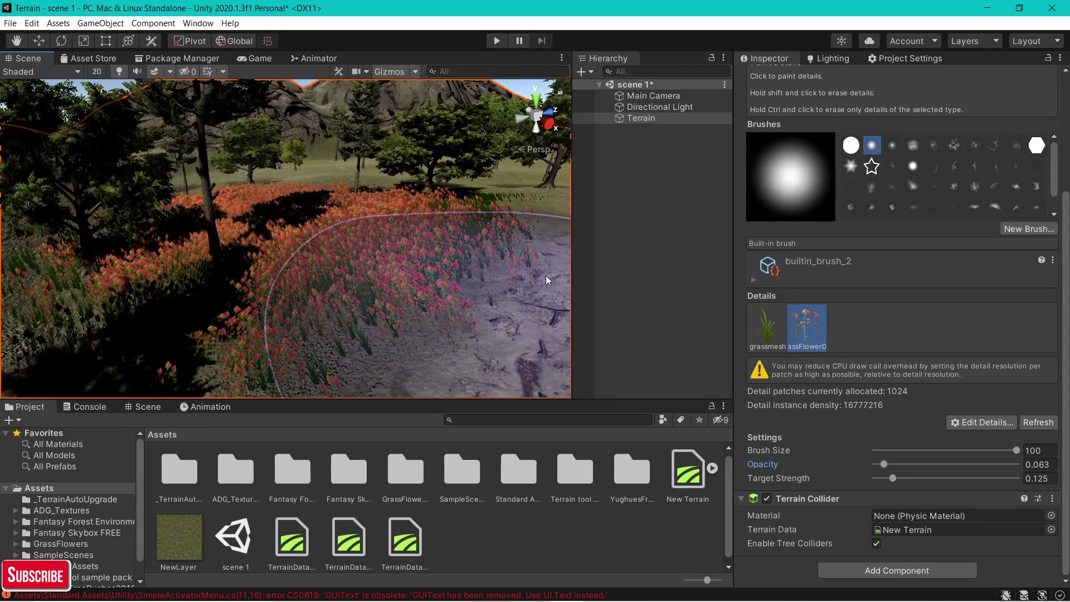
{"action": "mouse_move", "coordinate": [411, 233]}
{"action": "left_mouse_down"}
{"action": "mouse_move", "coordinate": [330, 219]}
{"action": "mouse_move", "coordinate": [289, 226]}
{"action": "mouse_move", "coordinate": [615, 270]}
{"action": "left_mouse_up"}
{"action": "left_click", "coordinate": [771, 327]}
{"action": "mouse_move", "coordinate": [339, 220]}
{"action": "left_mouse_down"}
{"action": "mouse_move", "coordinate": [236, 225]}
{"action": "mouse_move", "coordinate": [275, 212]}
{"action": "mouse_move", "coordinate": [293, 226]}
{"action": "mouse_move", "coordinate": [343, 197]}
{"action": "left_mouse_up"}
{"action": "mouse_move", "coordinate": [343, 197]}
{"action": "middle_mouse_down"}
{"action": "mouse_move", "coordinate": [306, 210]}
{"action": "mouse_move", "coordinate": [290, 232]}
{"action": "middle_mouse_up"}
Lower the brush opacity to 0.024 and scatter the flower detail sparsely over the grass patch
{"action": "left_click", "coordinate": [799, 320]}
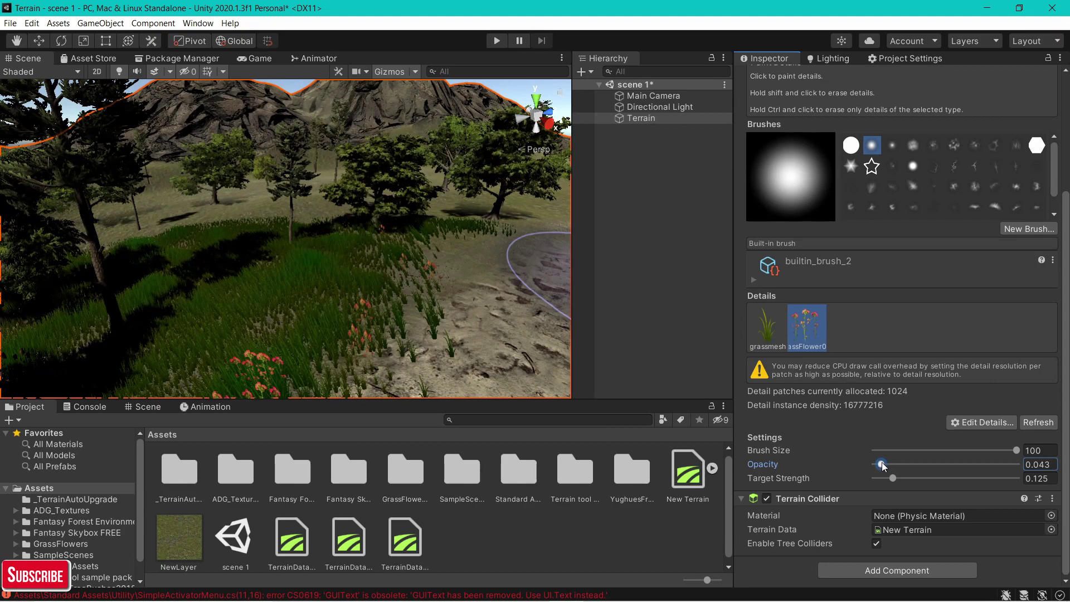
{"action": "mouse_move", "coordinate": [245, 239]}
{"action": "left_mouse_down"}
{"action": "mouse_move", "coordinate": [235, 256]}
{"action": "mouse_move", "coordinate": [310, 240]}
{"action": "left_mouse_up"}
{"action": "middle_click_drag", "start_coordinate": [310, 239], "coordinate": [201, 272]}
{"action": "left_click_drag", "start_coordinate": [200, 272], "coordinate": [293, 253]}
{"action": "middle_click_drag", "start_coordinate": [293, 254], "coordinate": [137, 290]}
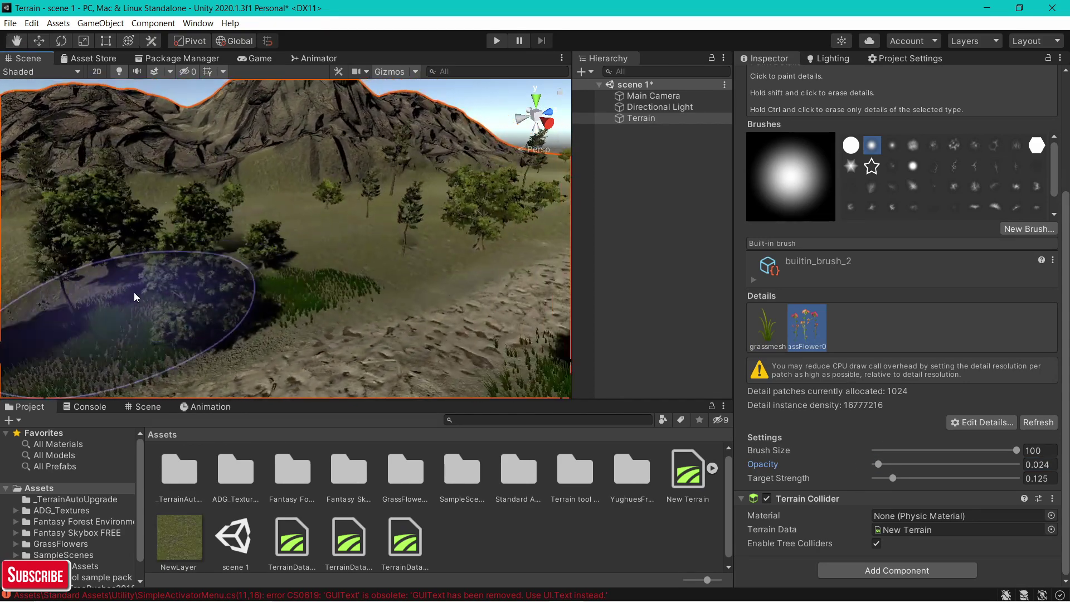
Scatter flowers over the grass around the trees between the path and the mountain
{"action": "mouse_move", "coordinate": [134, 292]}
{"action": "left_mouse_down"}
{"action": "mouse_move", "coordinate": [186, 267]}
{"action": "mouse_move", "coordinate": [295, 255]}
{"action": "left_mouse_up"}
{"action": "scroll", "coordinate": [303, 255], "scroll_direction": "up", "scroll_amount": 3}
{"action": "middle_click_drag", "start_coordinate": [306, 255], "coordinate": [192, 262]}
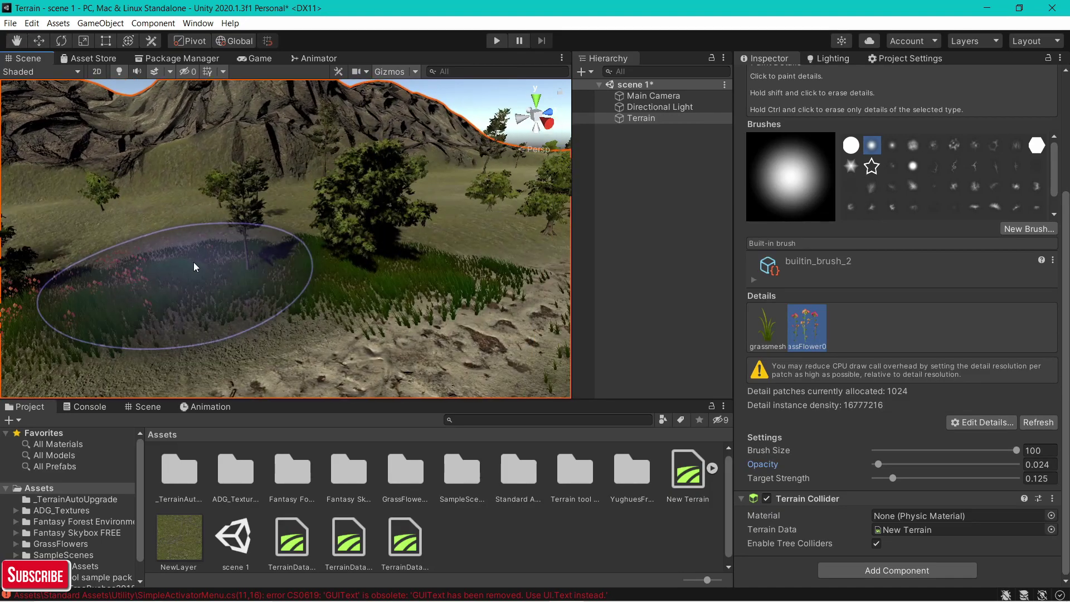
{"action": "left_click_drag", "start_coordinate": [192, 262], "coordinate": [330, 226]}
{"action": "right_click_drag", "start_coordinate": [223, 223], "coordinate": [296, 206]}
{"action": "scroll", "coordinate": [385, 270], "scroll_direction": "up", "scroll_amount": 3}
{"action": "middle_click_drag", "start_coordinate": [390, 272], "coordinate": [284, 265]}
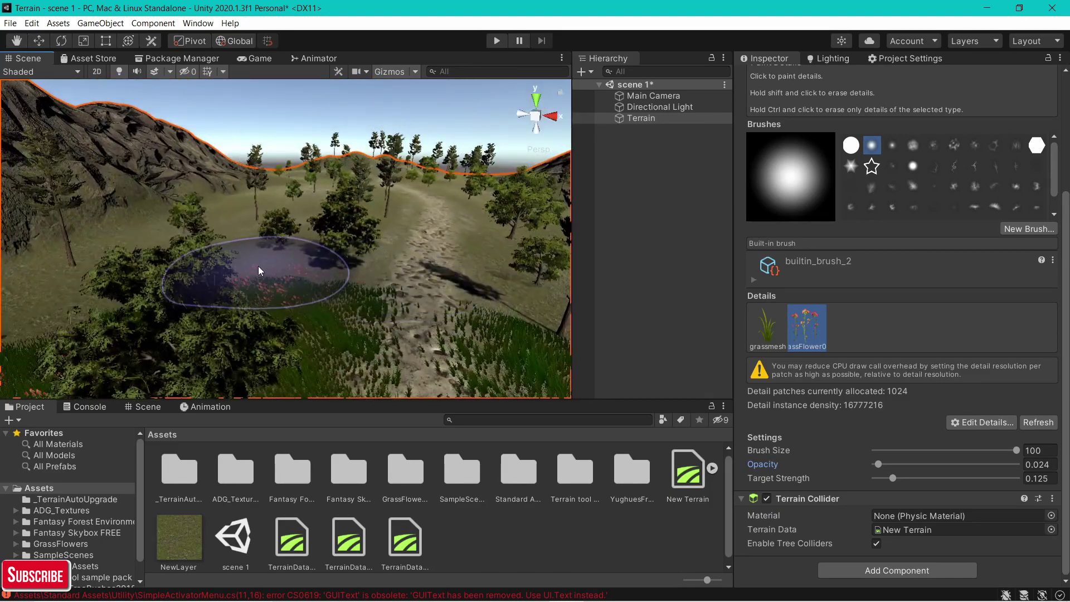
{"action": "right_click_drag", "start_coordinate": [223, 259], "coordinate": [384, 268]}
{"action": "right_click_drag", "start_coordinate": [58, 192], "coordinate": [203, 222]}
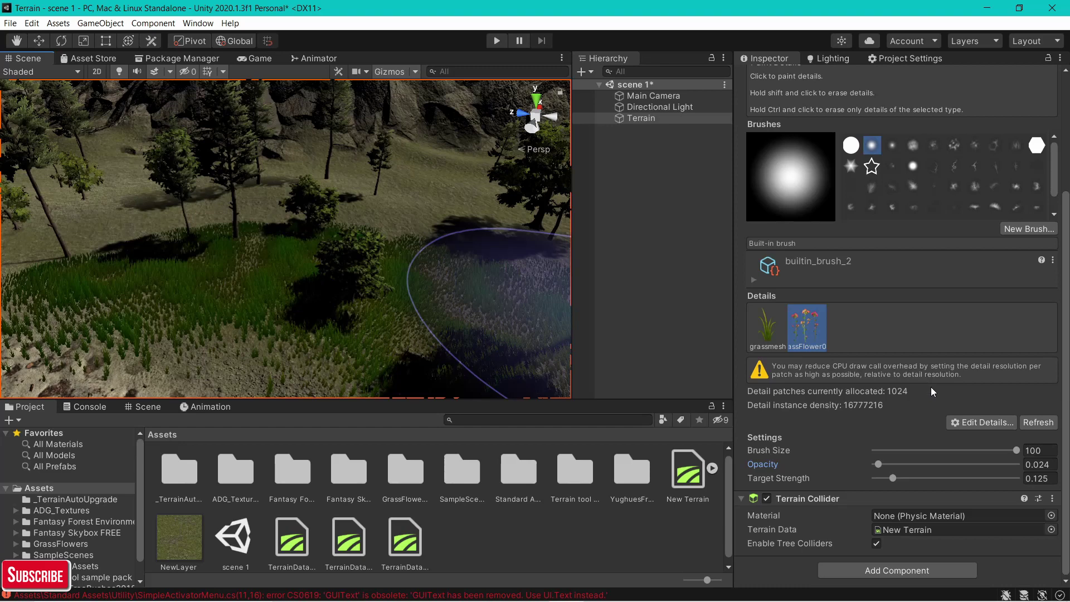
{"action": "left_click", "coordinate": [961, 423]}
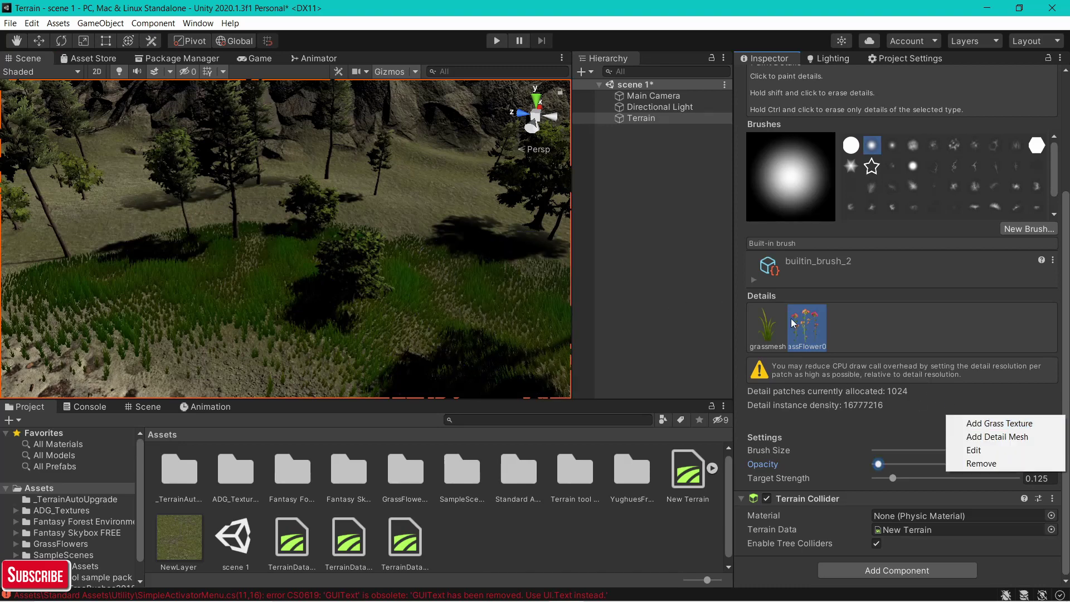
{"action": "left_click", "coordinate": [990, 439]}
{"action": "left_click", "coordinate": [766, 131]}
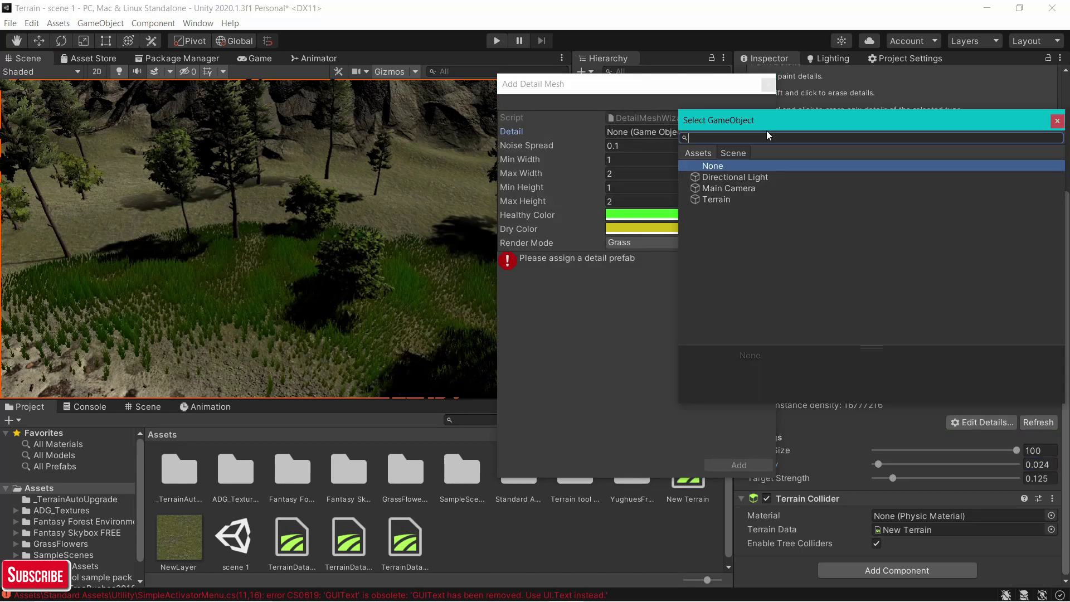
{"action": "left_click", "coordinate": [697, 153]}
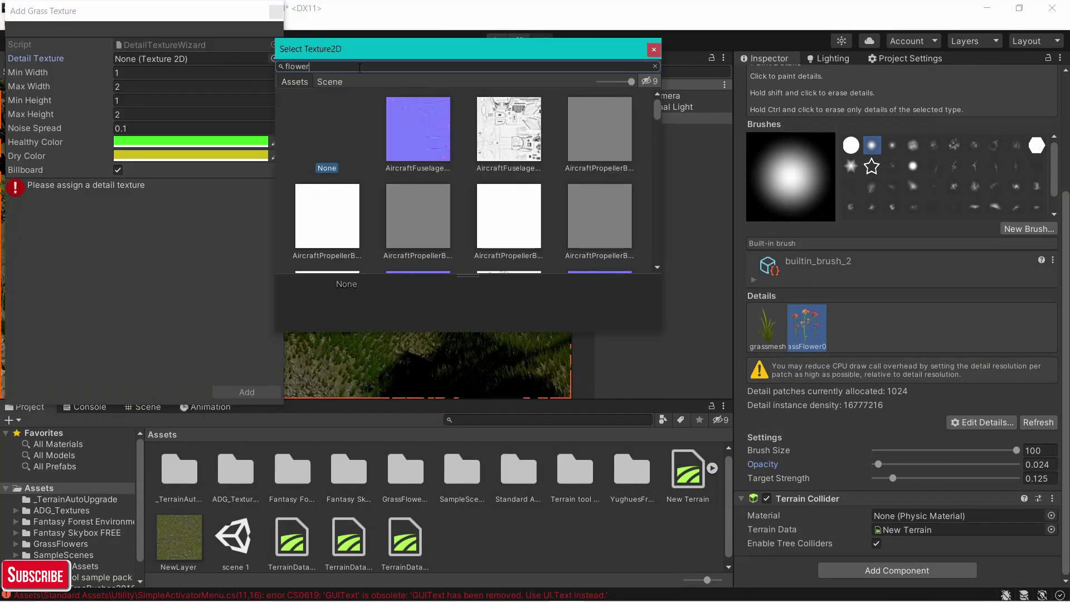
Add the Brush_Flower texture as a grass detail with white healthy and dry colors, max width 6.04, min height 1.86 and max height 5.74
{"action": "left_click", "coordinate": [418, 131]}
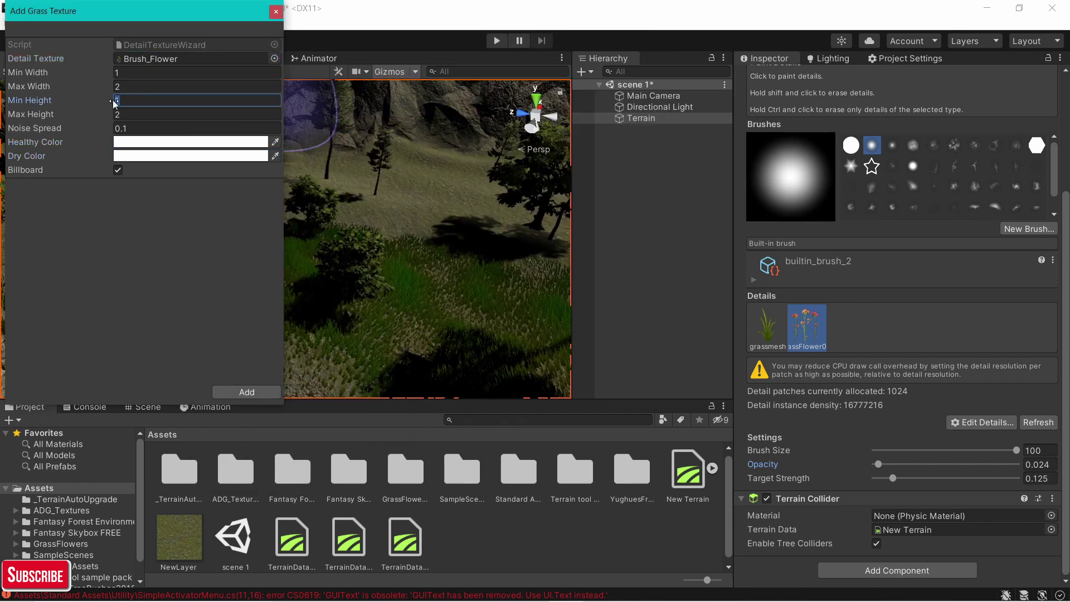
{"action": "left_click_drag", "start_coordinate": [114, 103], "coordinate": [181, 105]}
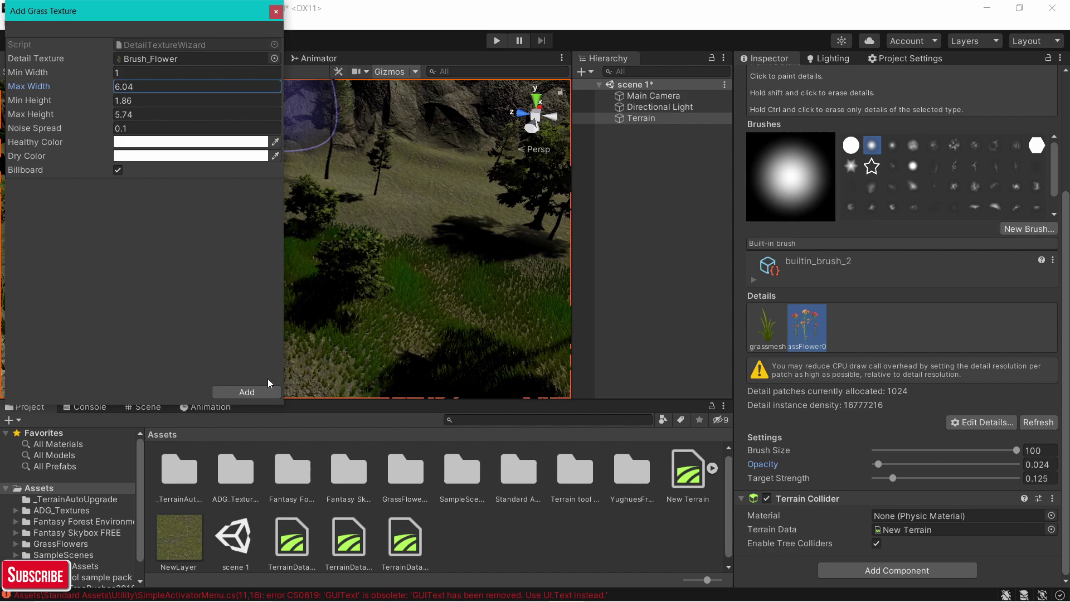
{"action": "left_click", "coordinate": [259, 390]}
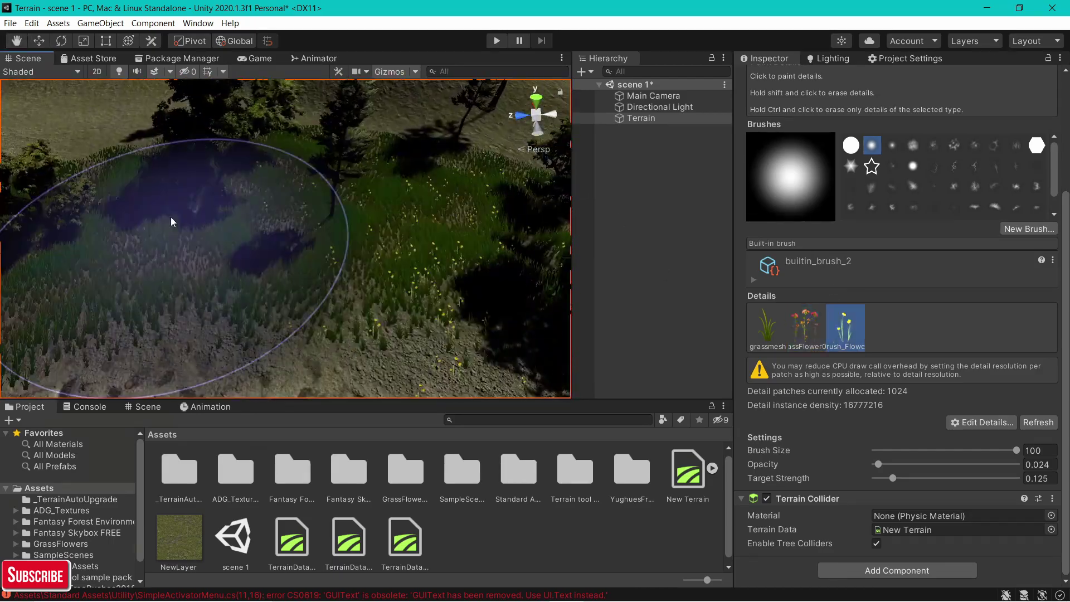
Select the red flower detail for painting and lower the brush opacity to 0.019
{"action": "left_click", "coordinate": [806, 326]}
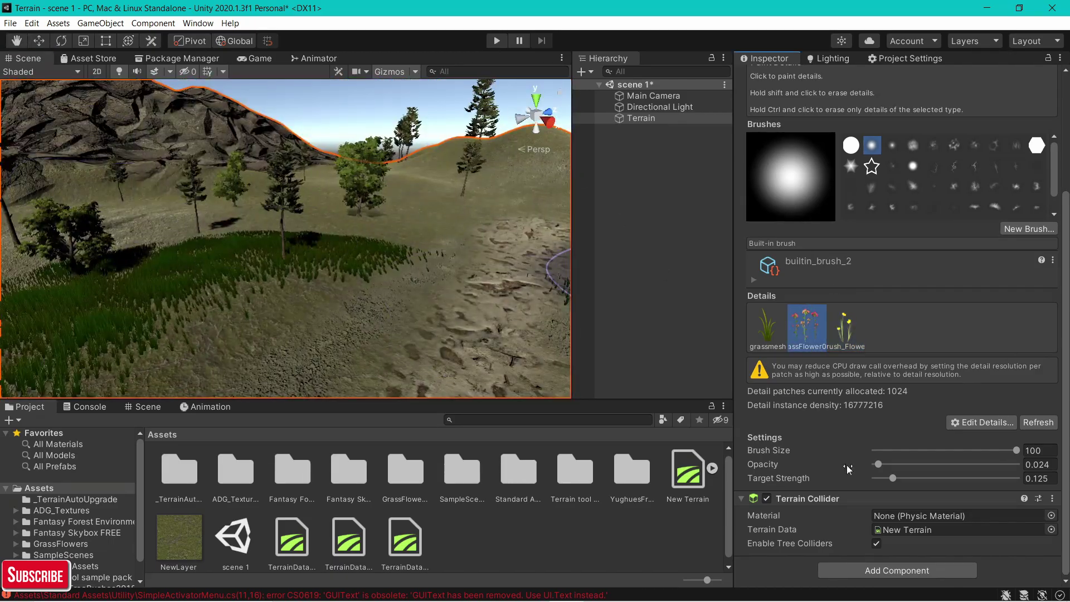
{"action": "left_click_drag", "start_coordinate": [879, 464], "coordinate": [877, 469]}
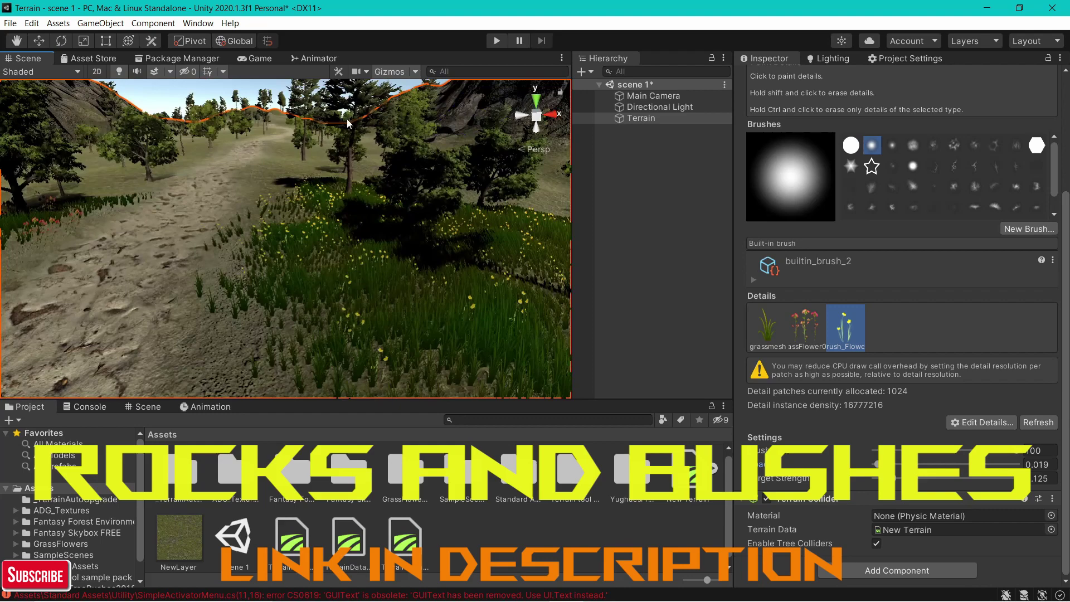
Switch the terrain from detail painting to the Paint Trees tool
{"action": "middle_click_drag", "start_coordinate": [346, 124], "coordinate": [414, 107]}
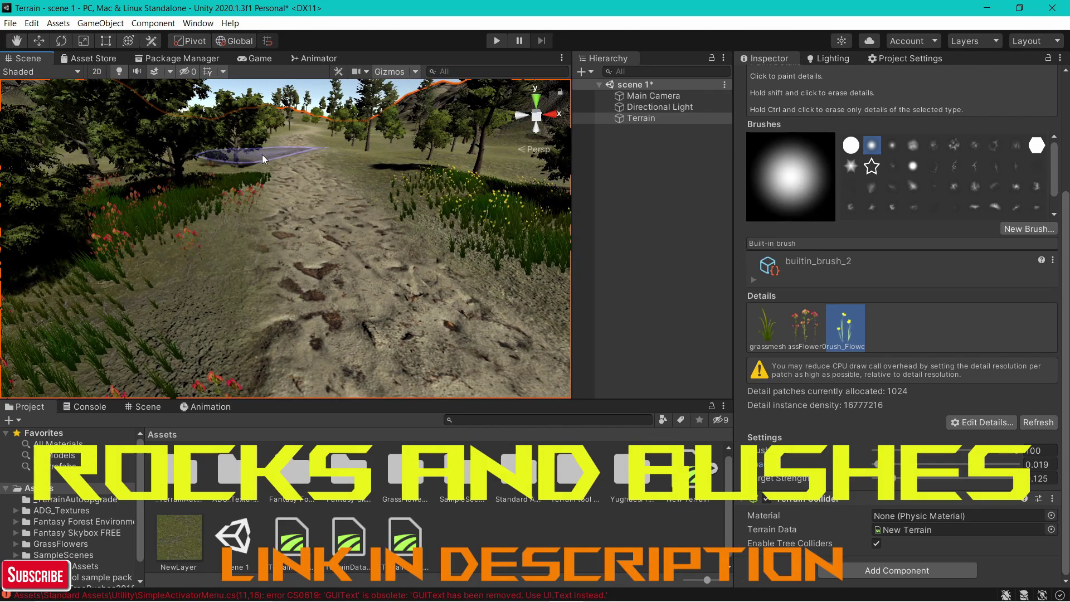
{"action": "scroll", "coordinate": [817, 236], "scroll_direction": "up", "scroll_amount": 5}
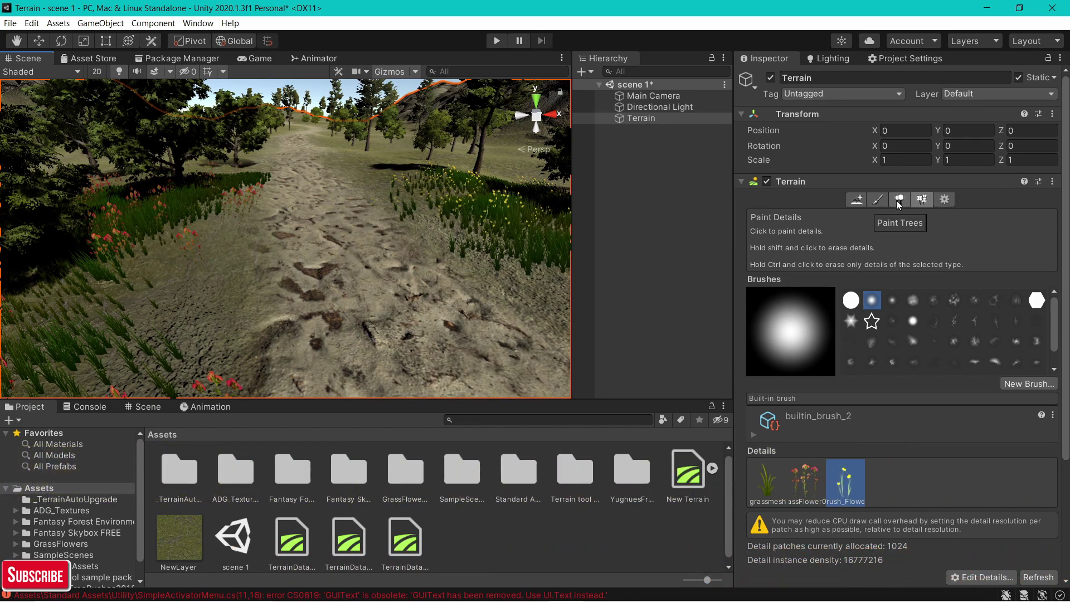
{"action": "right_click_drag", "start_coordinate": [291, 191], "coordinate": [446, 158]}
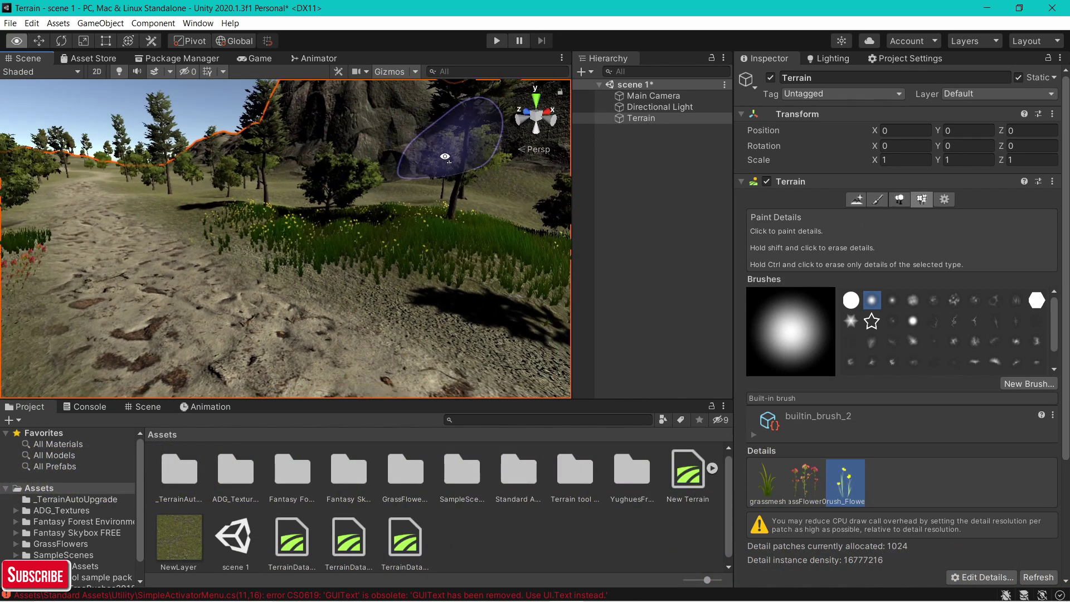
{"action": "middle_click_drag", "start_coordinate": [446, 158], "coordinate": [411, 182]}
{"action": "scroll", "coordinate": [353, 148], "scroll_direction": "up", "scroll_amount": 3}
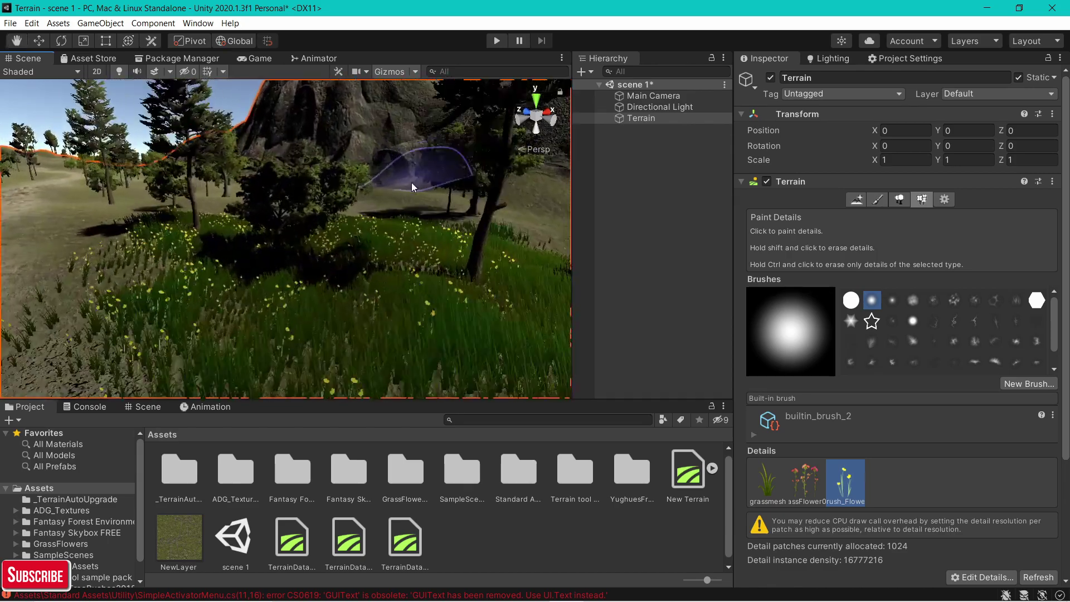
{"action": "mouse_move", "coordinate": [334, 251]}
{"action": "middle_mouse_down"}
{"action": "mouse_move", "coordinate": [286, 268]}
{"action": "mouse_move", "coordinate": [301, 236]}
{"action": "mouse_move", "coordinate": [285, 242]}
{"action": "mouse_move", "coordinate": [343, 280]}
{"action": "middle_mouse_up"}
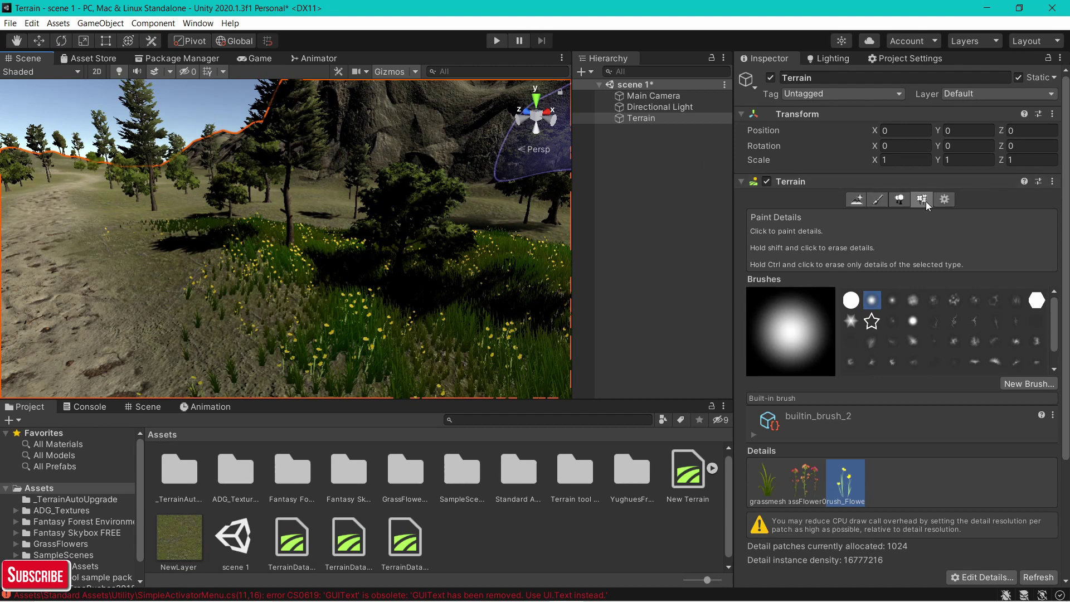
{"action": "left_click", "coordinate": [898, 199]}
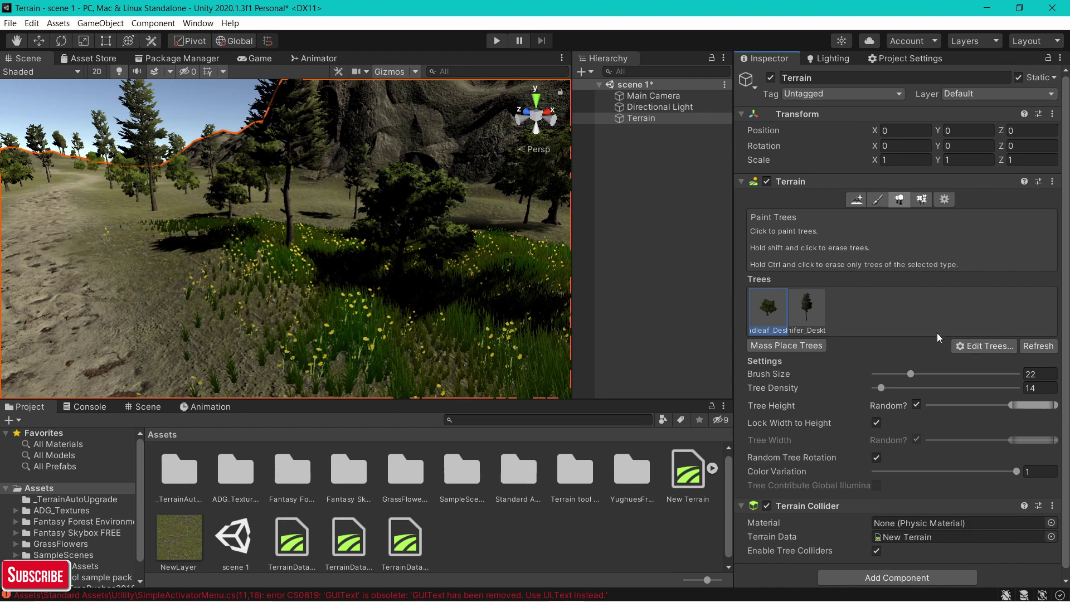
Examine the painted grass and flowers along the edge of the path from close up
{"action": "right_click_drag", "start_coordinate": [312, 287], "coordinate": [387, 327]}
{"action": "middle_click_drag", "start_coordinate": [386, 327], "coordinate": [419, 305]}
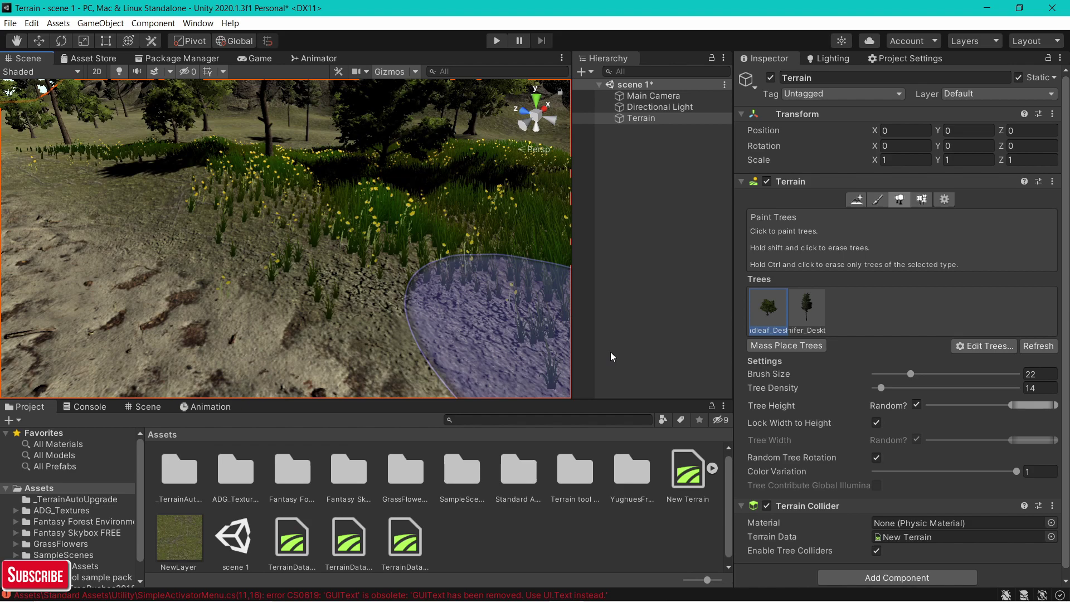
{"action": "right_click_drag", "start_coordinate": [470, 228], "coordinate": [270, 161]}
{"action": "scroll", "coordinate": [285, 180], "scroll_direction": "up", "scroll_amount": 3}
{"action": "middle_click_drag", "start_coordinate": [285, 179], "coordinate": [310, 196]}
{"action": "scroll", "coordinate": [323, 216], "scroll_direction": "up", "scroll_amount": 3}
{"action": "scroll", "coordinate": [310, 196], "scroll_direction": "up", "scroll_amount": 5}
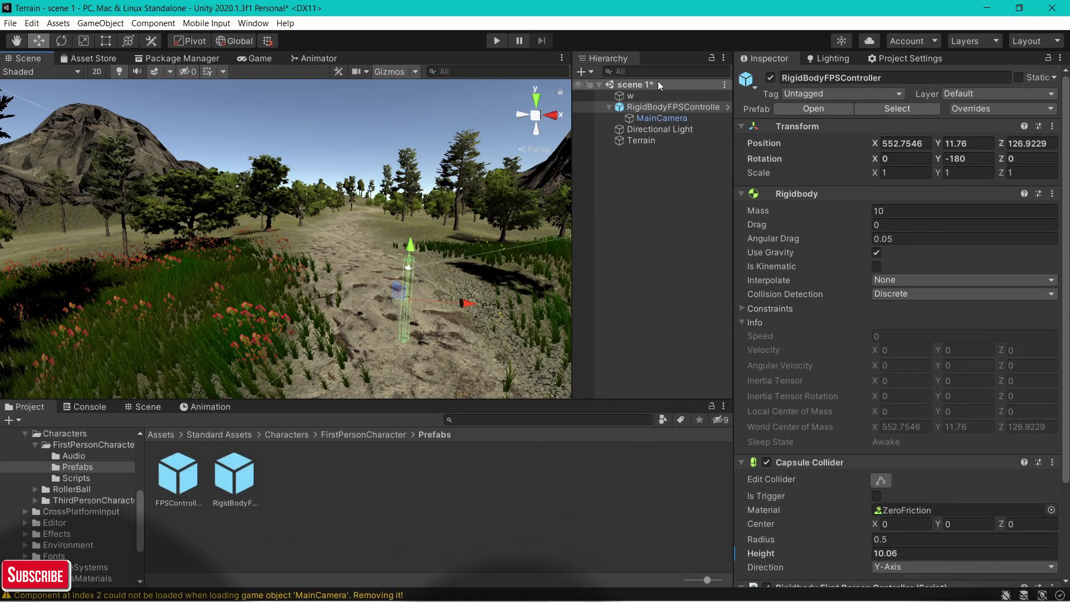
Move the RigidBodyFPSController along the X axis toward the middle of the path, to X position 554.4
{"action": "right_click_drag", "start_coordinate": [463, 150], "coordinate": [415, 150]}
{"action": "mouse_move", "coordinate": [416, 150]}
{"action": "middle_mouse_down"}
{"action": "mouse_move", "coordinate": [393, 137]}
{"action": "mouse_move", "coordinate": [409, 156]}
{"action": "middle_mouse_up"}
{"action": "scroll", "coordinate": [394, 137], "scroll_direction": "up", "scroll_amount": 2}
{"action": "scroll", "coordinate": [415, 150], "scroll_direction": "up", "scroll_amount": 3}
{"action": "scroll", "coordinate": [414, 150], "scroll_direction": "down", "scroll_amount": 1}
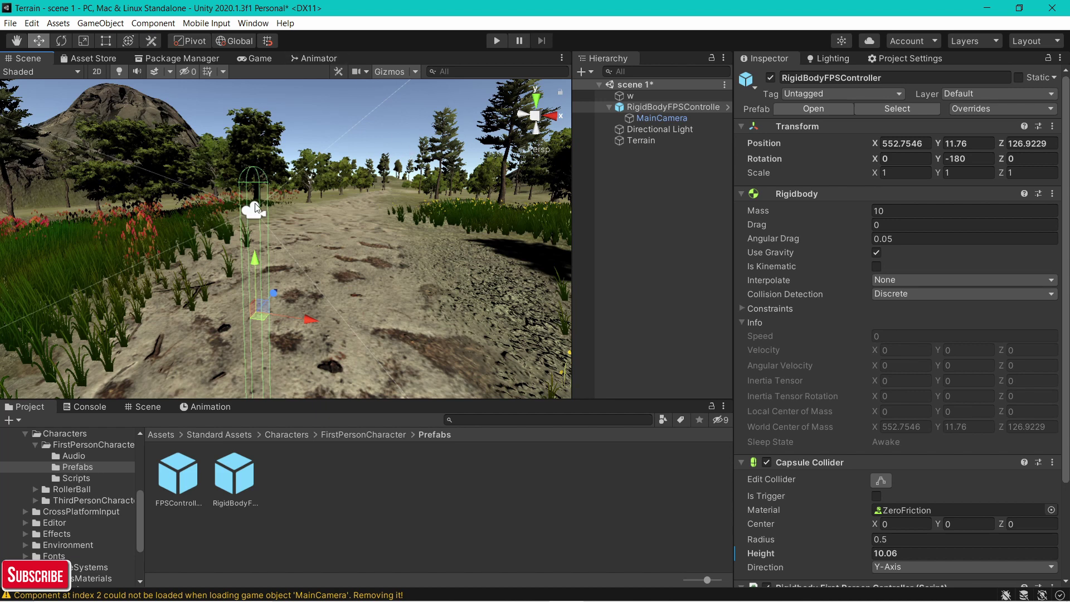
{"action": "left_click_drag", "start_coordinate": [288, 318], "coordinate": [333, 321]}
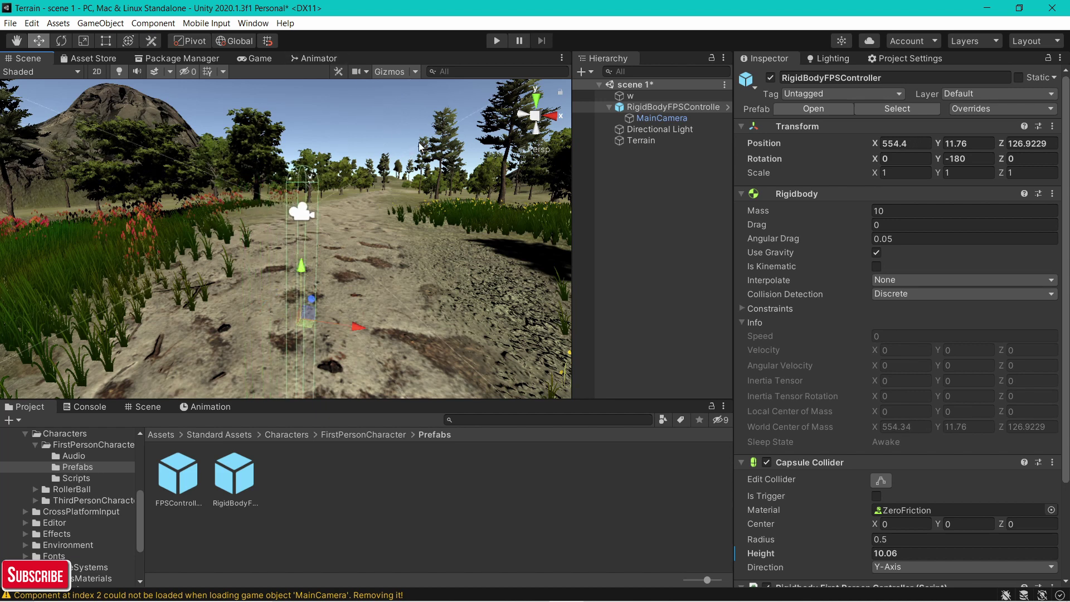
Run the scene in play mode and maximize the Game view
{"action": "left_click", "coordinate": [496, 42]}
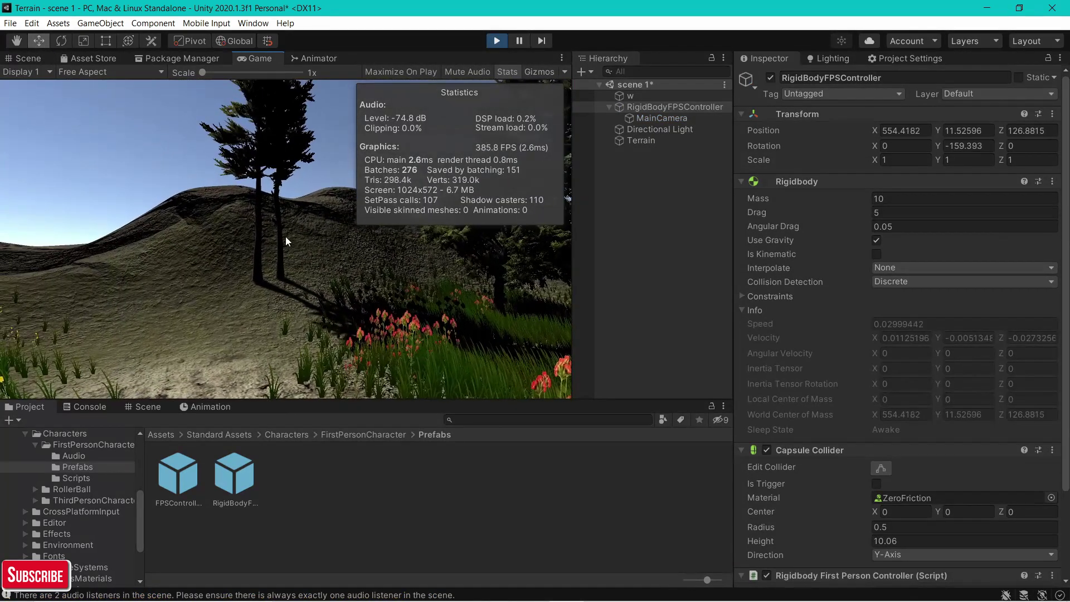
{"action": "right_click", "coordinate": [260, 58]}
{"action": "left_click", "coordinate": [273, 113]}
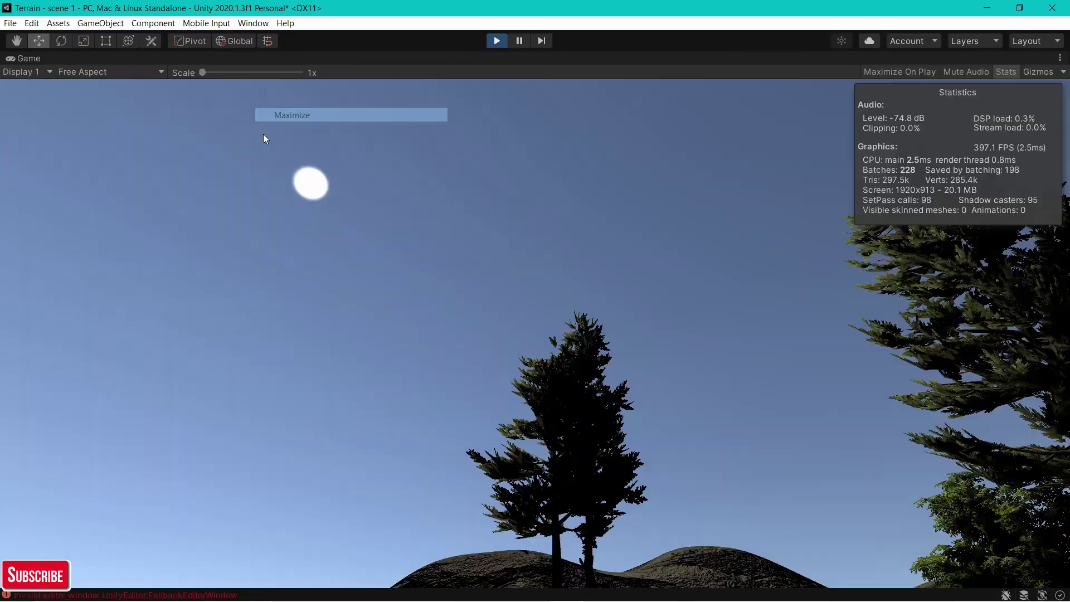
Walk the first-person controller along the path and look around at the trees, grass, flowers and mountains
{"action": "key", "text": "w"}
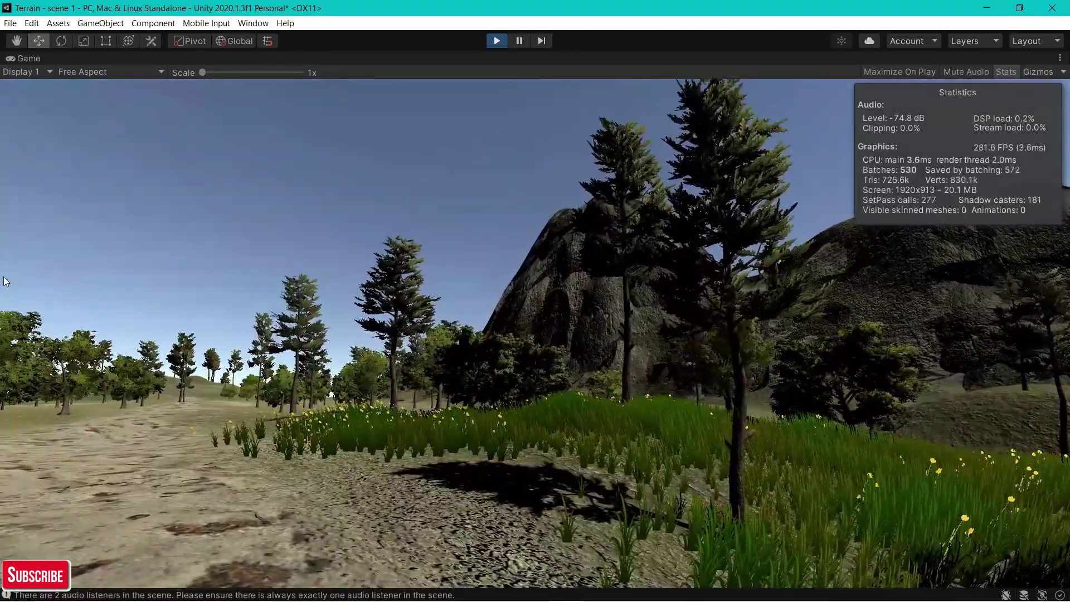
{"action": "key", "text": "w"}
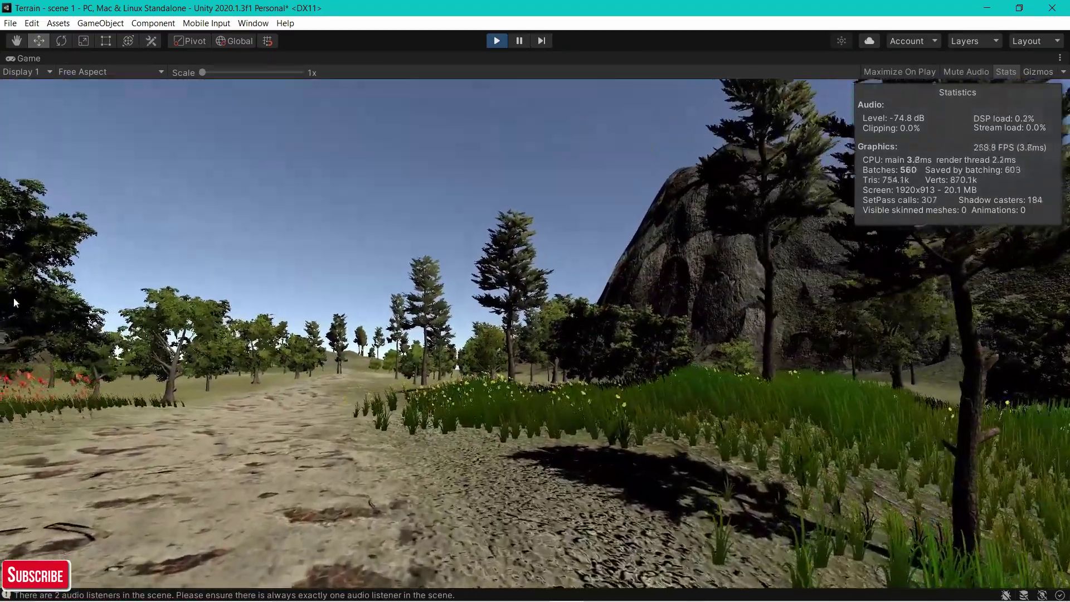
{"action": "key", "text": "w"}
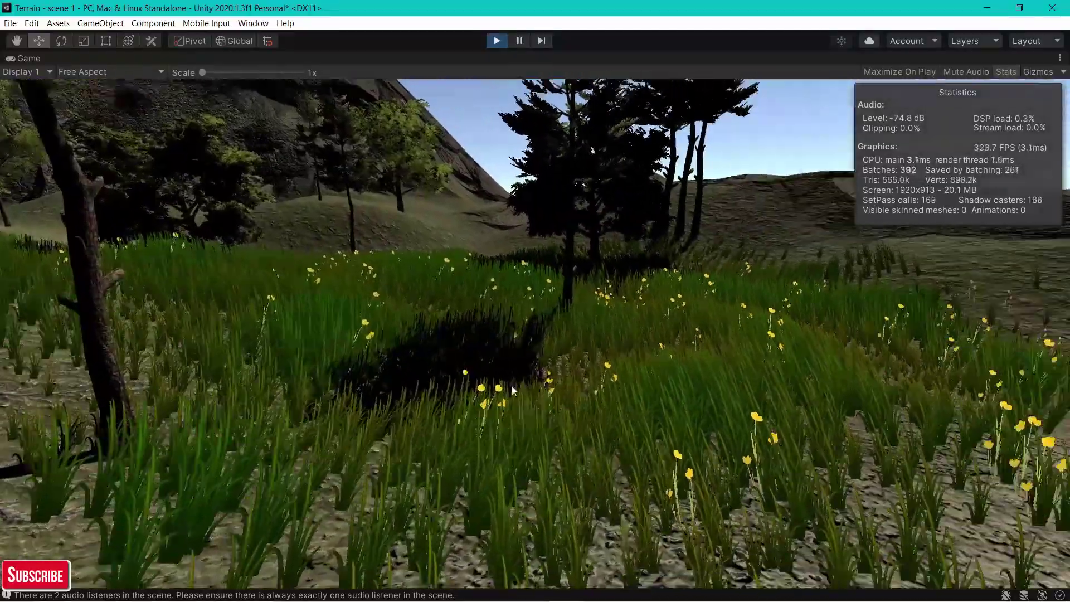
{"action": "key", "text": "w"}
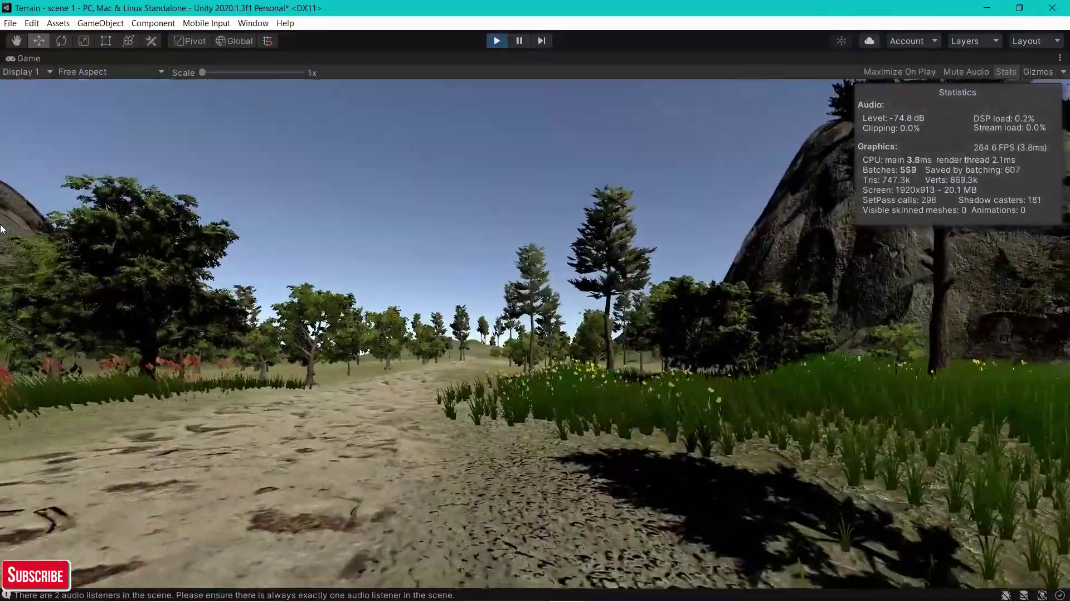
{"action": "key", "text": "w"}
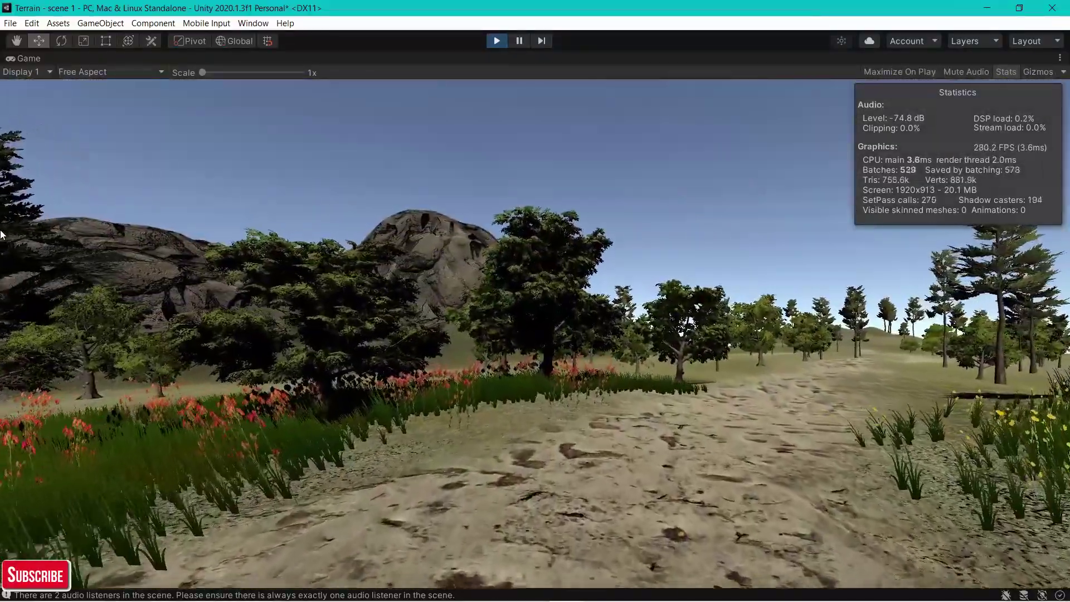
{"action": "key", "text": "w"}
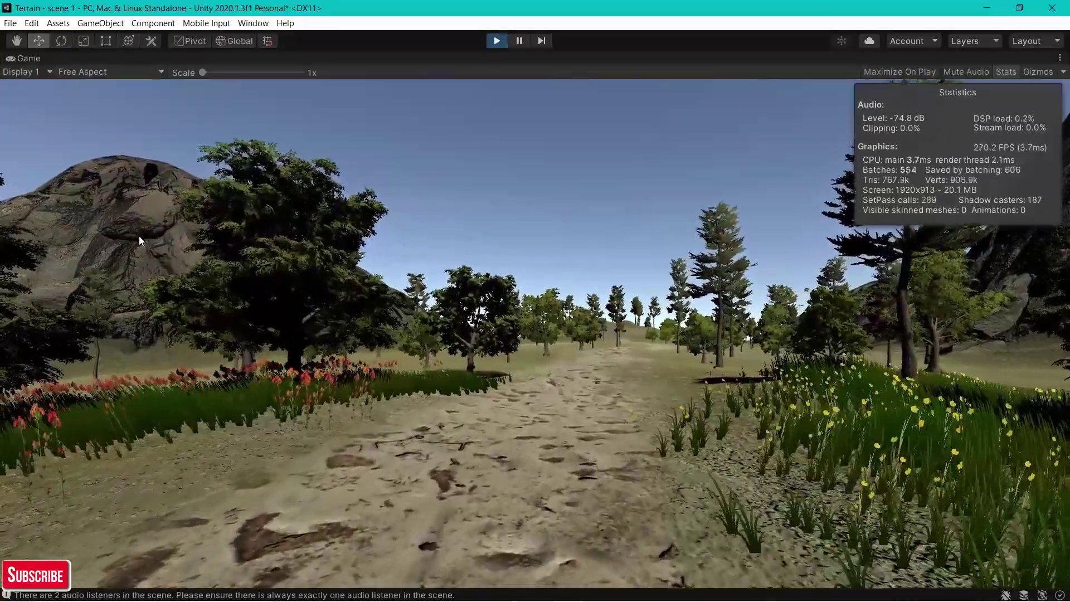
{"action": "key", "text": "w"}
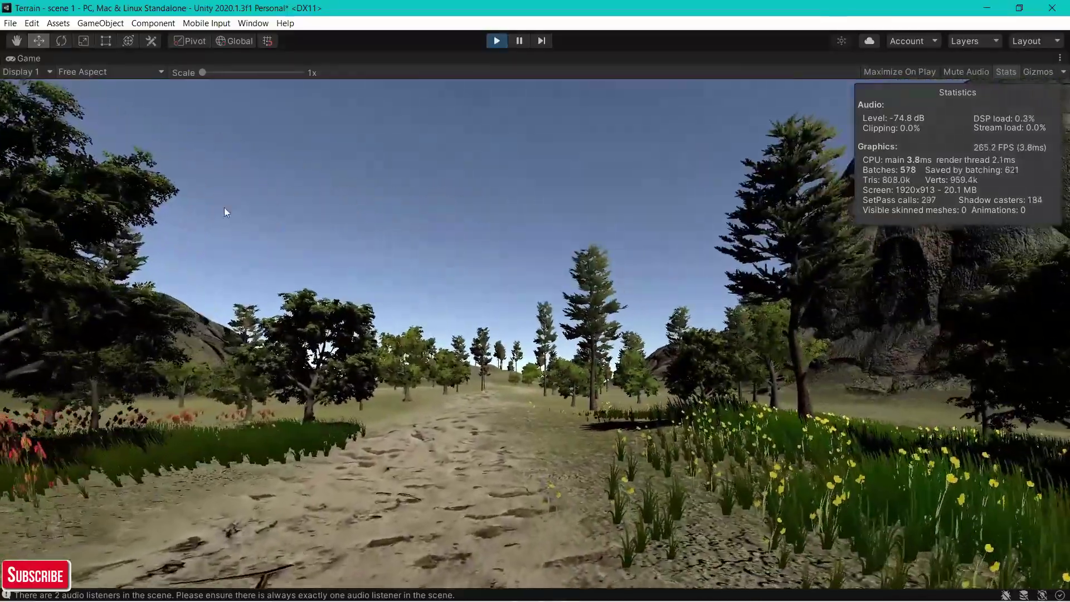
{"action": "key", "text": "w"}
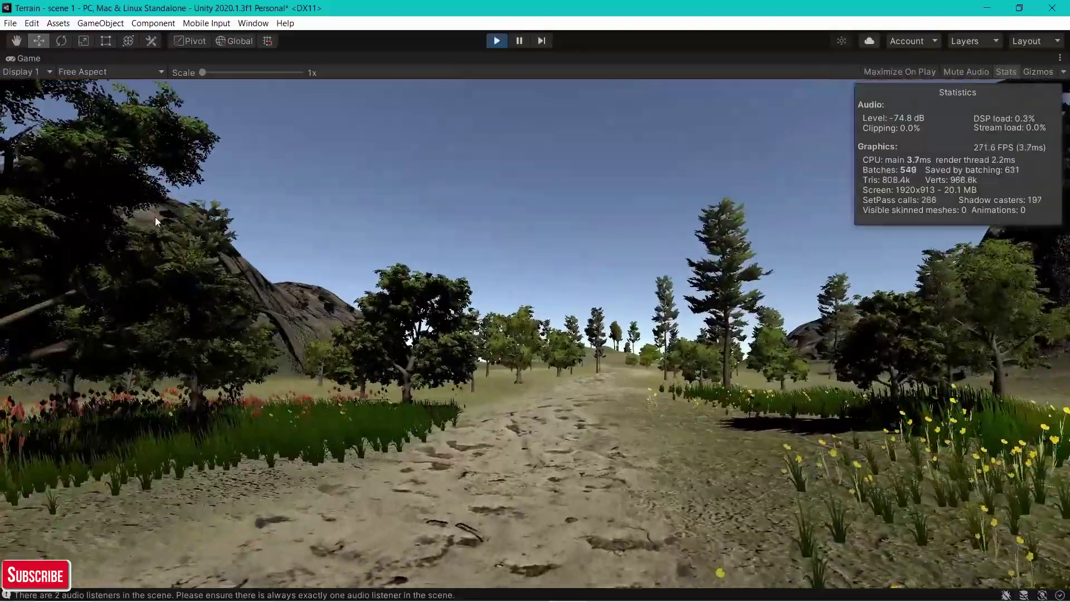
{"action": "key", "text": "w"}
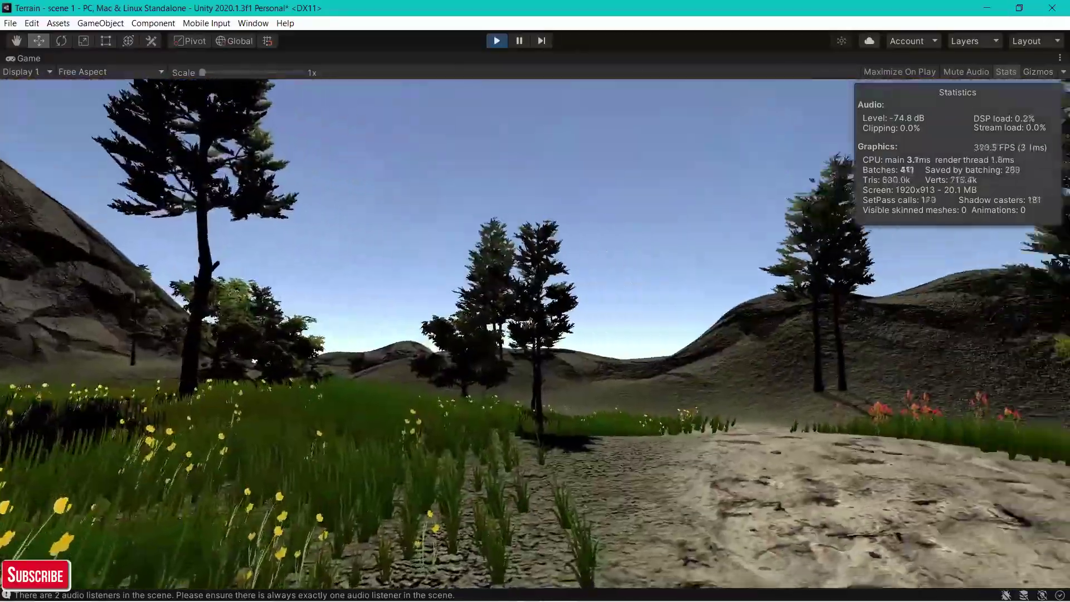
{"action": "key", "text": "w"}
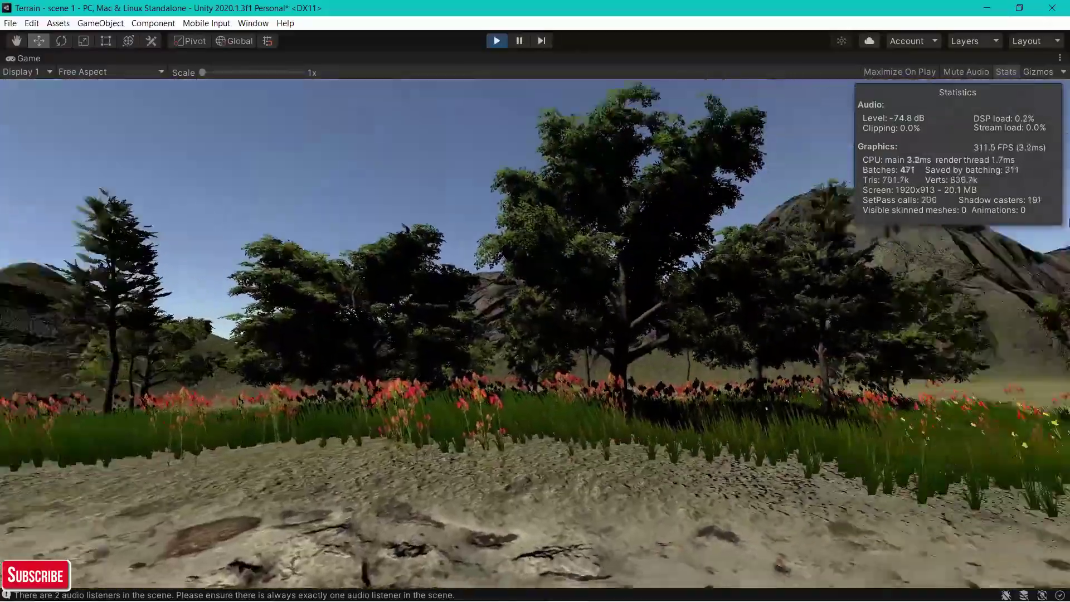
{"action": "key", "text": "w"}
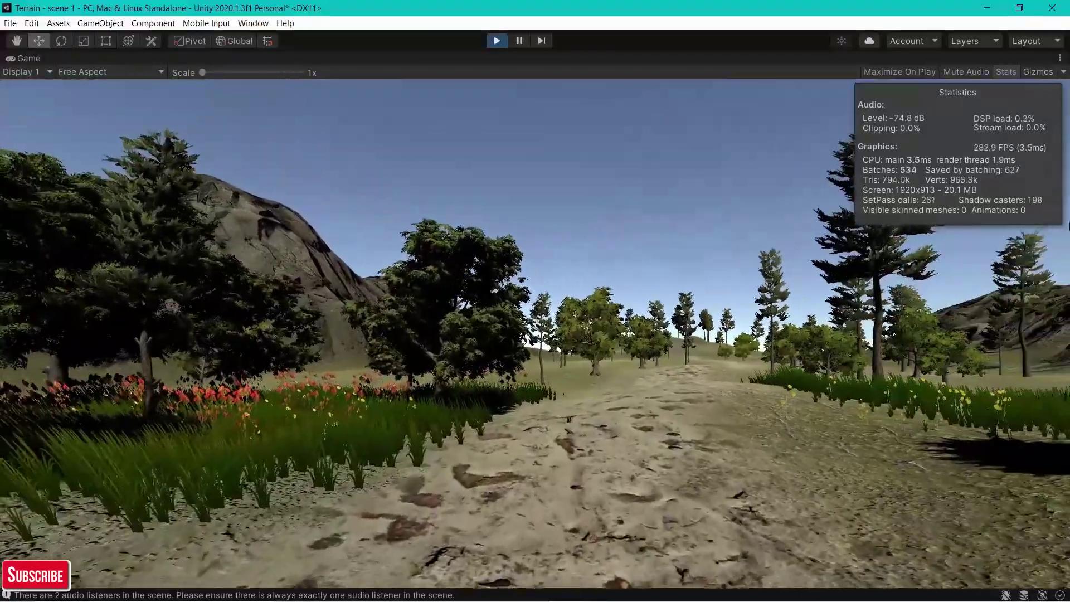
{"action": "key", "text": "w"}
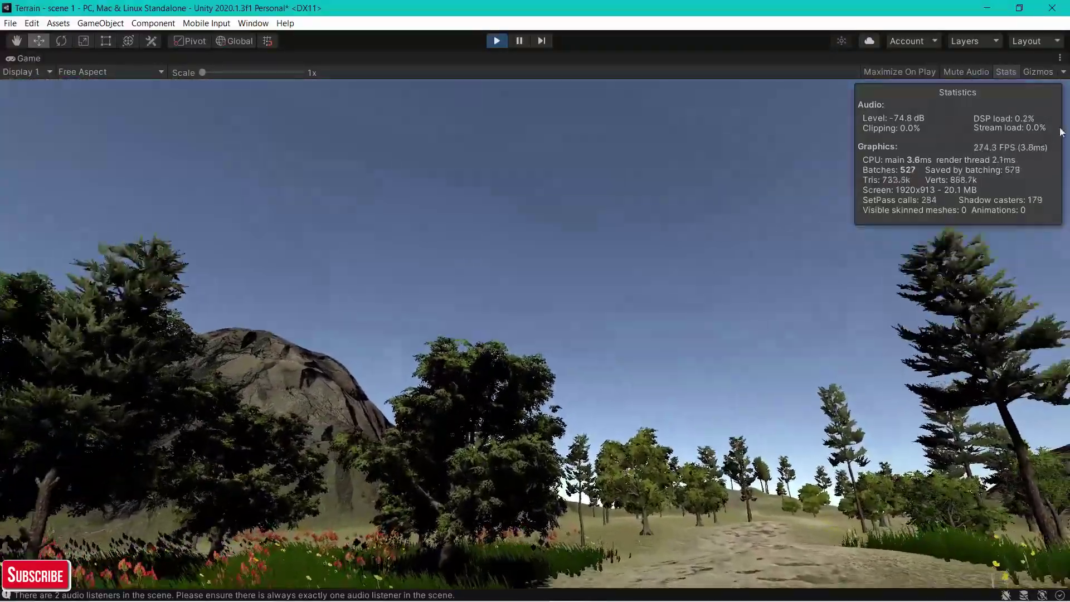
Stop play mode and return to the scene view of the controller on the path
{"action": "left_click", "coordinate": [499, 40]}
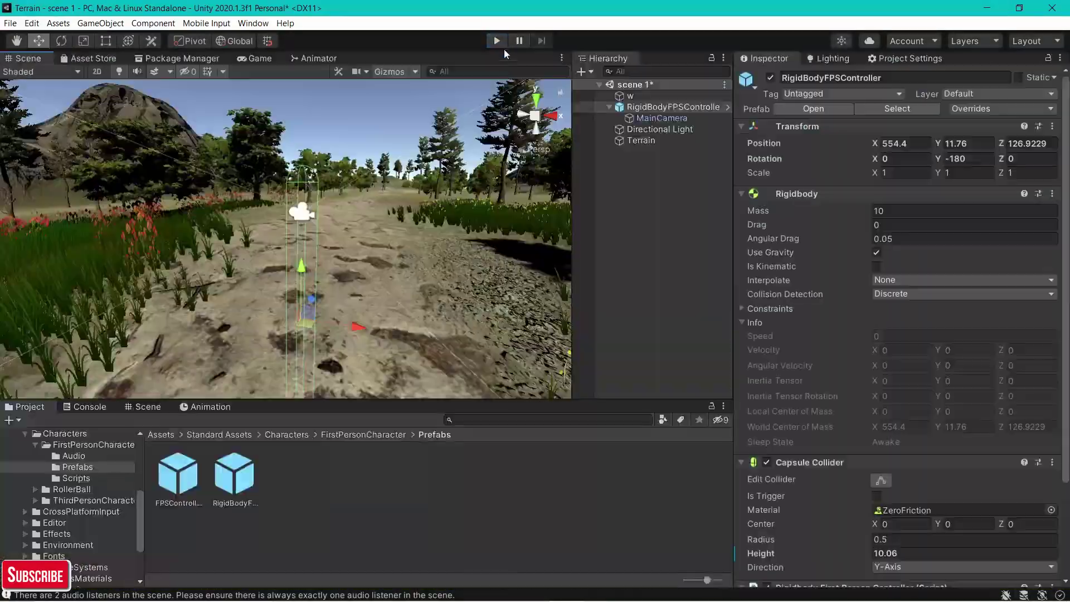
{"action": "right_click_drag", "start_coordinate": [440, 183], "coordinate": [441, 160]}
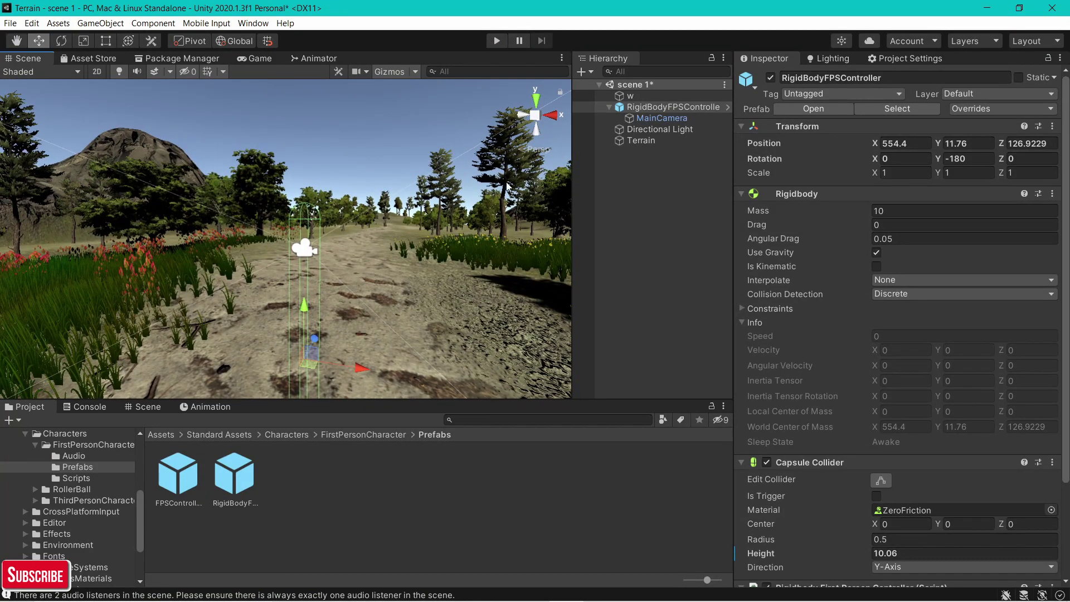
{"action": "mouse_move", "coordinate": [412, 213]}
{"action": "middle_mouse_down"}
{"action": "mouse_move", "coordinate": [153, 84]}
{"action": "mouse_move", "coordinate": [481, 167]}
{"action": "mouse_move", "coordinate": [416, 212]}
{"action": "middle_mouse_up"}
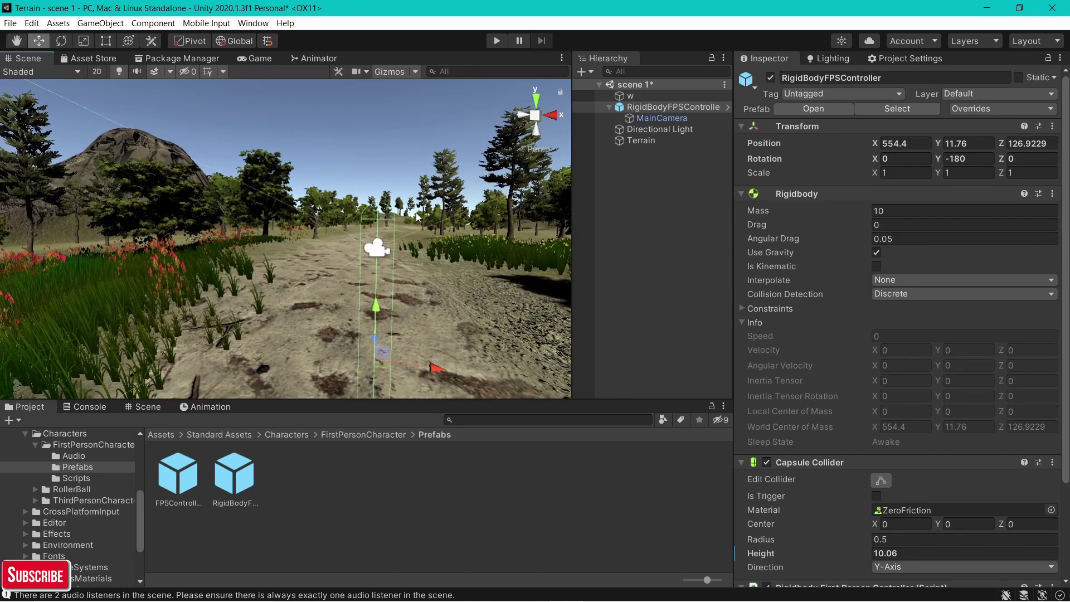